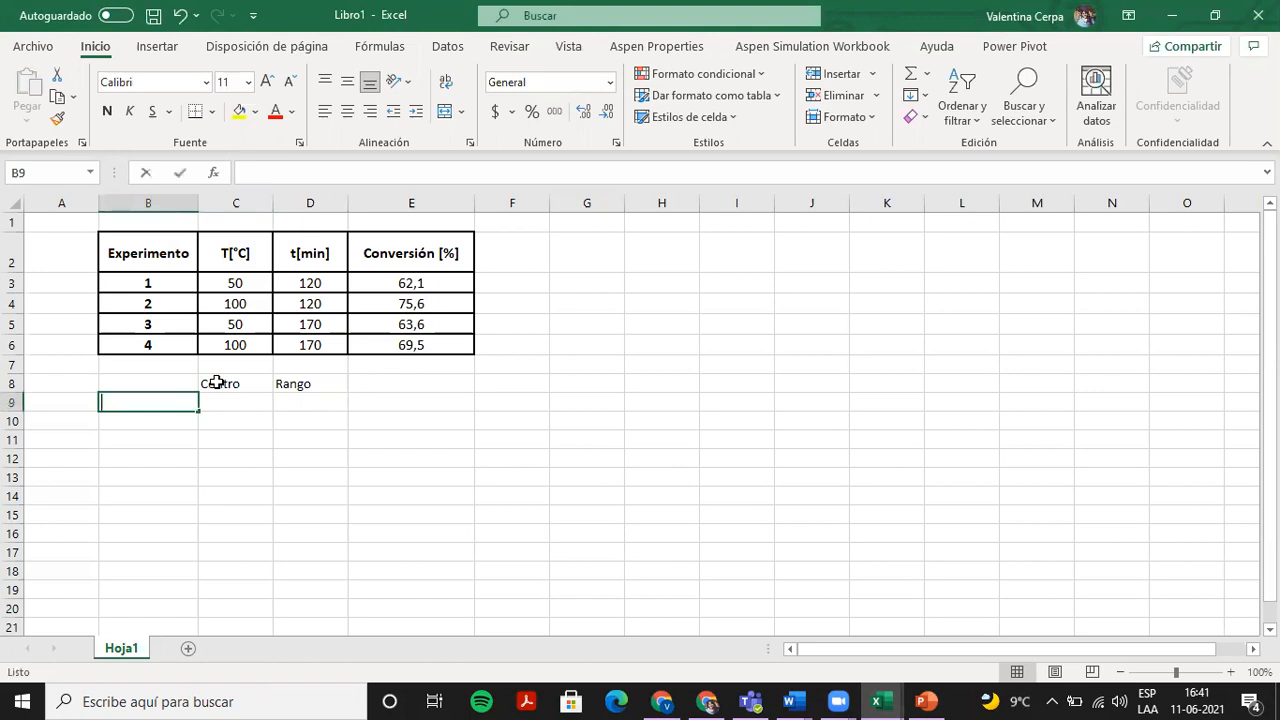
Label the rows under the experiment table T in B9 and t in B10.
{"action": "type", "text": "t"}
{"action": "key", "text": "Return"}
{"action": "key", "text": "Up"}
{"action": "key", "text": "Up"}
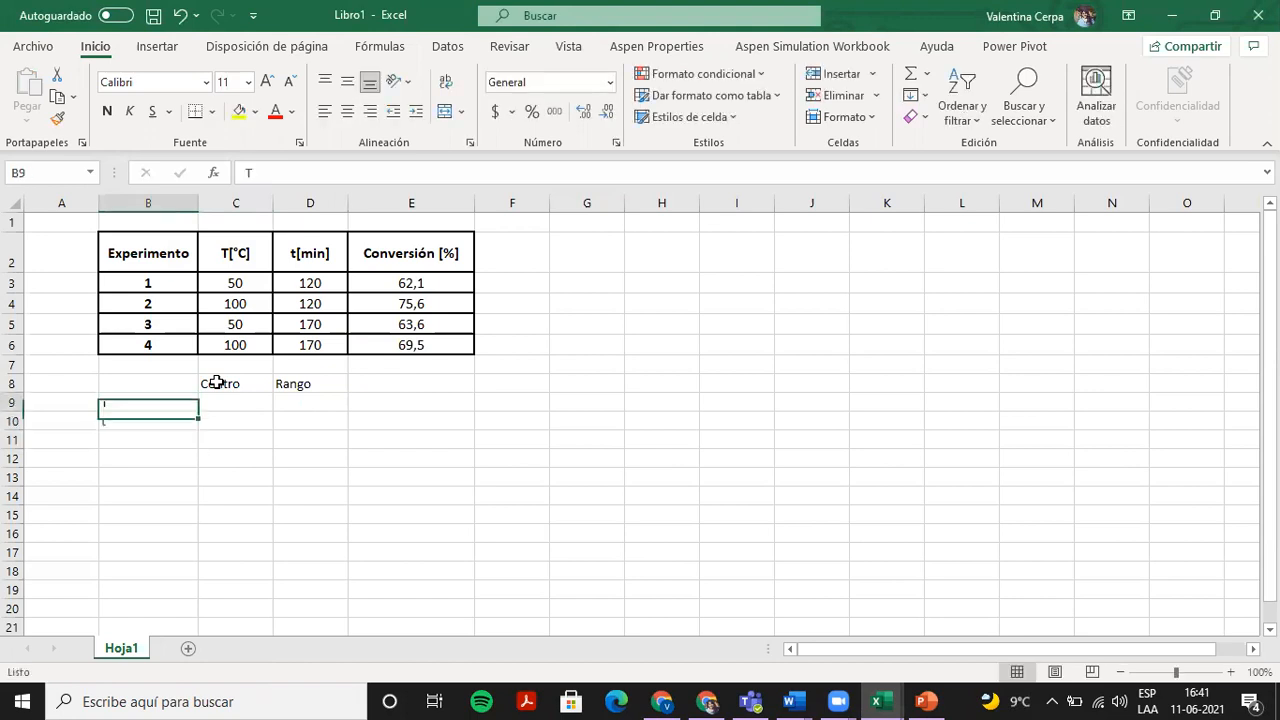
Check the Centro definition on the PowerPoint slide, and in Excel calculate the temperature centre in C9 as =promedio(C3:C4).
{"action": "key", "text": "Right"}
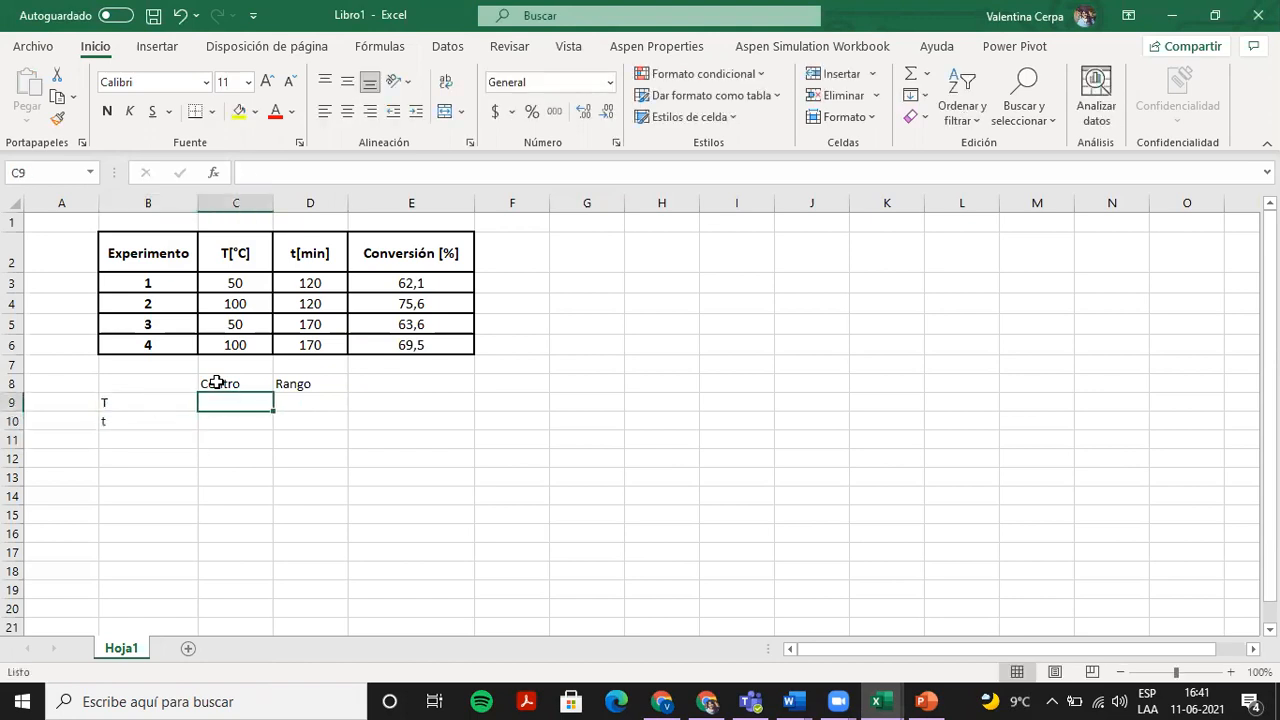
{"action": "left_click", "coordinate": [916, 694]}
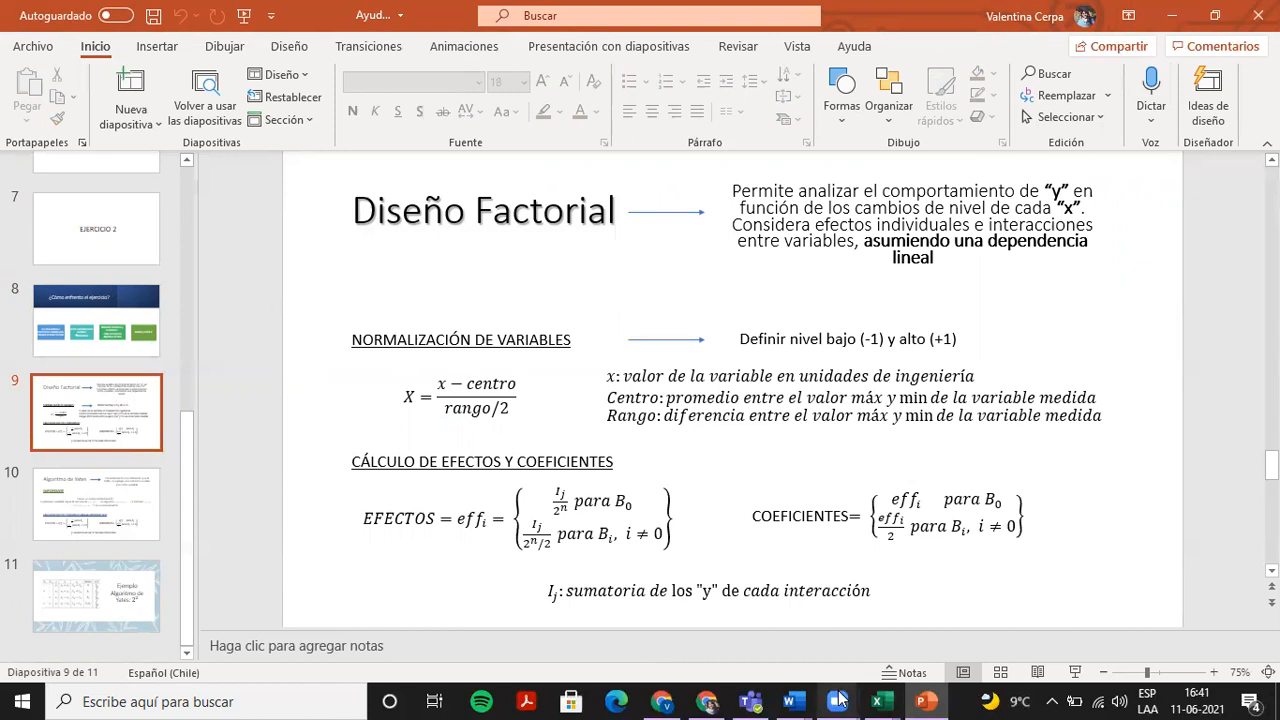
{"action": "mouse_move", "coordinate": [868, 698]}
{"action": "left_click", "coordinate": [975, 620]}
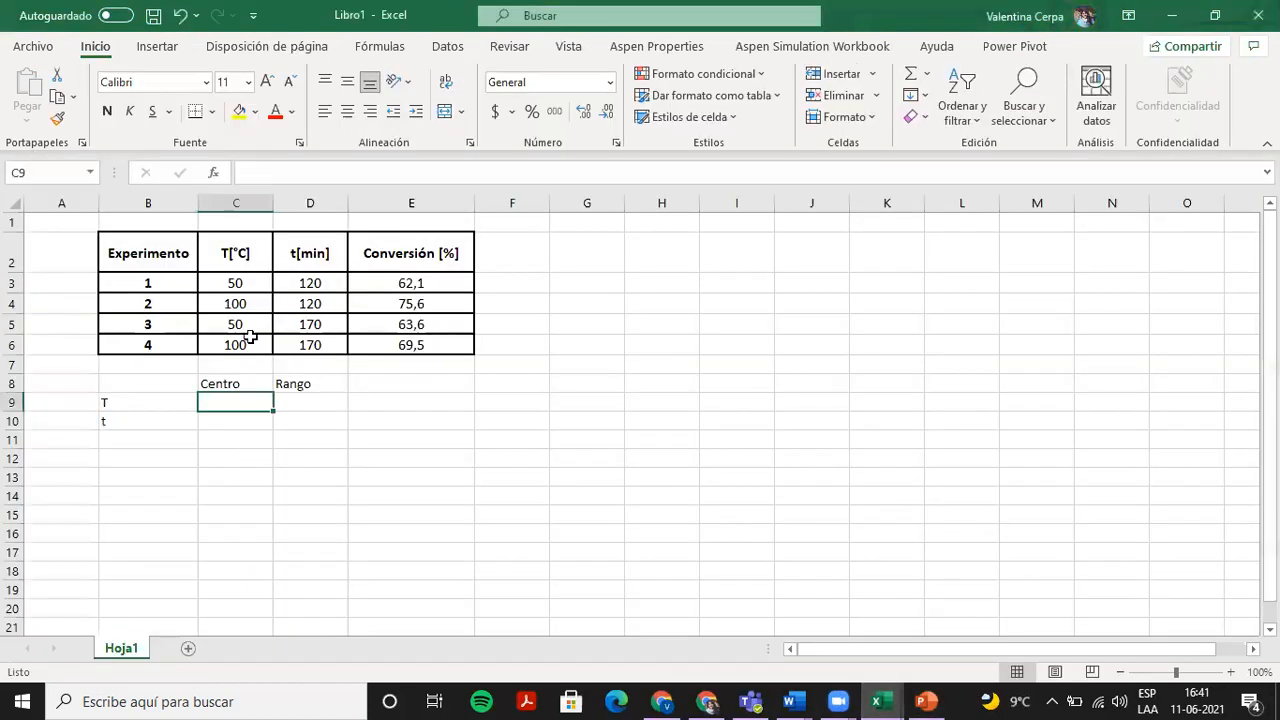
{"action": "type", "text": "="}
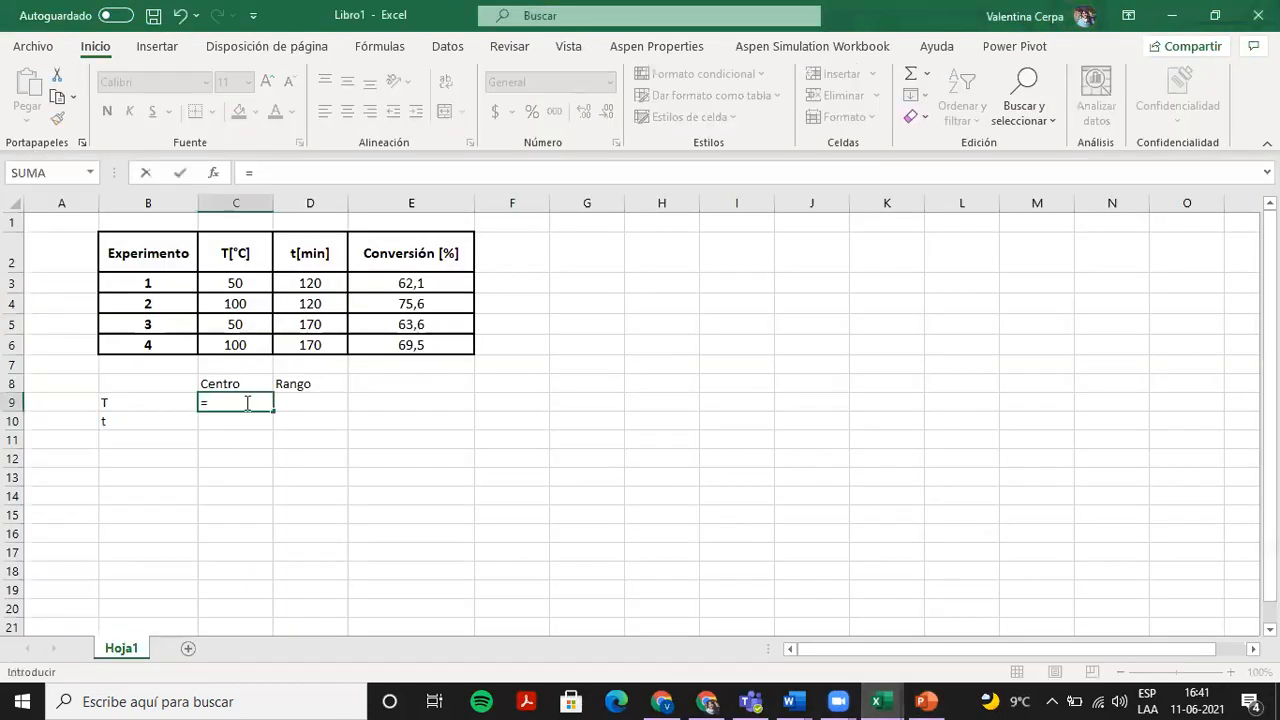
{"action": "left_click", "coordinate": [238, 305]}
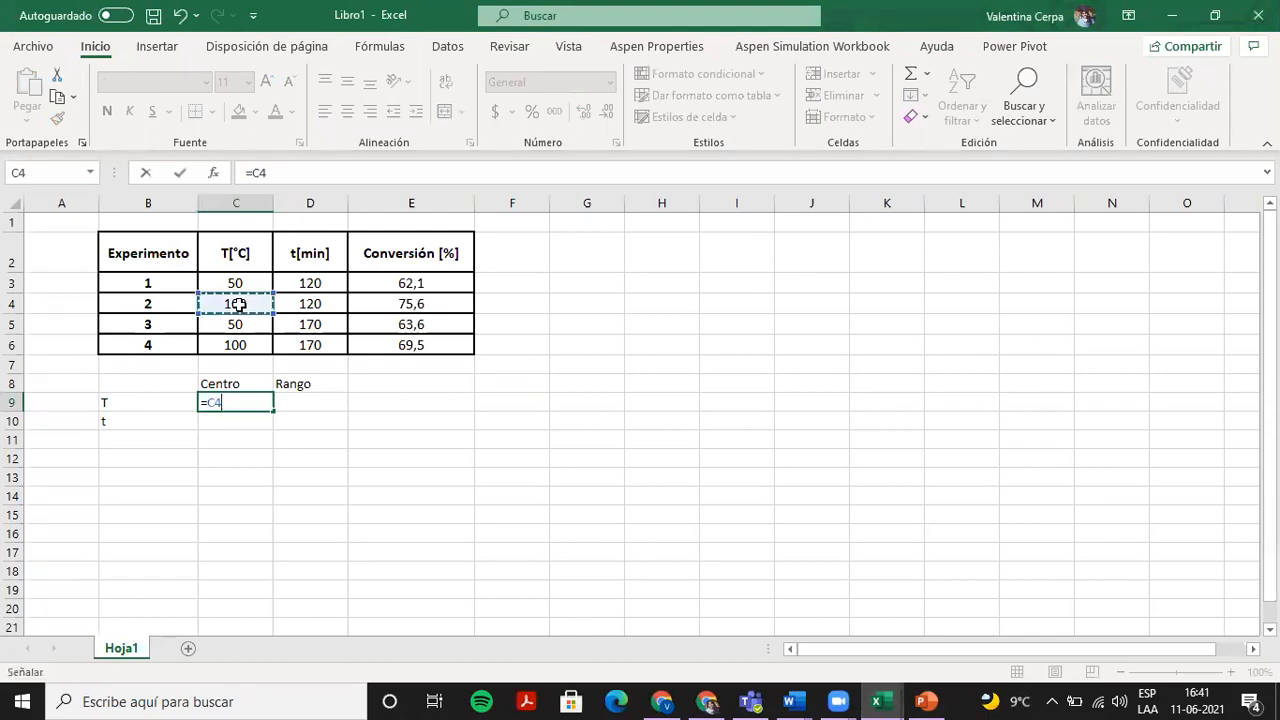
{"action": "key", "text": "BackSpace"}
{"action": "key", "text": "BackSpace"}
{"action": "type", "text": "p"}
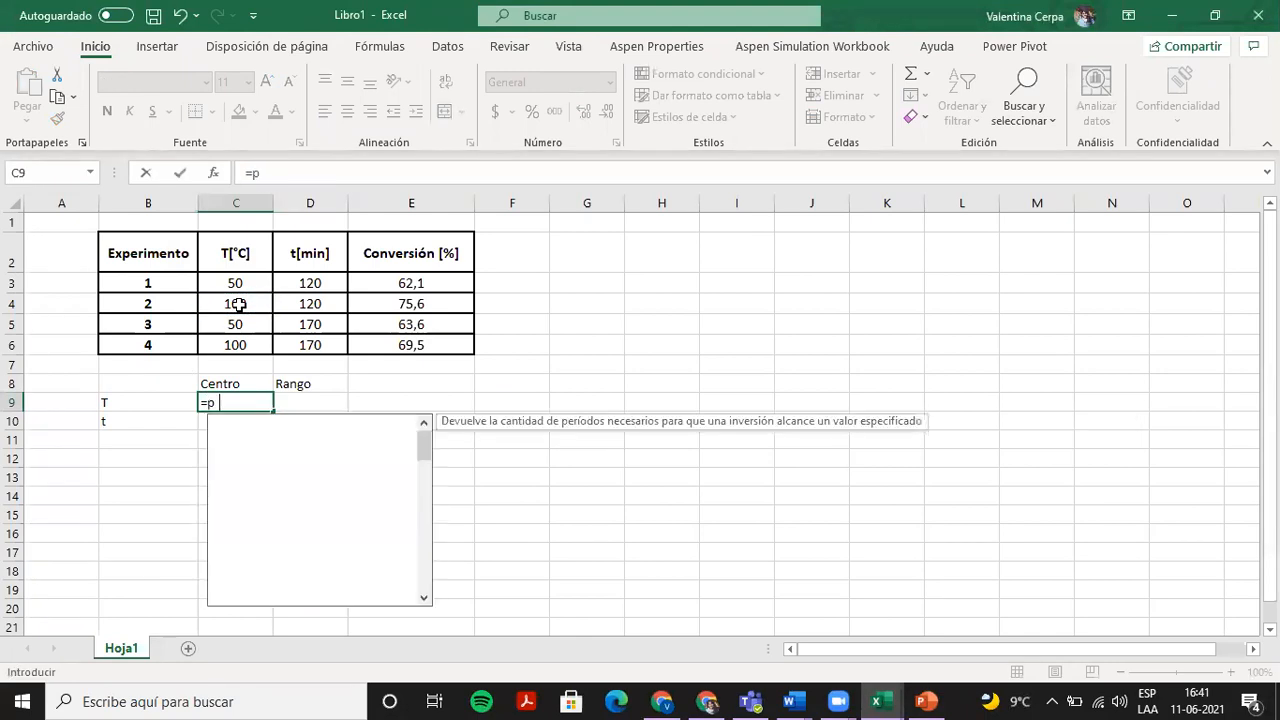
{"action": "type", "text": "romedio("}
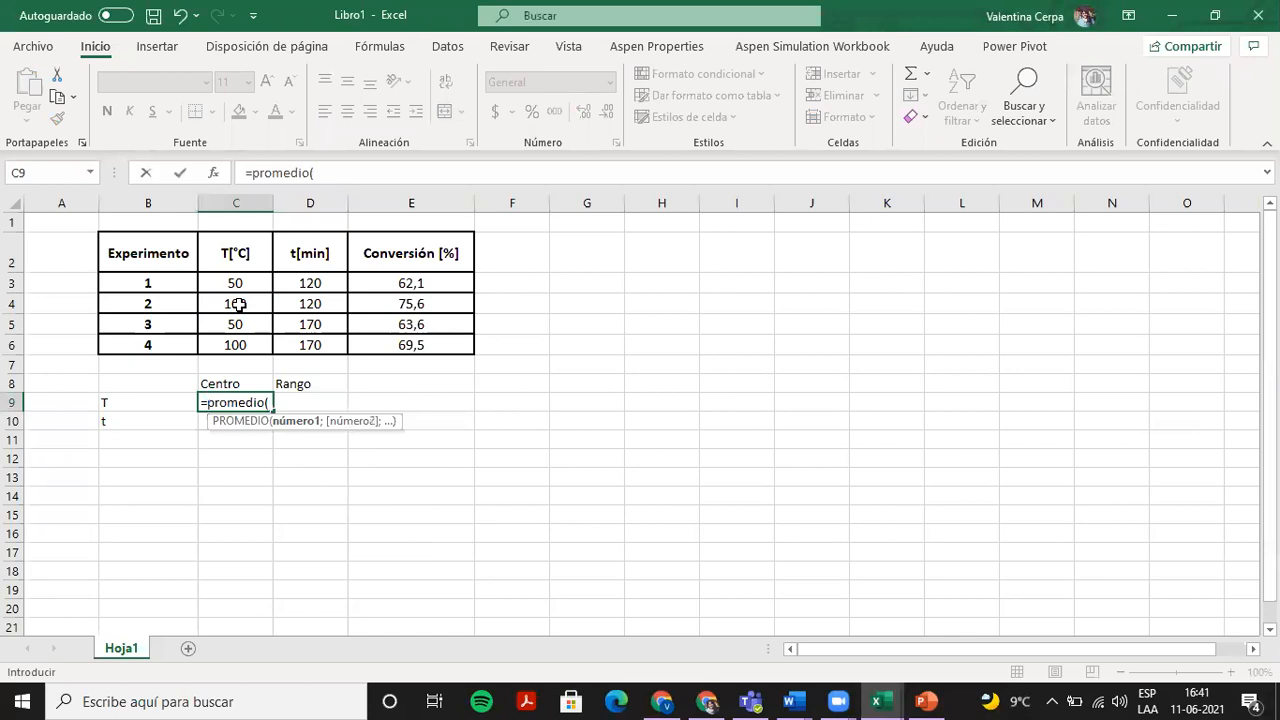
{"action": "left_click_drag", "start_coordinate": [249, 281], "coordinate": [249, 298]}
{"action": "type", "text": ")"}
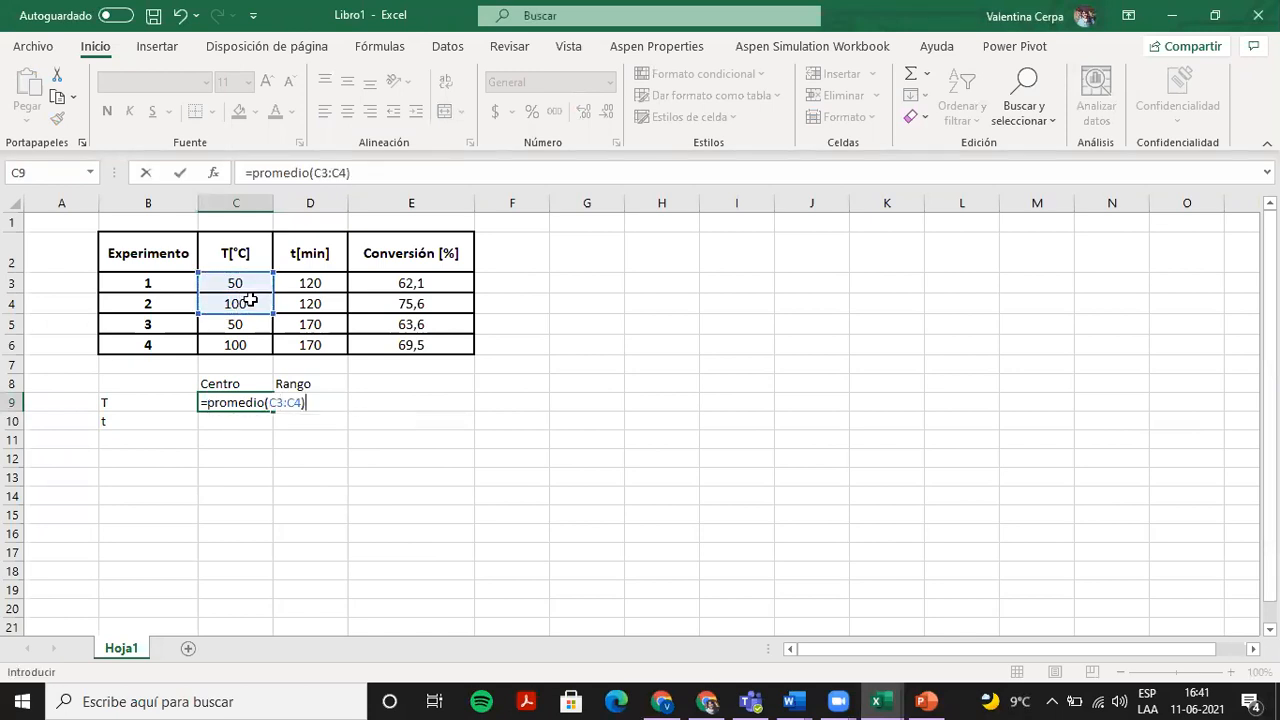
{"action": "key", "text": "Return"}
Start a formula in D9 for the temperature's Rango.
{"action": "key", "text": "Up"}
{"action": "key", "text": "Right"}
{"action": "type", "text": "="}
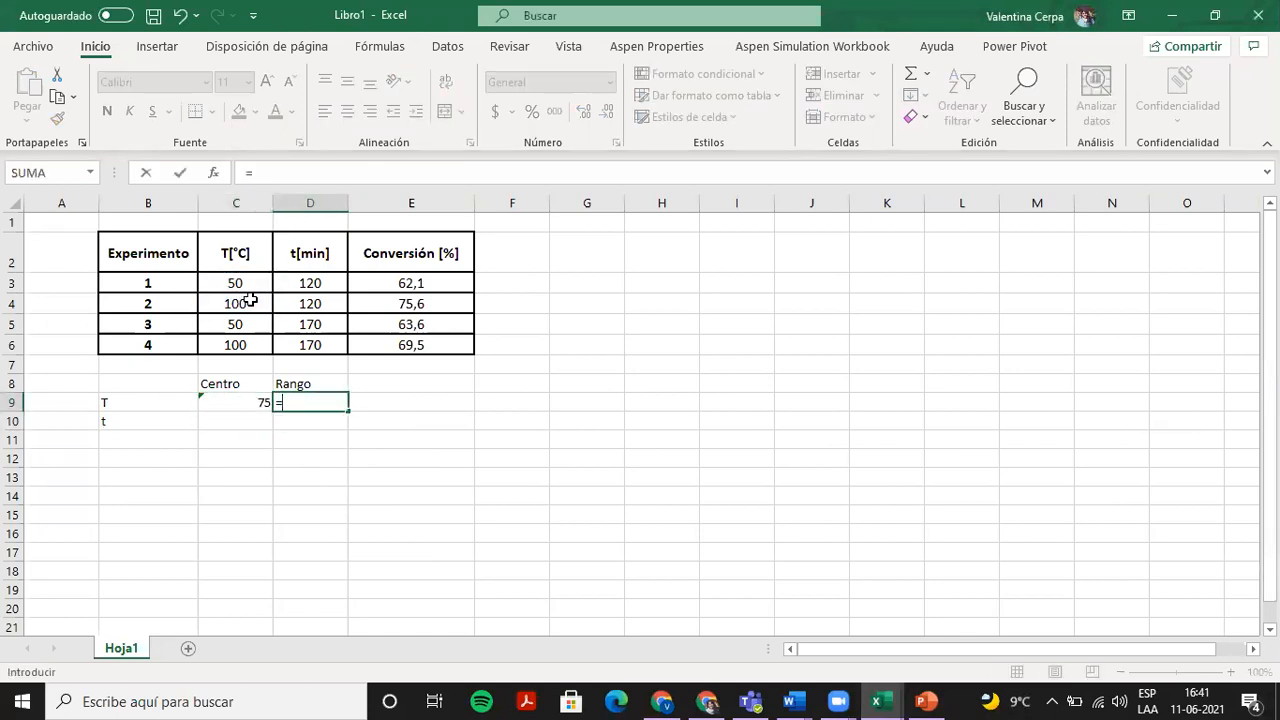
{"action": "left_click", "coordinate": [311, 324]}
{"action": "type", "text": "-"}
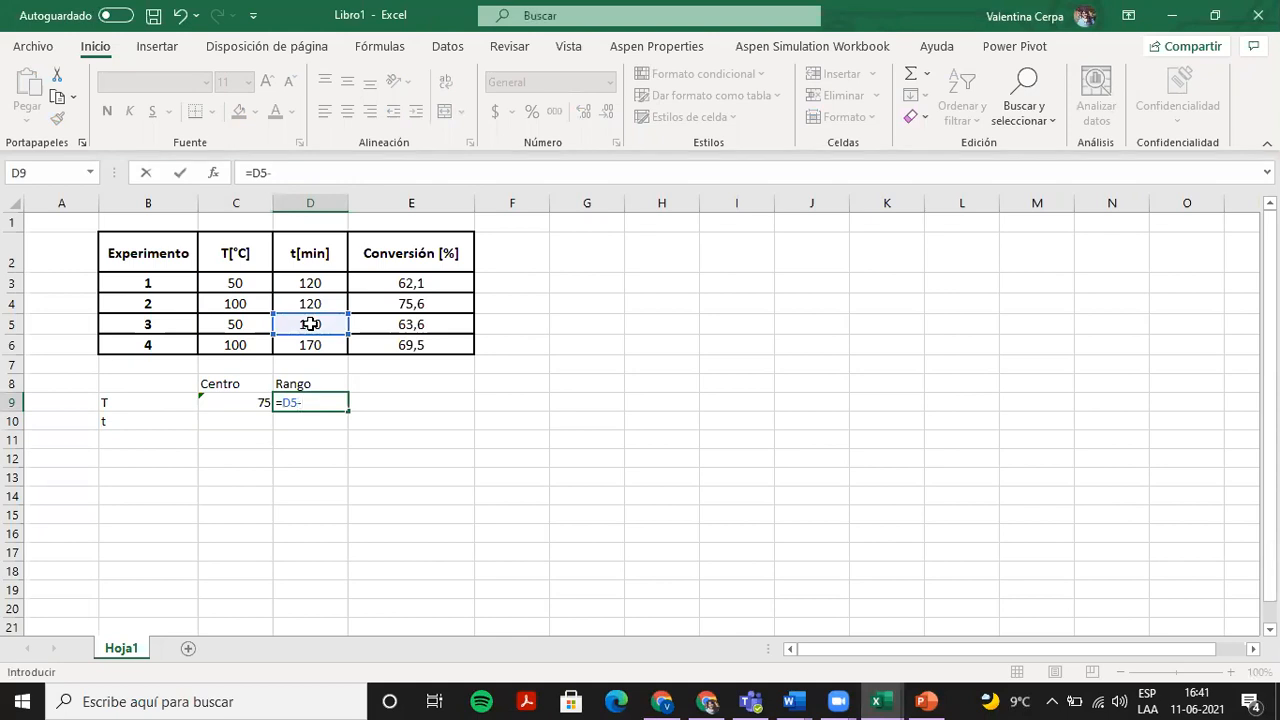
{"action": "left_click", "coordinate": [261, 320]}
{"action": "key", "text": "BackSpace"}
{"action": "key", "text": "BackSpace"}
{"action": "key", "text": "BackSpace"}
{"action": "key", "text": "BackSpace"}
{"action": "key", "text": "BackSpace"}
{"action": "left_click", "coordinate": [261, 320]}
Complete the temperature range formula in D9 as C4 minus C5.
{"action": "left_click", "coordinate": [257, 301]}
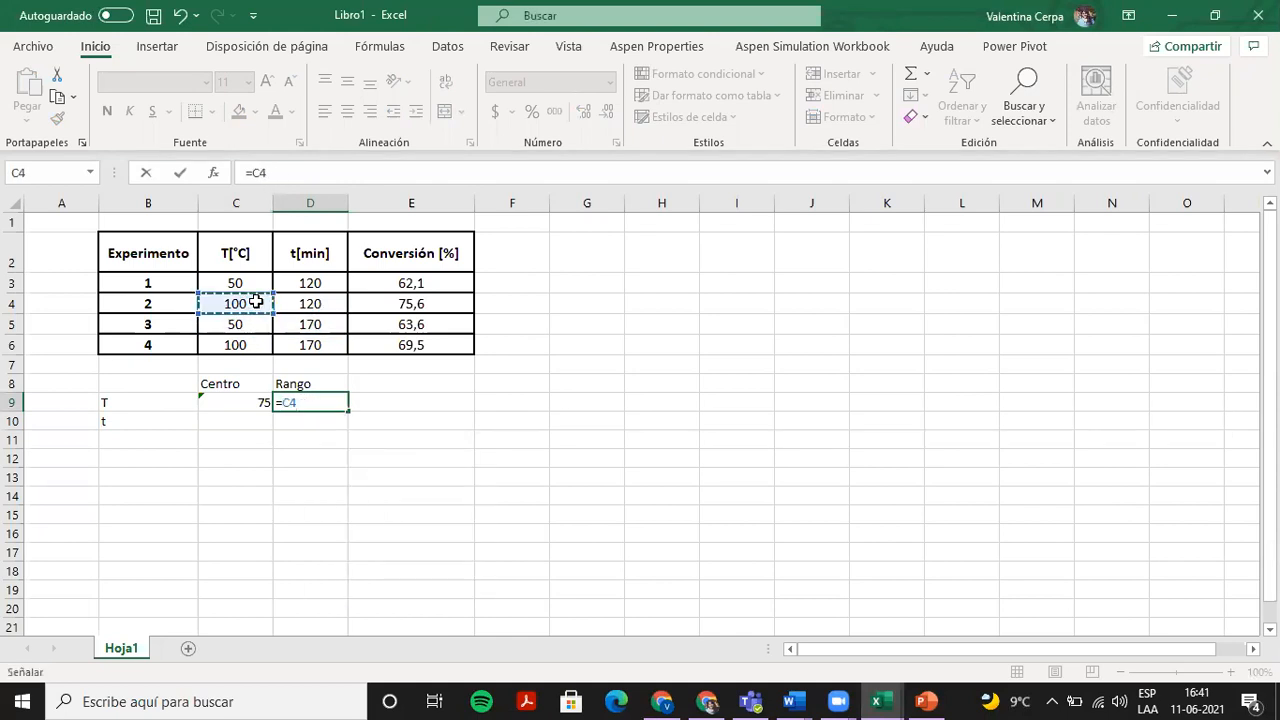
{"action": "type", "text": "-"}
{"action": "left_click", "coordinate": [236, 320]}
{"action": "key", "text": "Return"}
Calculate the centre of the time variable in C10 with promedio over D4:D5.
{"action": "key", "text": "Left"}
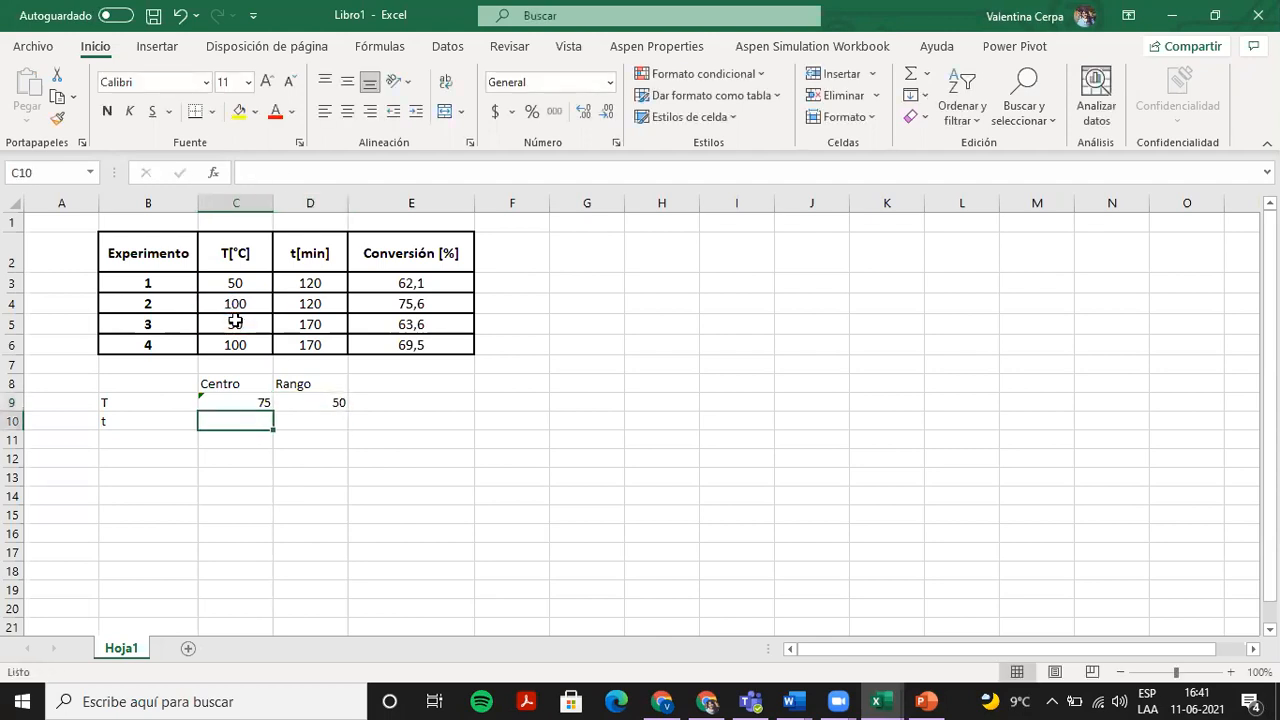
{"action": "type", "text": "=promedio("}
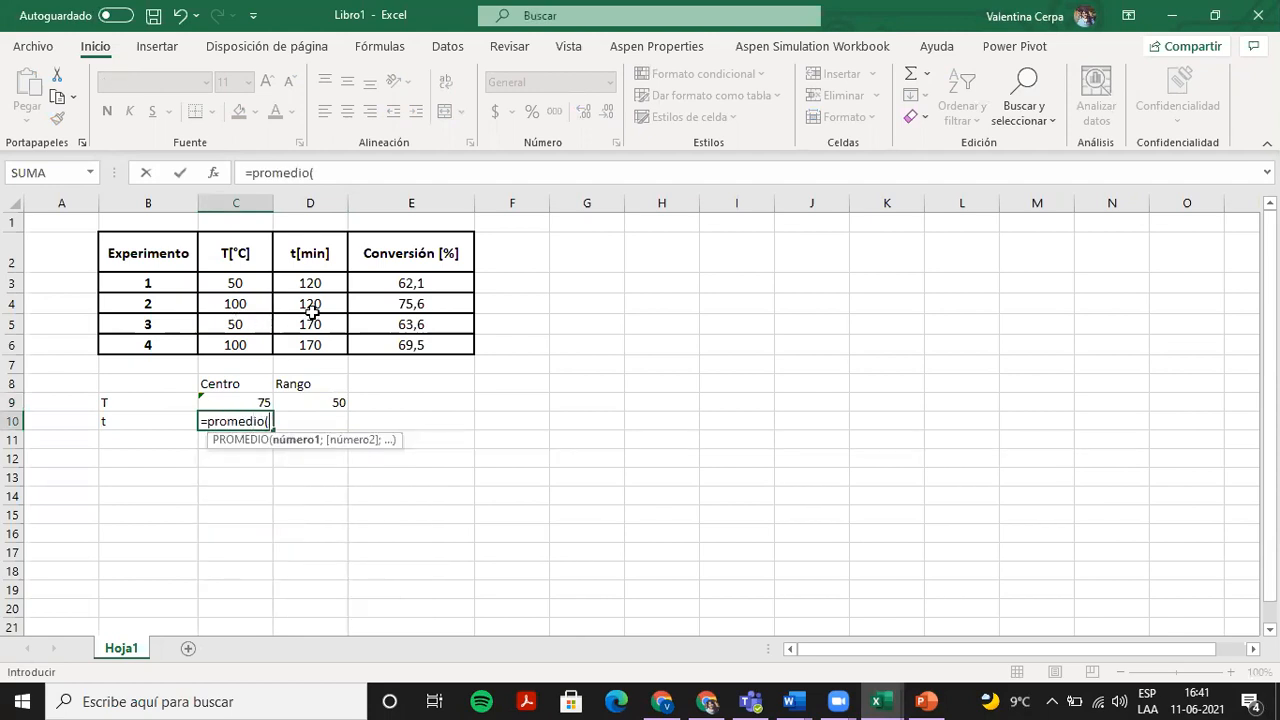
{"action": "left_click_drag", "start_coordinate": [309, 305], "coordinate": [307, 322]}
{"action": "key", "text": "Return"}
Calculate the time range in D10 as D5 minus D4.
{"action": "key", "text": "Up"}
{"action": "key", "text": "Right"}
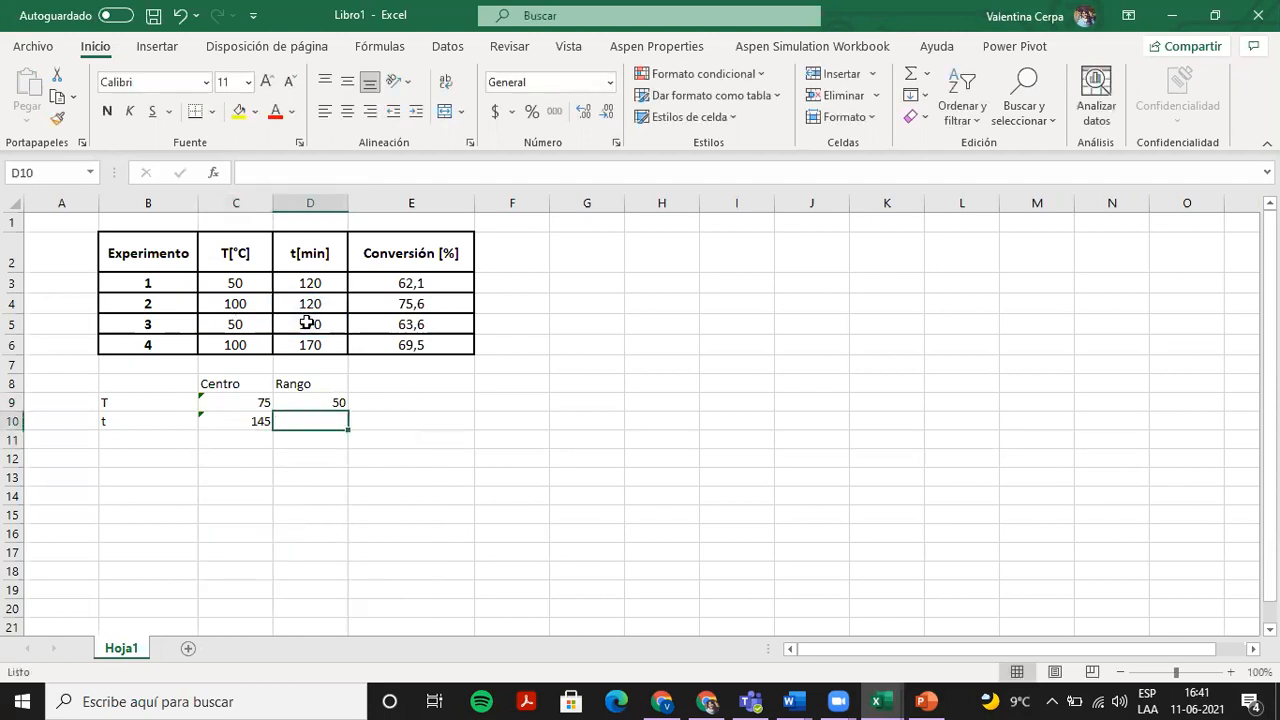
{"action": "type", "text": "="}
{"action": "left_click", "coordinate": [307, 323]}
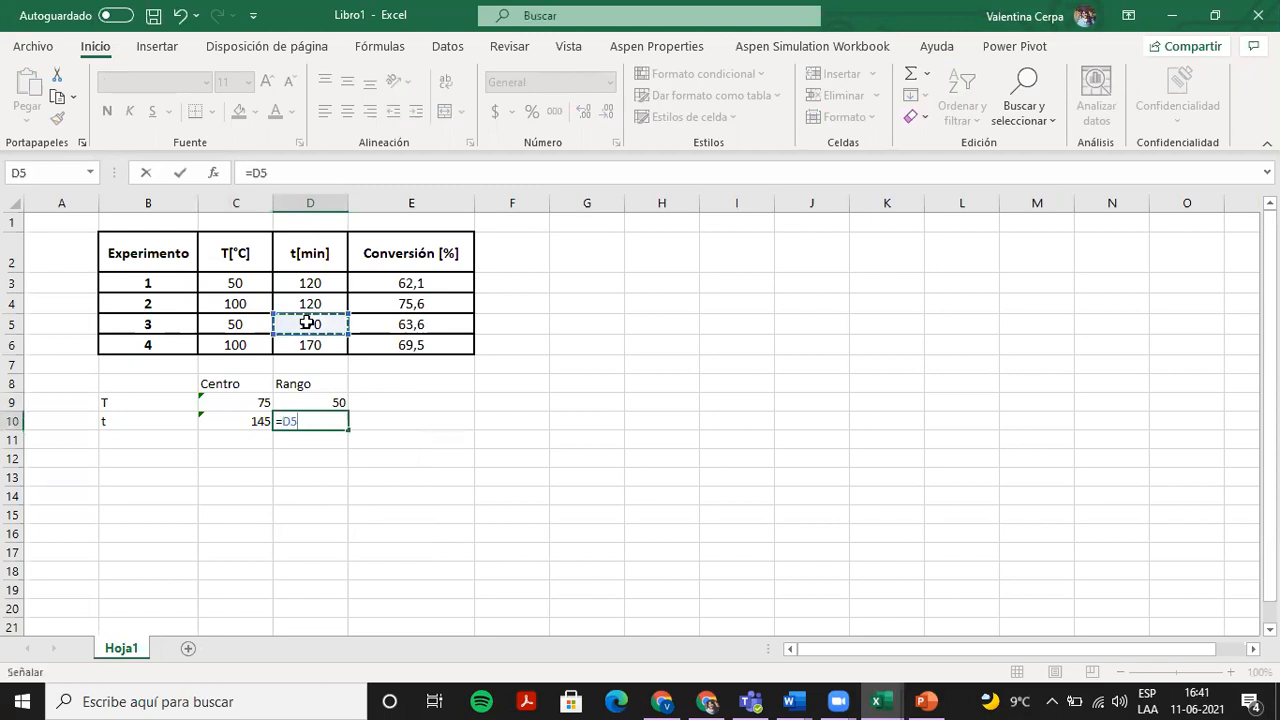
{"action": "type", "text": "-"}
{"action": "left_click", "coordinate": [307, 303]}
{"action": "key", "text": "Return"}
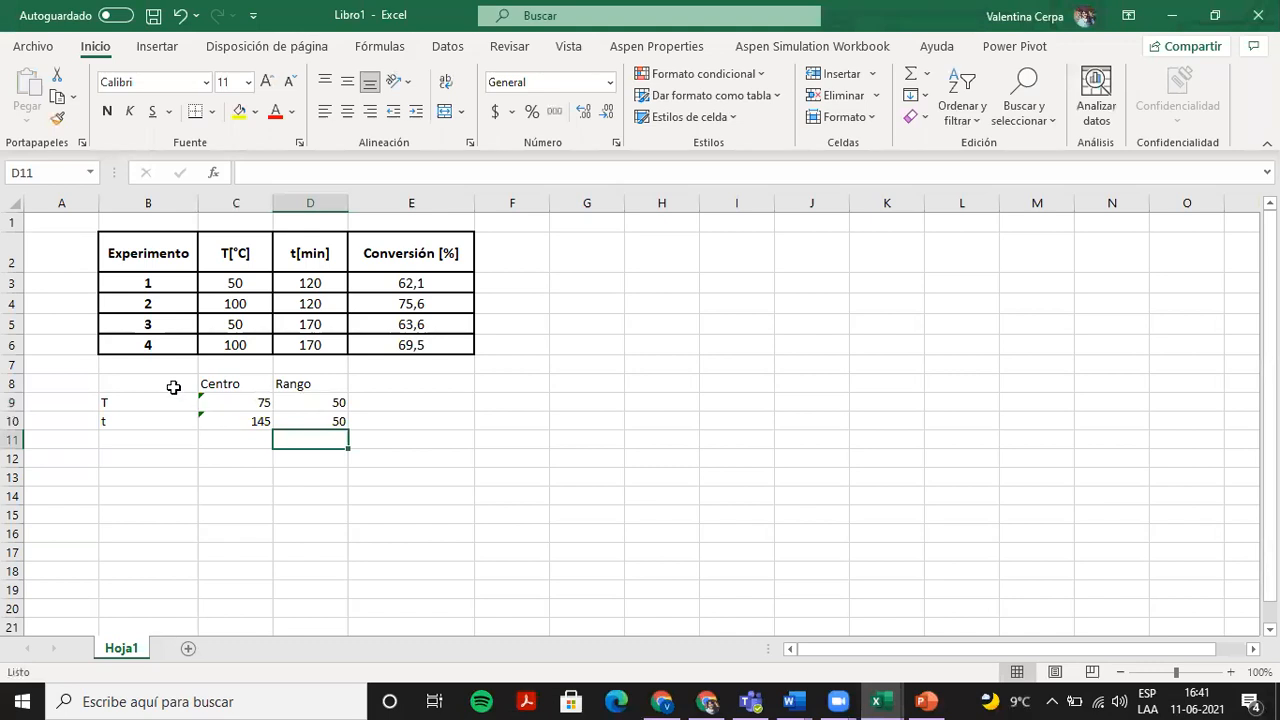
Apply all borders to the Centro and Rango table in B8:D10.
{"action": "left_click_drag", "start_coordinate": [171, 386], "coordinate": [311, 414]}
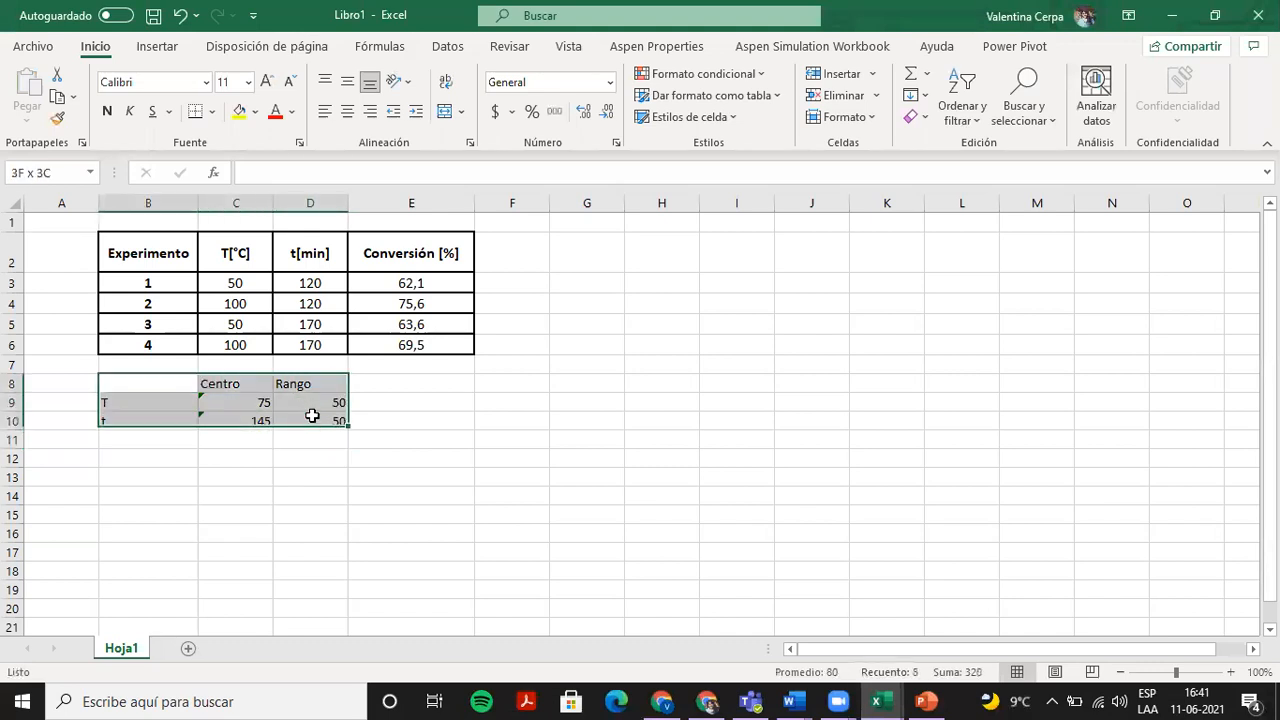
{"action": "left_click", "coordinate": [212, 111]}
{"action": "left_click", "coordinate": [240, 300]}
{"action": "left_click", "coordinate": [556, 391]}
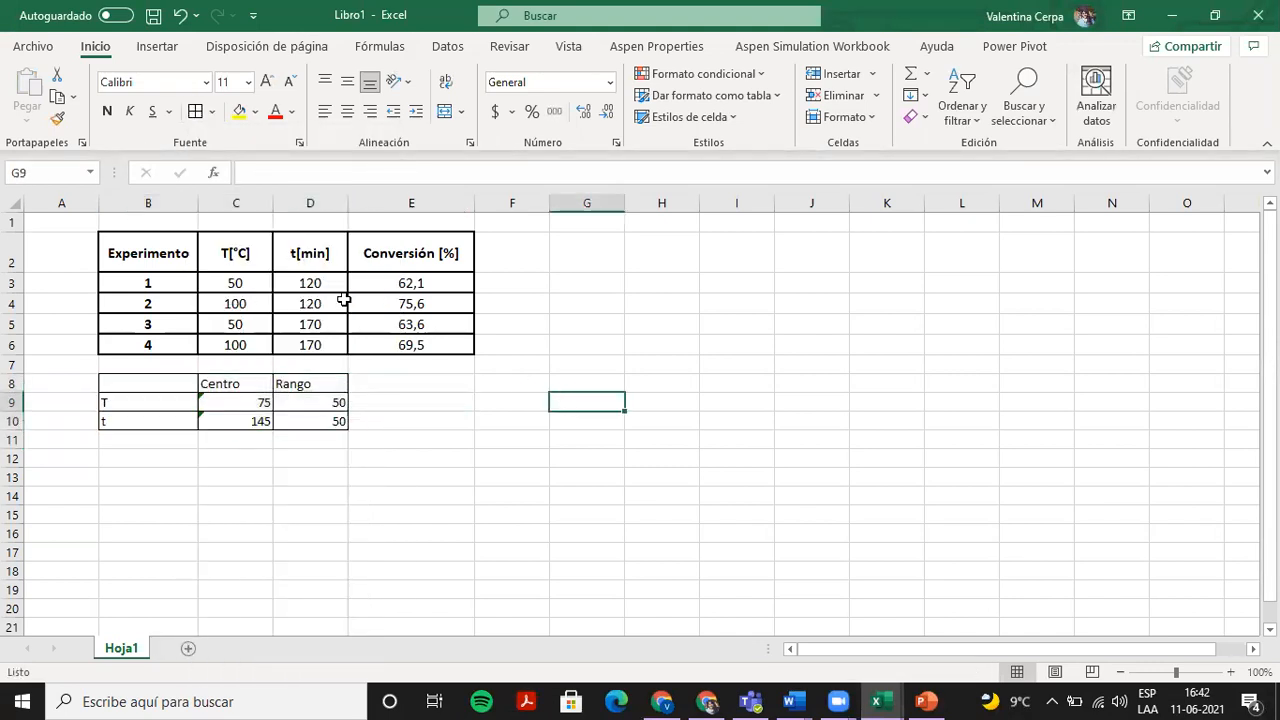
Copy the experiment table B2:E6 and paste it starting at G2.
{"action": "left_click_drag", "start_coordinate": [150, 251], "coordinate": [430, 341]}
{"action": "key", "text": "ctrl+c"}
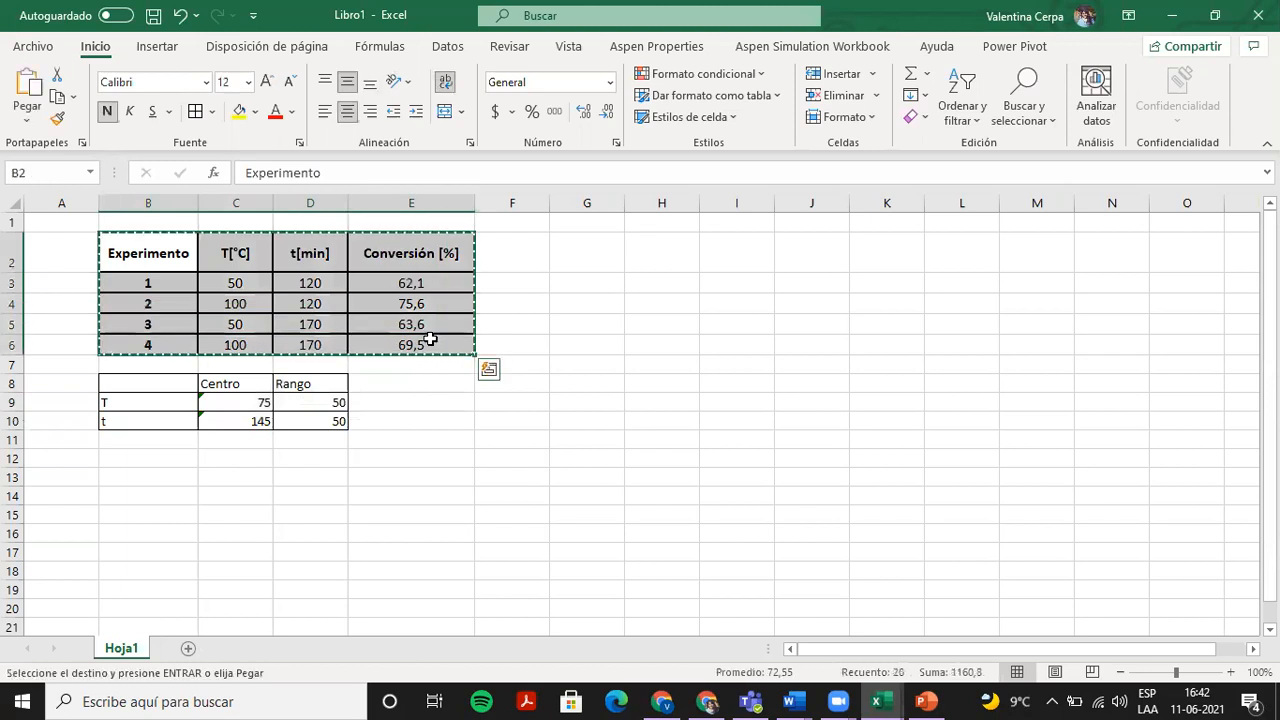
{"action": "left_click", "coordinate": [571, 263]}
{"action": "key", "text": "ctrl+v"}
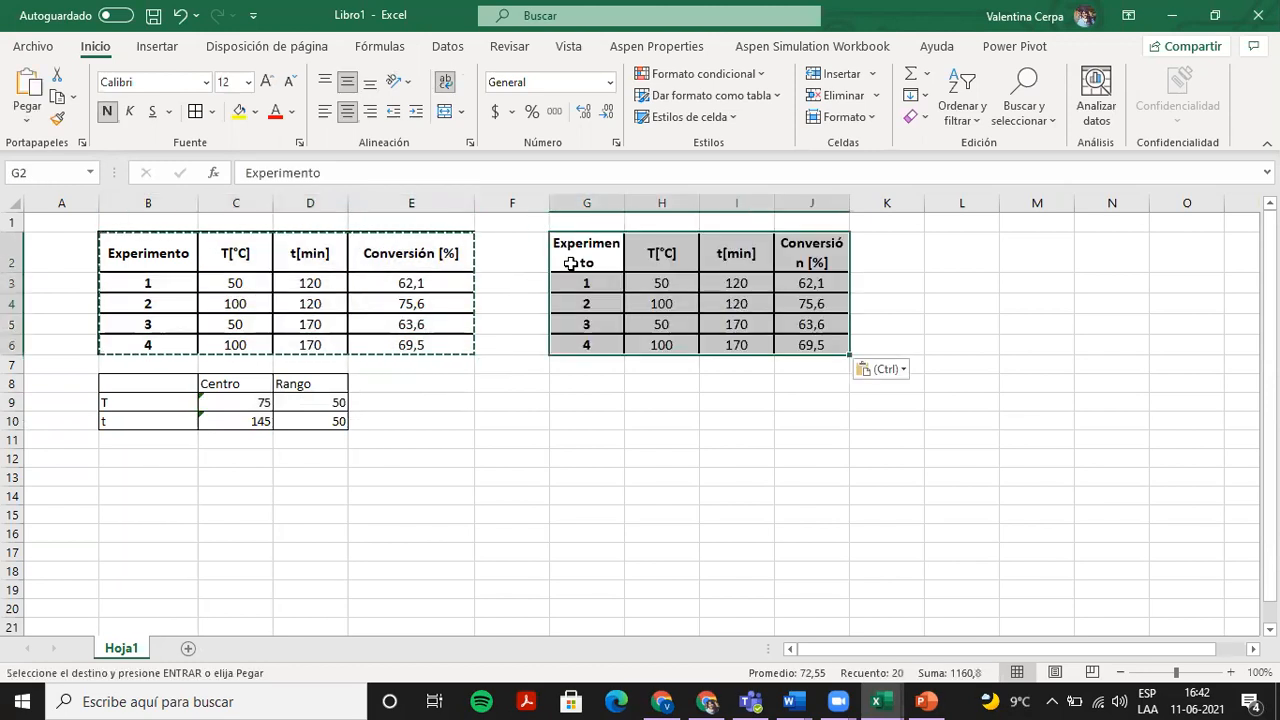
Replace the first temperature in the copied table, H3, with the normalization formula =(C3-$C$9)/($D$9/2).
{"action": "left_click", "coordinate": [646, 283]}
{"action": "left_click_drag", "start_coordinate": [262, 173], "coordinate": [208, 180]}
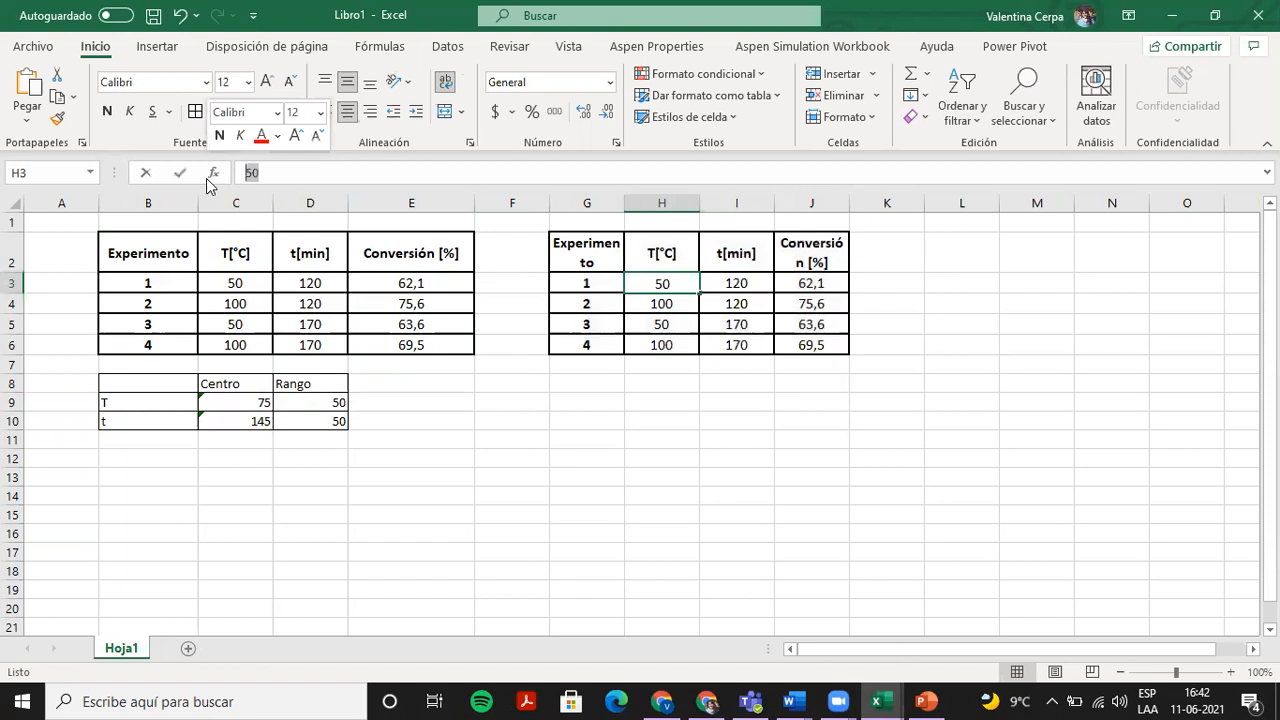
{"action": "type", "text": "=("}
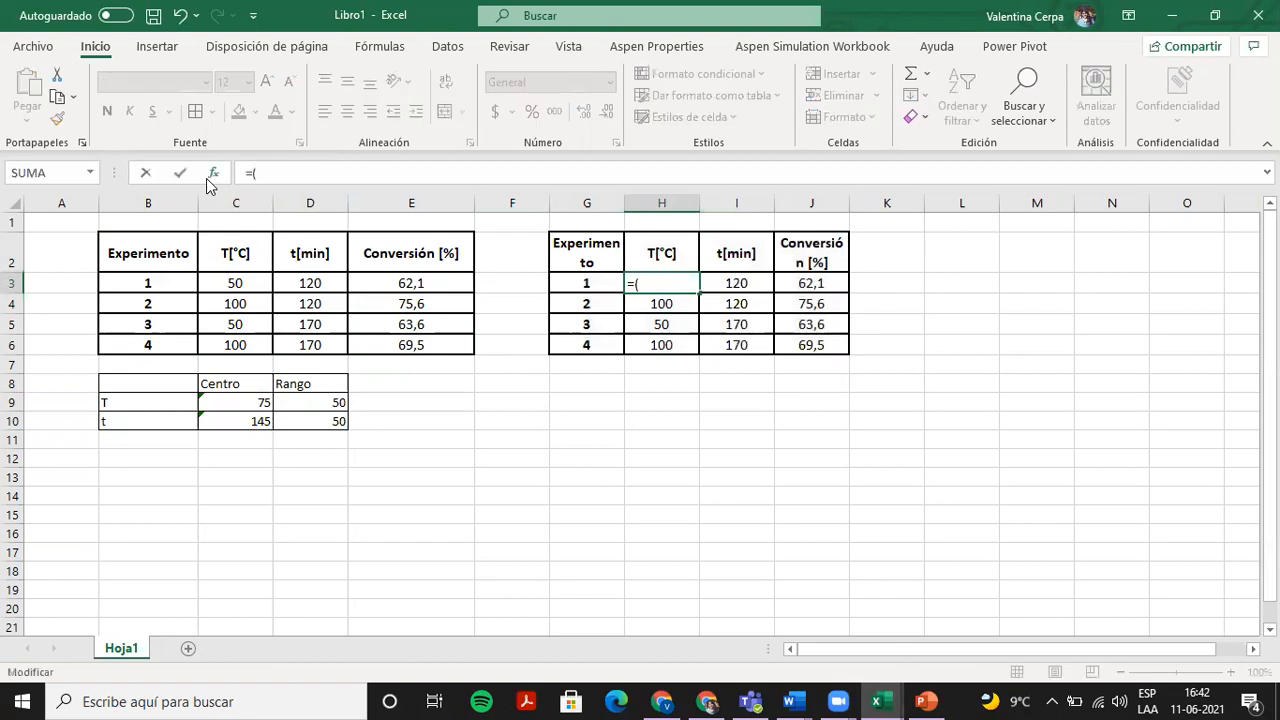
{"action": "left_click", "coordinate": [254, 283]}
{"action": "type", "text": "-"}
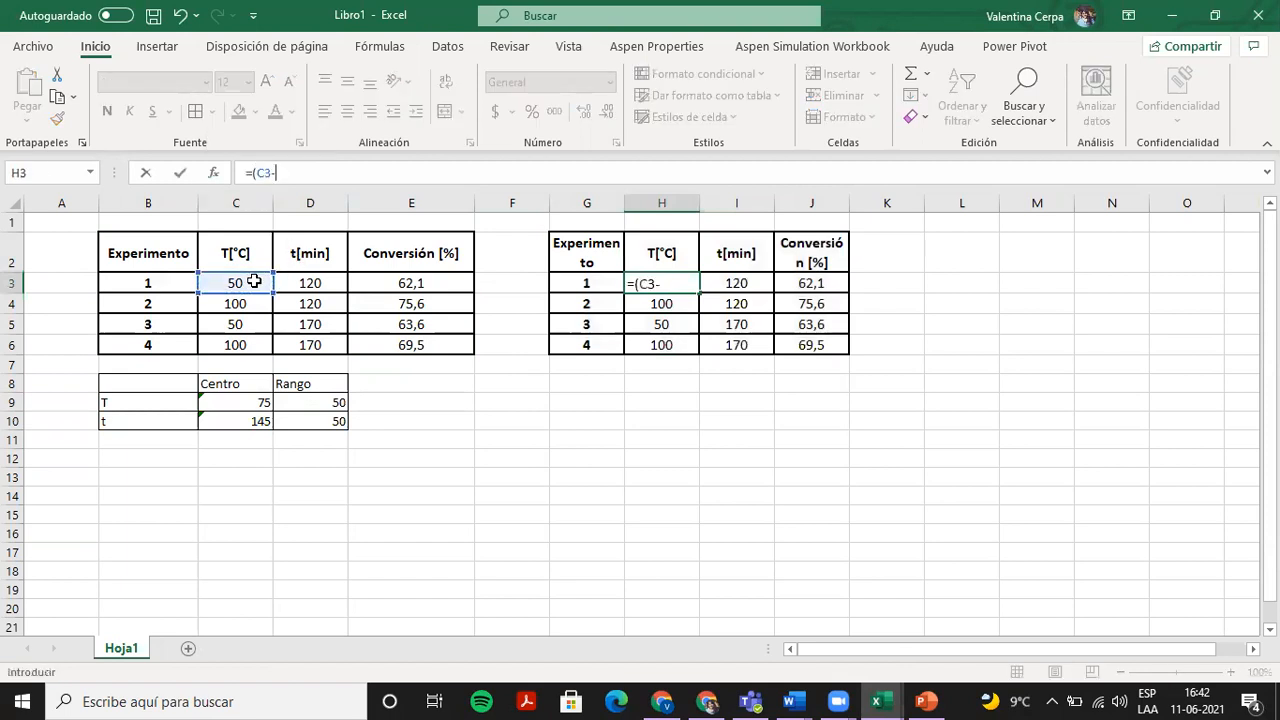
{"action": "left_click", "coordinate": [248, 404]}
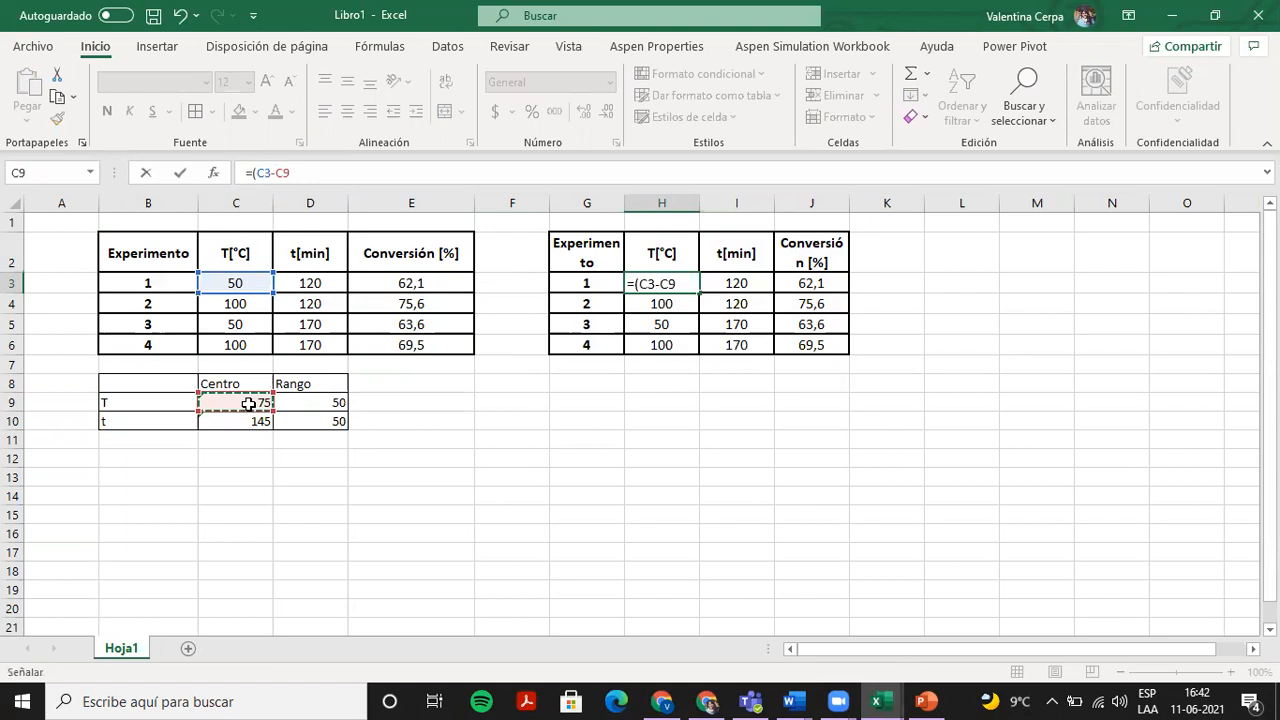
{"action": "key", "text": "F4"}
{"action": "type", "text": ")/("}
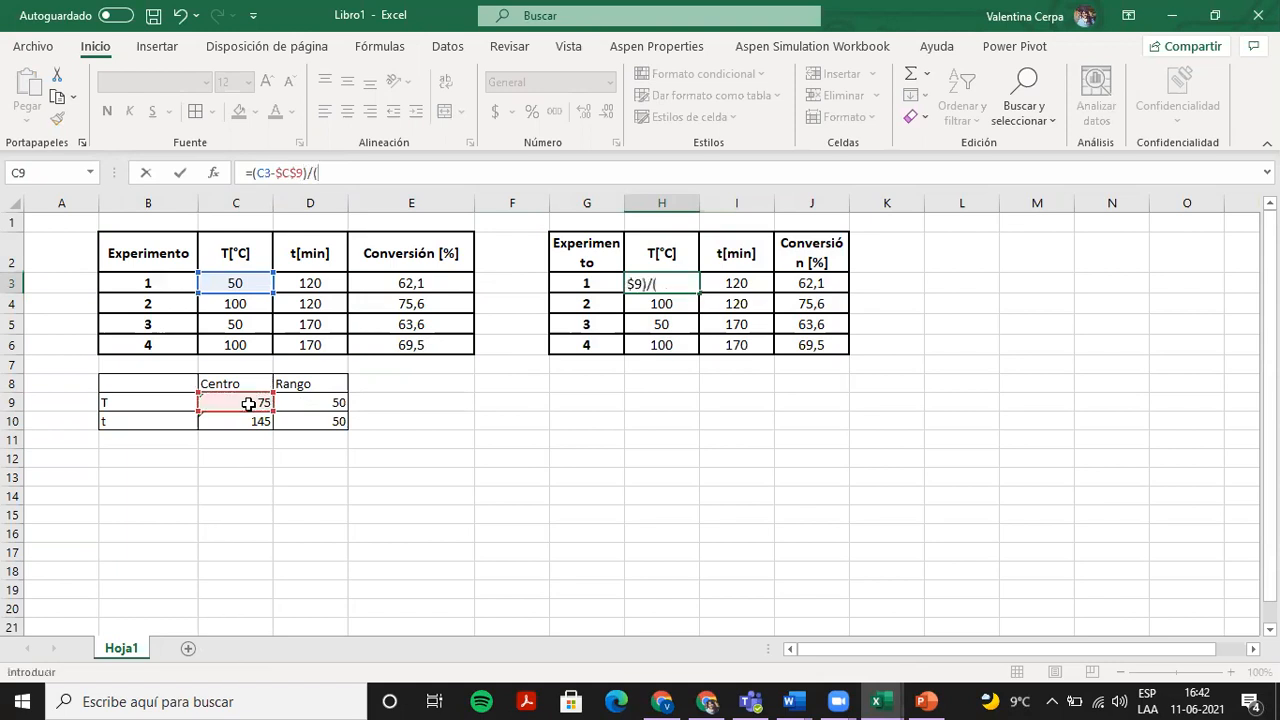
{"action": "left_click", "coordinate": [308, 402]}
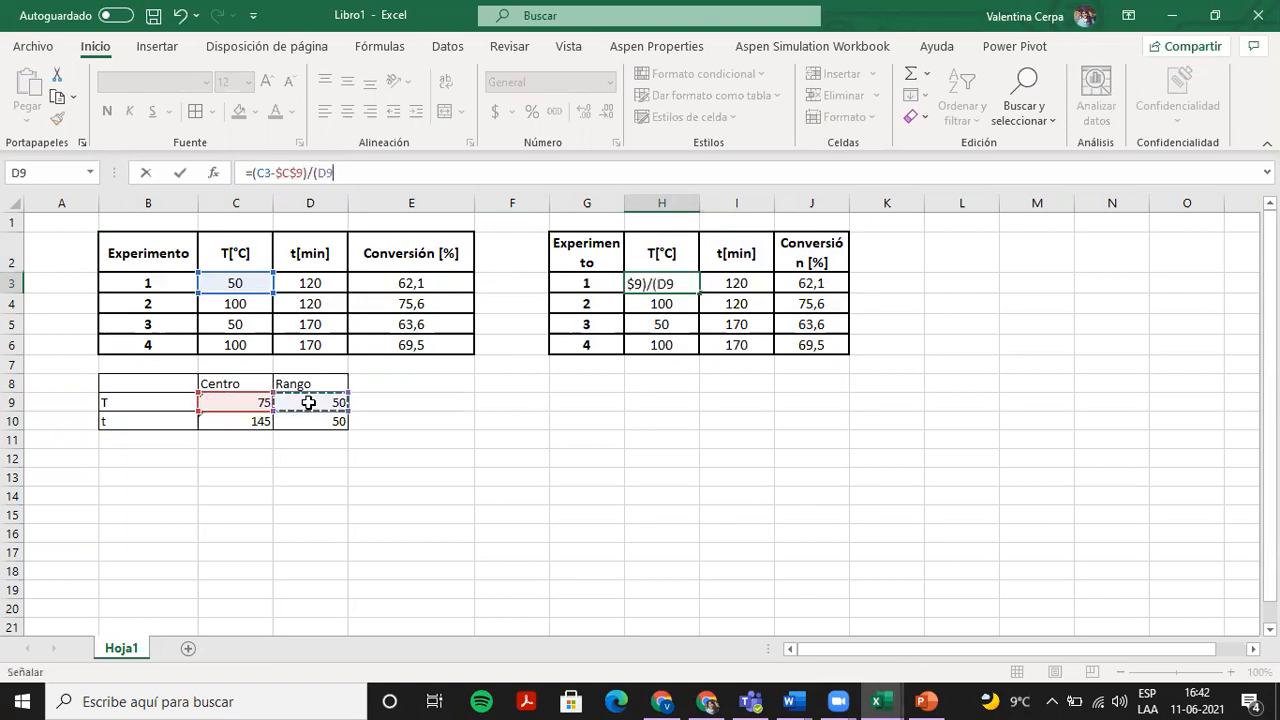
{"action": "key", "text": "F4"}
{"action": "type", "text": "/2"}
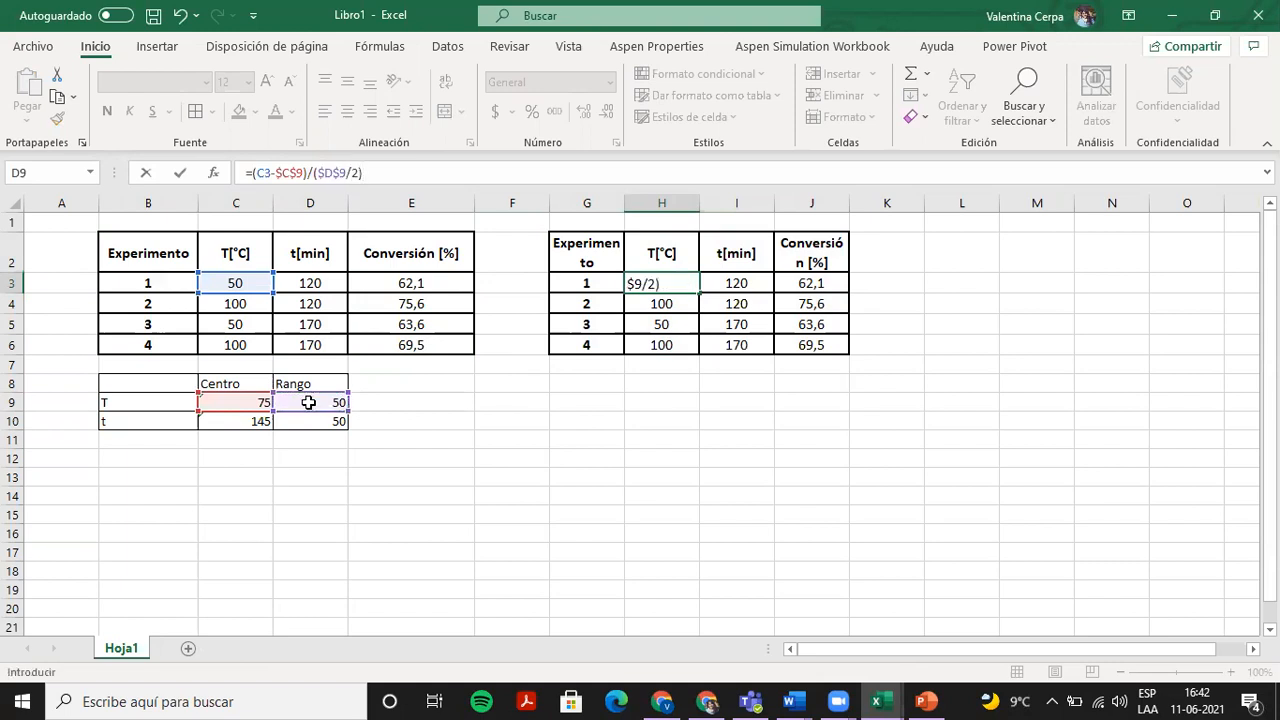
{"action": "key", "text": "Return"}
Check the X normalization formula on the PowerPoint slide, and in Excel fill the H3 formula down to H6.
{"action": "left_click", "coordinate": [926, 701]}
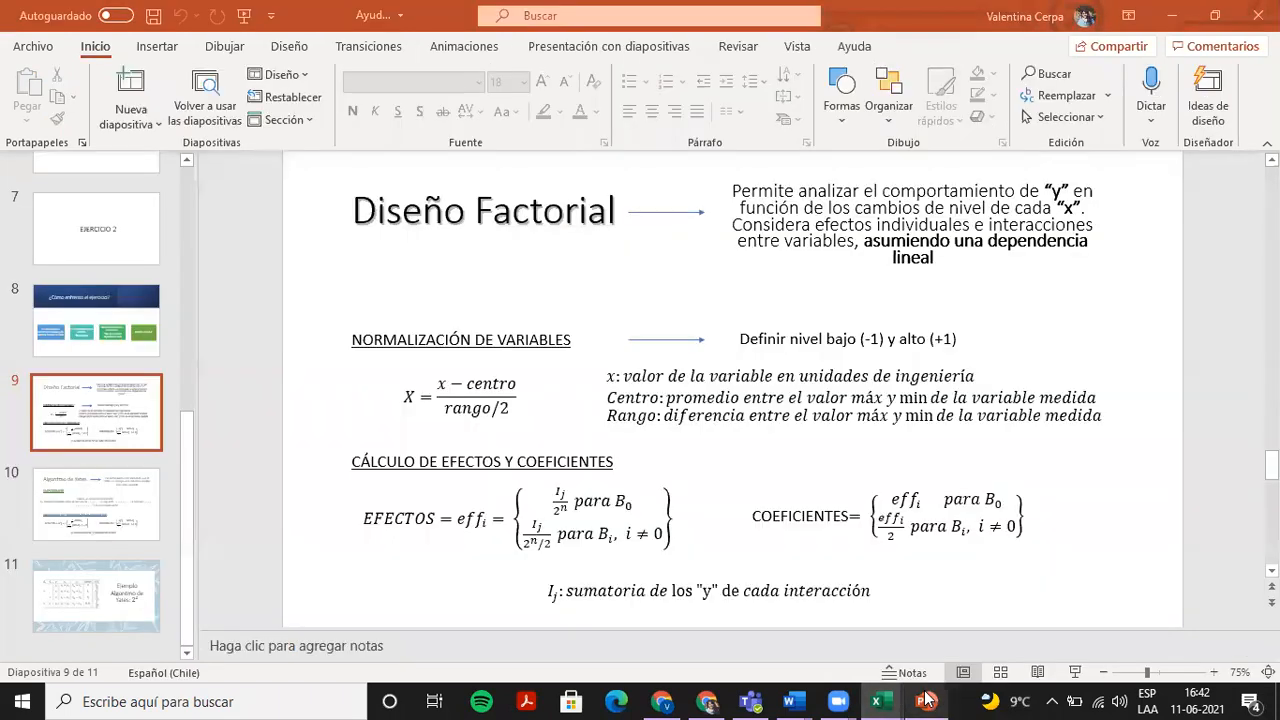
{"action": "left_click_drag", "start_coordinate": [507, 409], "coordinate": [441, 388]}
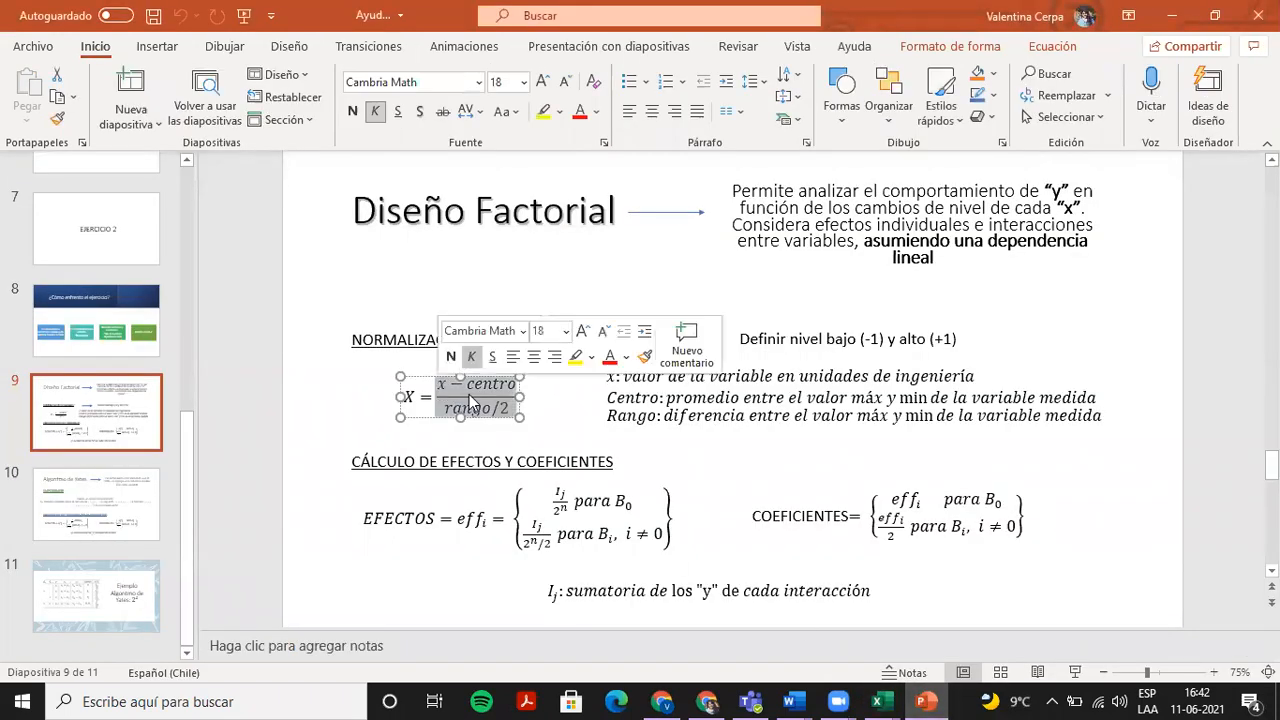
{"action": "left_click", "coordinate": [568, 405]}
{"action": "mouse_move", "coordinate": [895, 698]}
{"action": "left_click", "coordinate": [937, 643]}
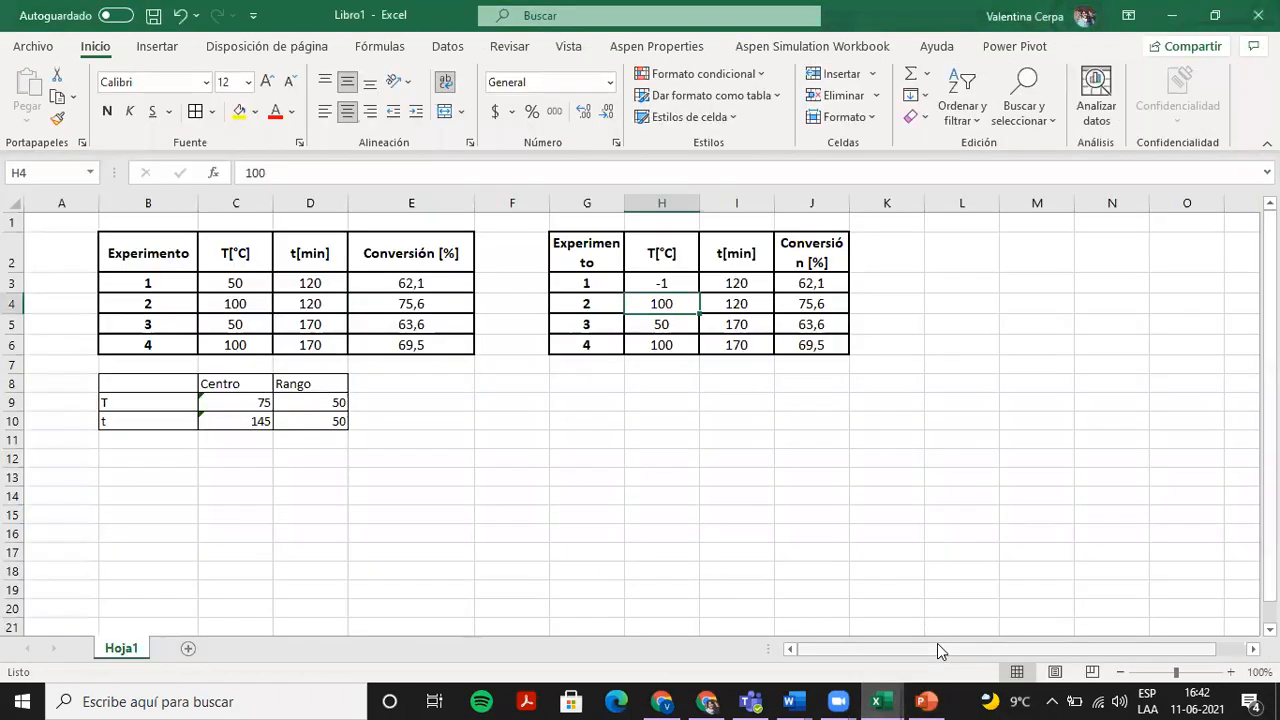
{"action": "left_click", "coordinate": [690, 285]}
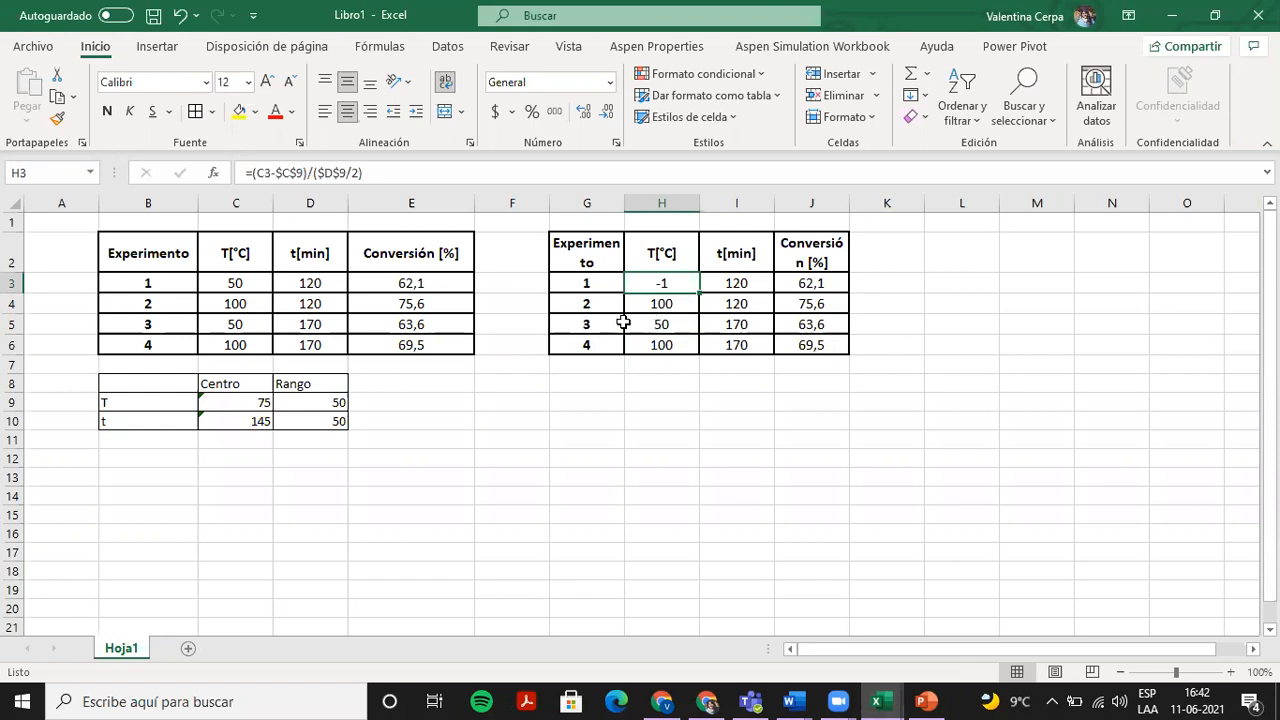
{"action": "left_click_drag", "start_coordinate": [703, 294], "coordinate": [686, 345]}
Replace the first time value in the copied table, I3, with the normalization formula =(D3-$C$10)/($D$10/2).
{"action": "left_click", "coordinate": [735, 280]}
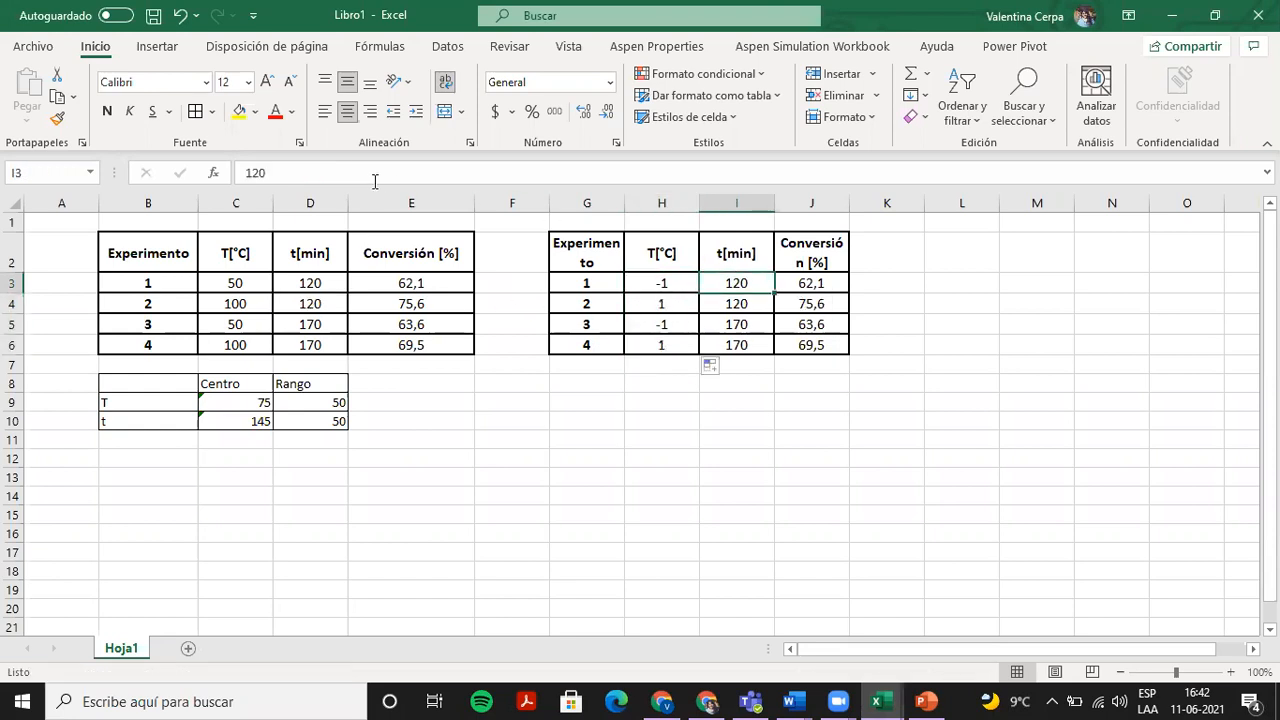
{"action": "left_click", "coordinate": [211, 174]}
{"action": "type", "text": "="}
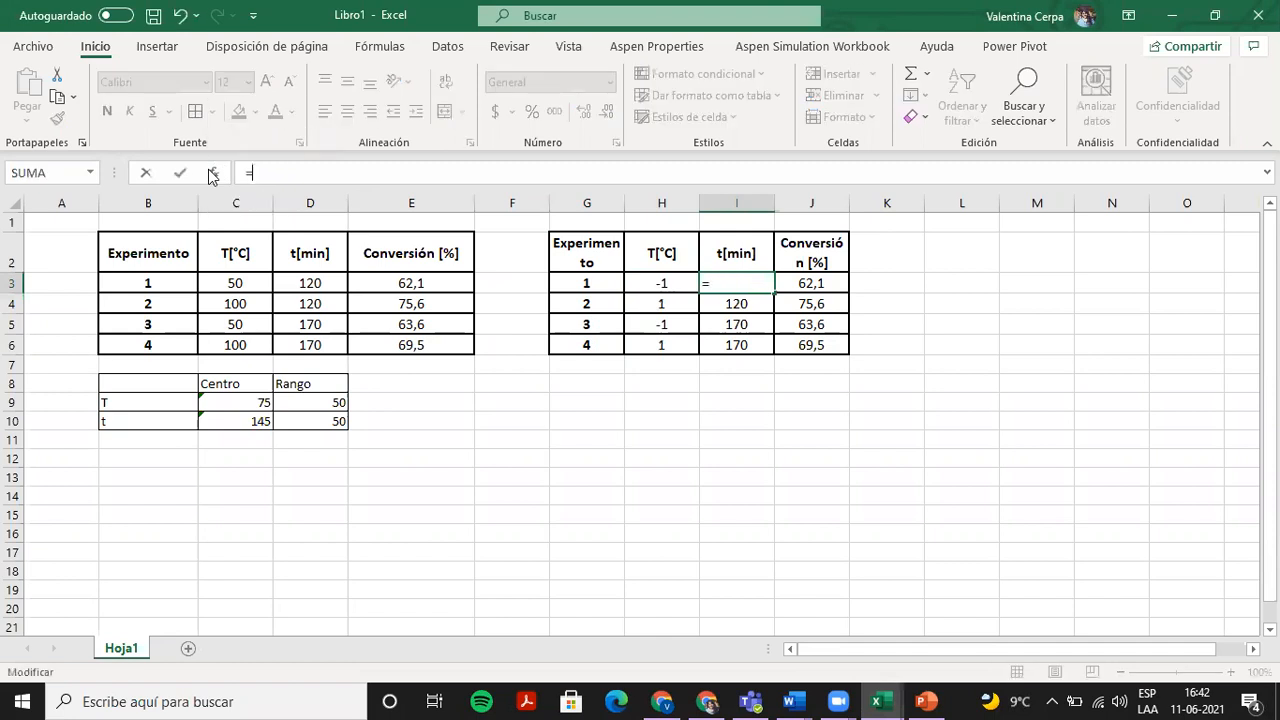
{"action": "type", "text": "("}
{"action": "left_click", "coordinate": [302, 280]}
{"action": "type", "text": "-"}
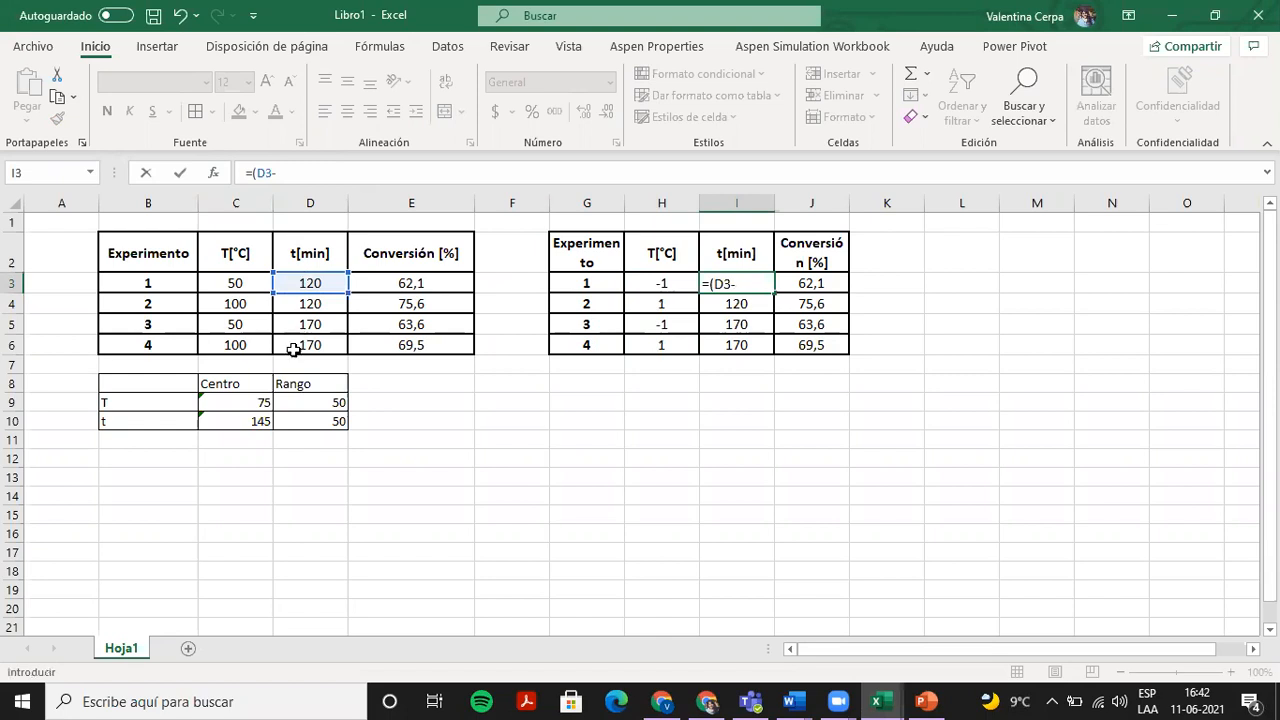
{"action": "left_click", "coordinate": [248, 421]}
{"action": "key", "text": "F4"}
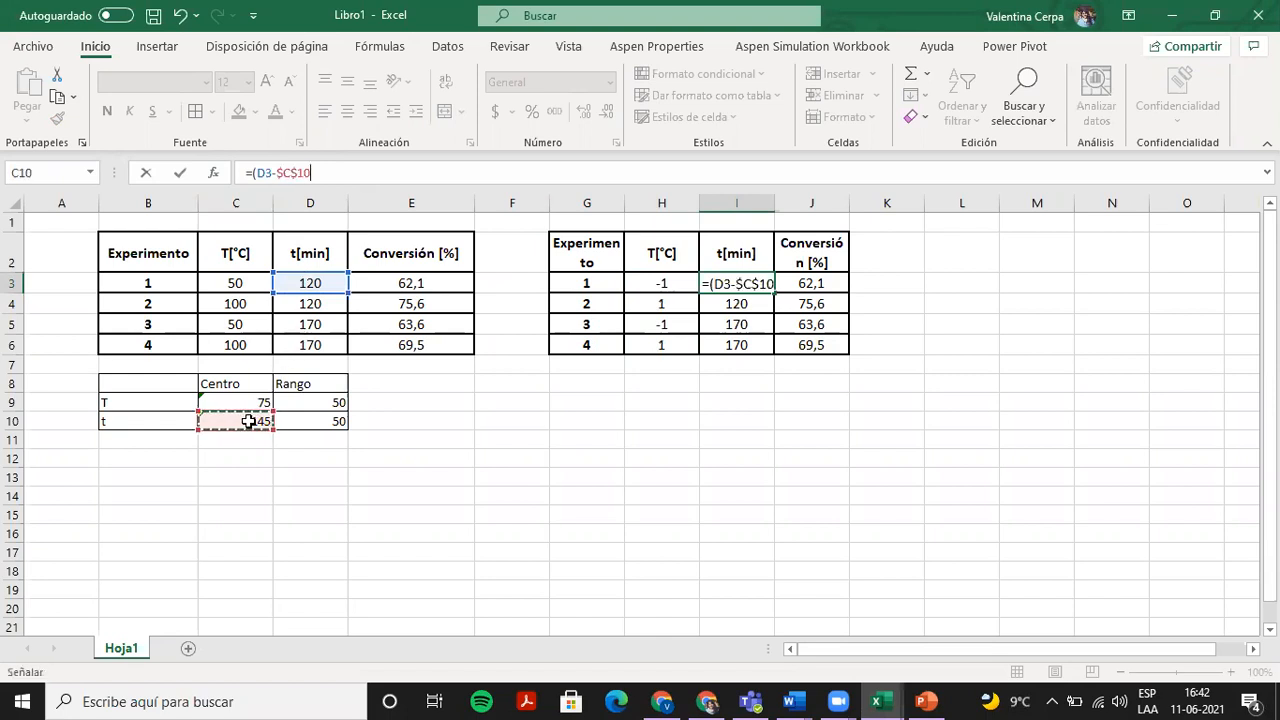
{"action": "type", "text": ")/("}
{"action": "left_click", "coordinate": [306, 417]}
{"action": "key", "text": "F4"}
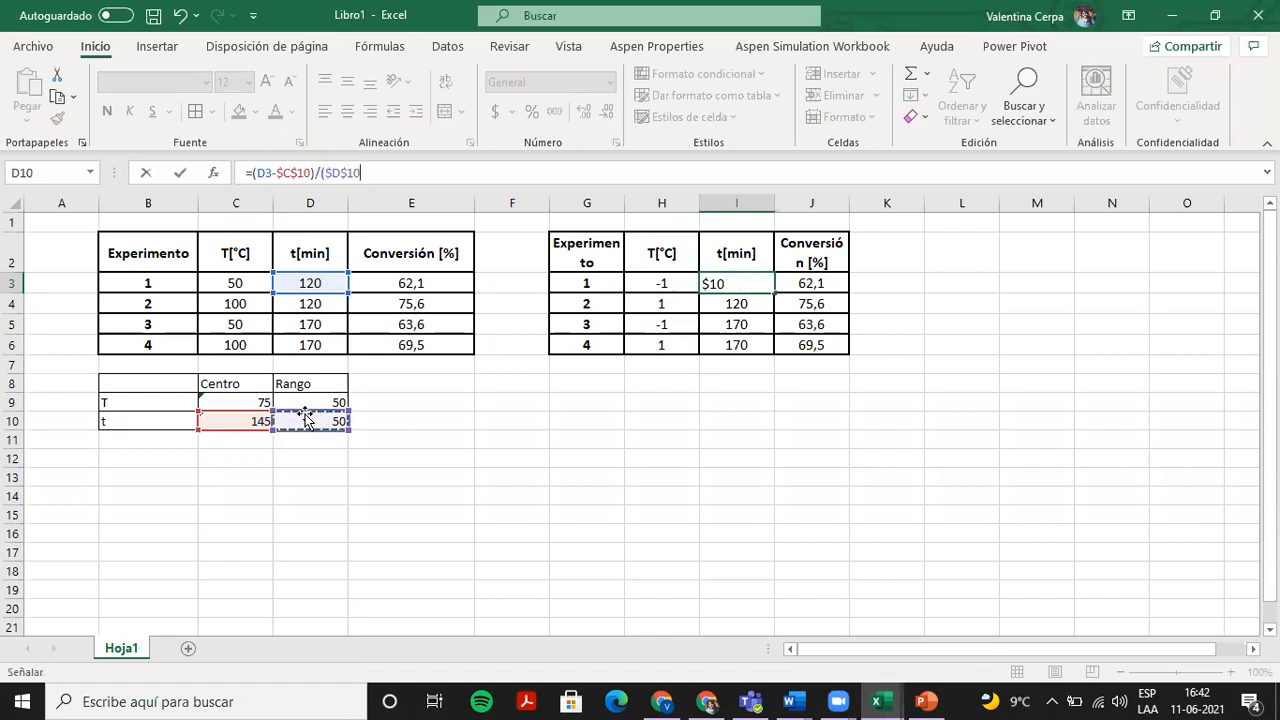
{"action": "type", "text": "/"}
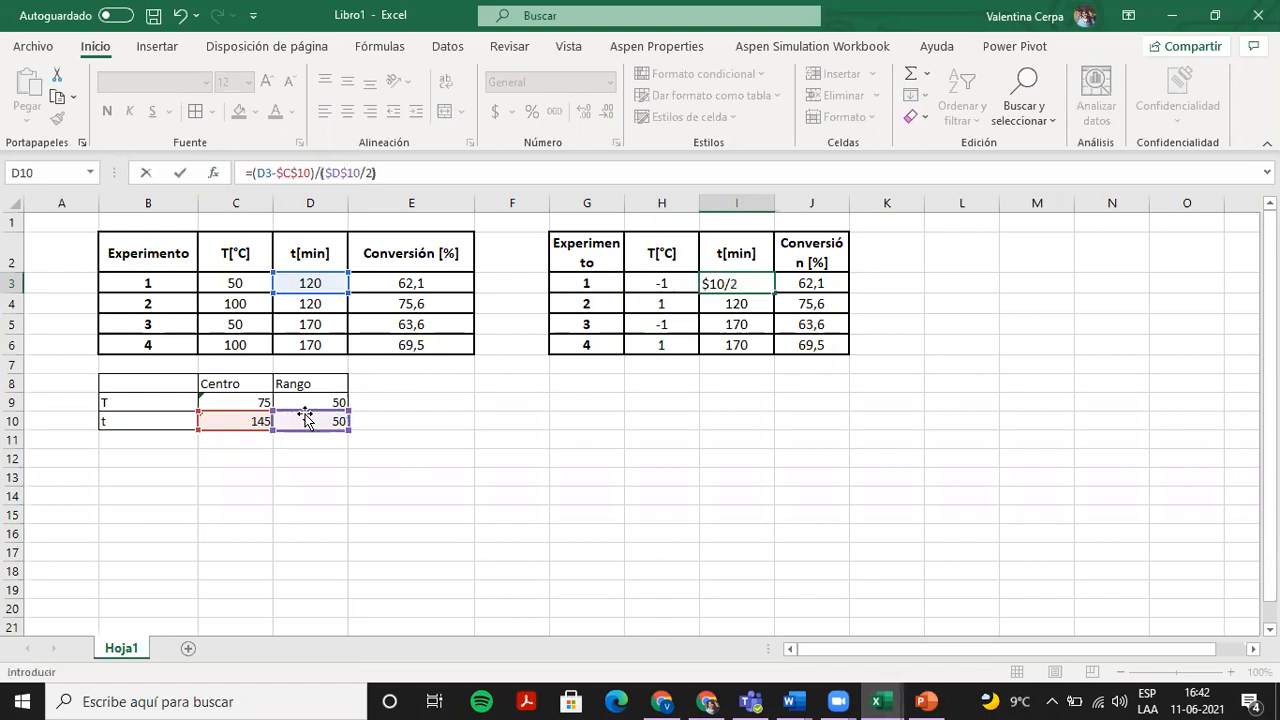
{"action": "type", "text": "2)"}
{"action": "key", "text": "Return"}
Fill the I3 formula down to I6 and widen column J so the Conversión header word fits on one line.
{"action": "left_click", "coordinate": [768, 286]}
{"action": "left_click_drag", "start_coordinate": [773, 291], "coordinate": [775, 353]}
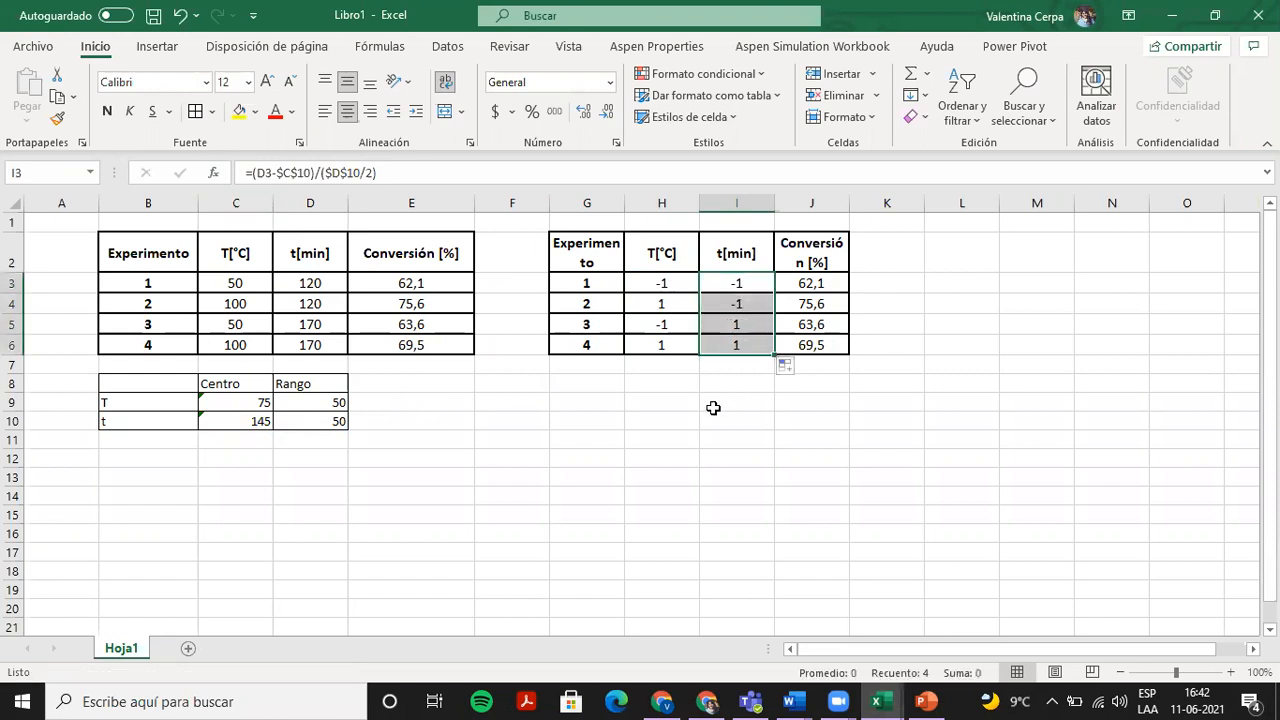
{"action": "left_click", "coordinate": [713, 405]}
{"action": "scroll", "coordinate": [713, 408], "scroll_direction": "right", "scroll_amount": 1}
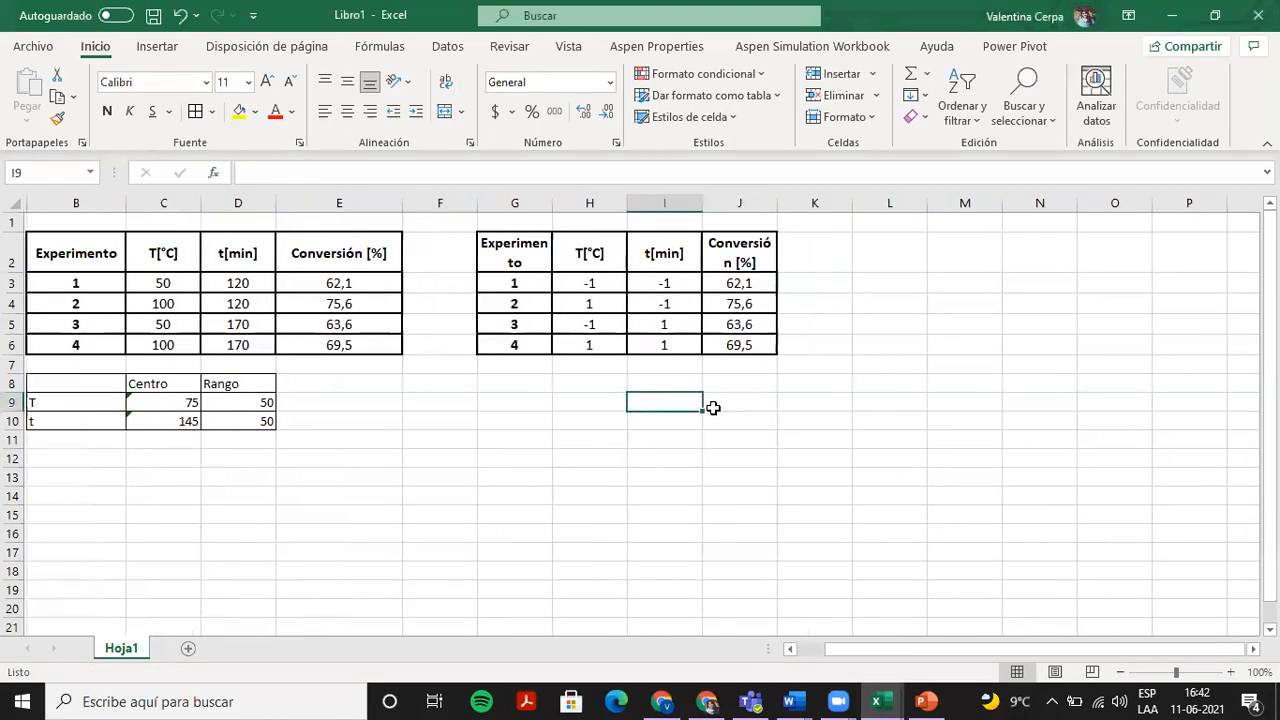
{"action": "scroll", "coordinate": [825, 329], "scroll_direction": "right", "scroll_amount": 1}
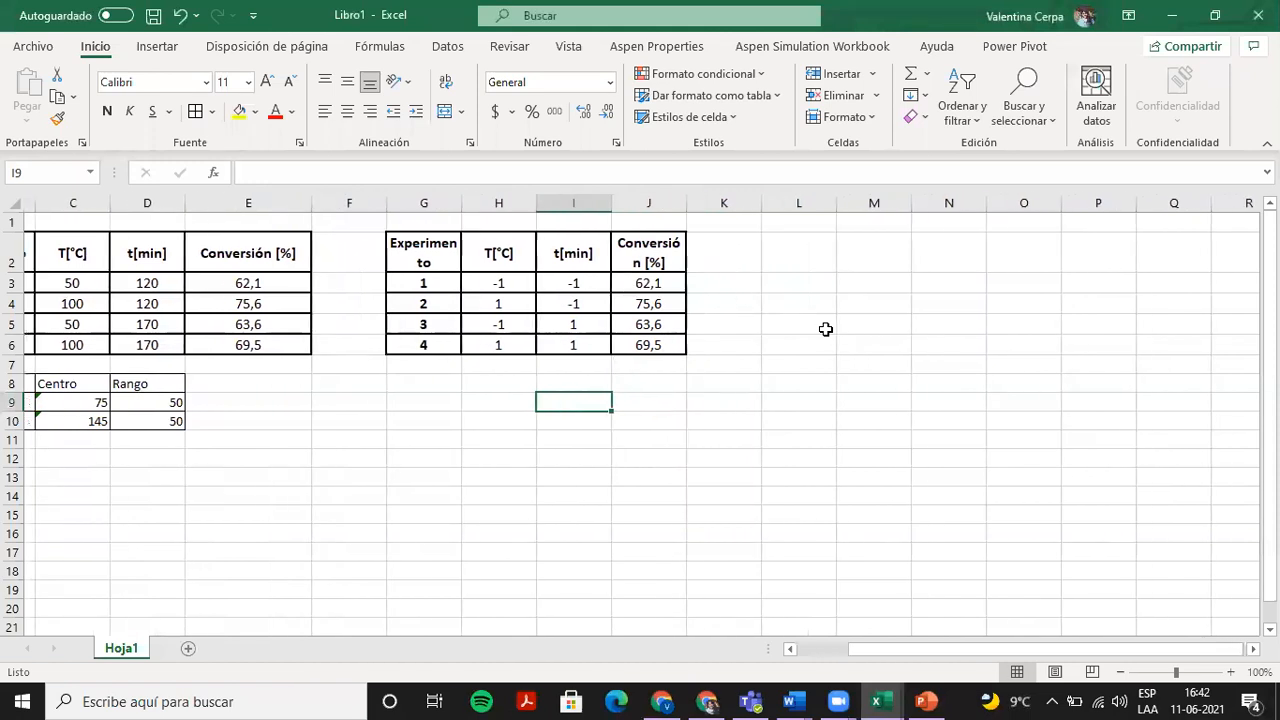
{"action": "left_click_drag", "start_coordinate": [673, 206], "coordinate": [689, 206]}
Read the assignment questions in the Ayudantía_8 S1-2021_DN Word document and return to the Libro1 Excel workbook.
{"action": "left_click", "coordinate": [795, 700]}
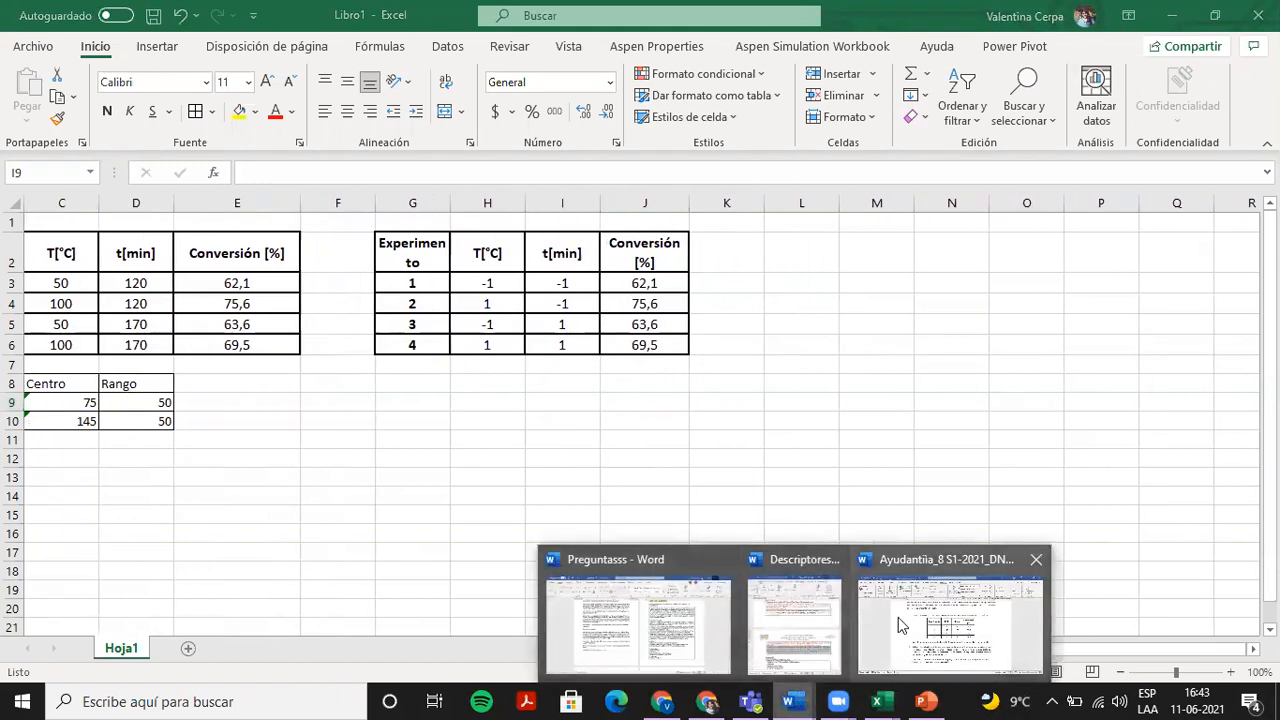
{"action": "left_click", "coordinate": [899, 617]}
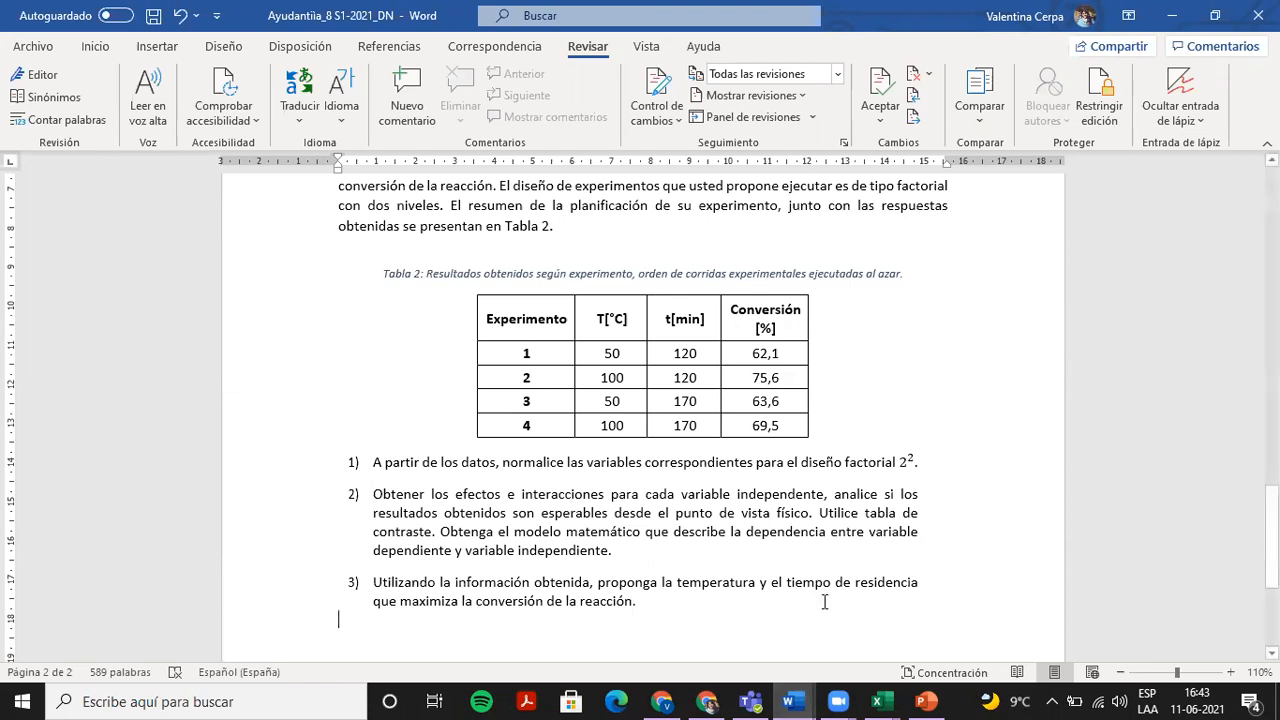
{"action": "left_click", "coordinate": [889, 699]}
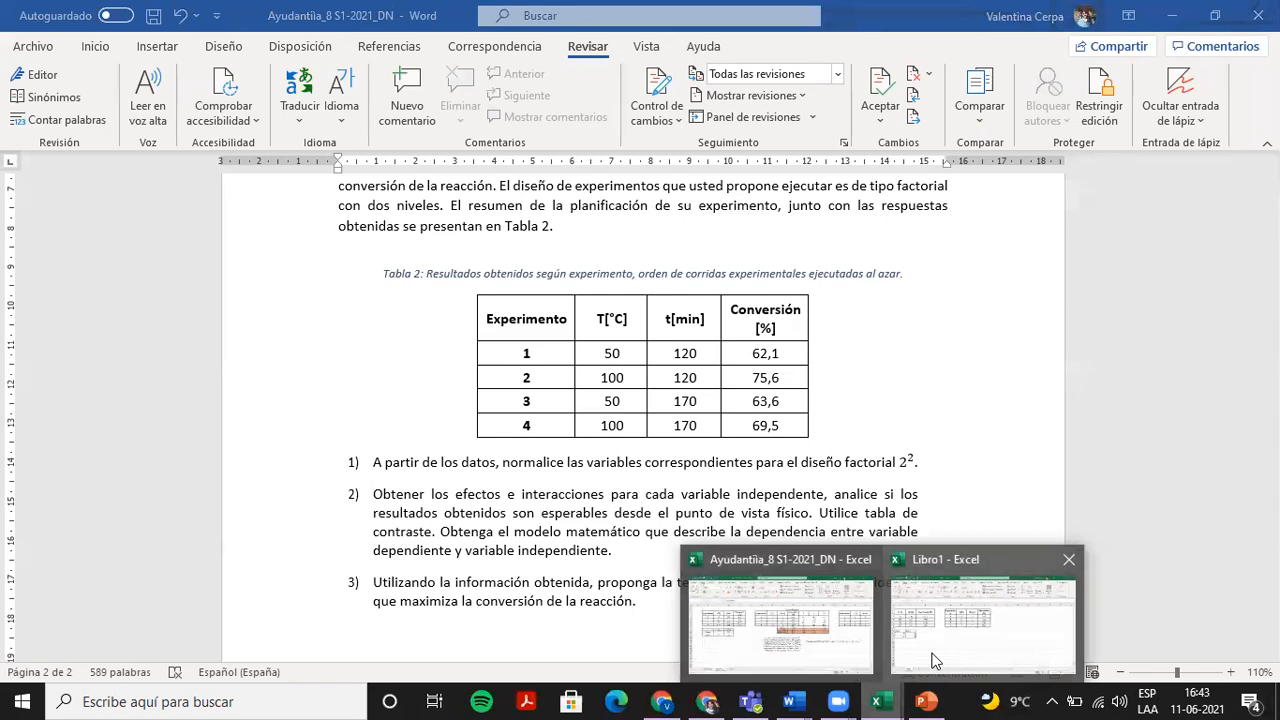
{"action": "left_click", "coordinate": [935, 660]}
Add the contrast column headers T, t and T*t in K2, L2 and M2.
{"action": "left_click", "coordinate": [750, 243]}
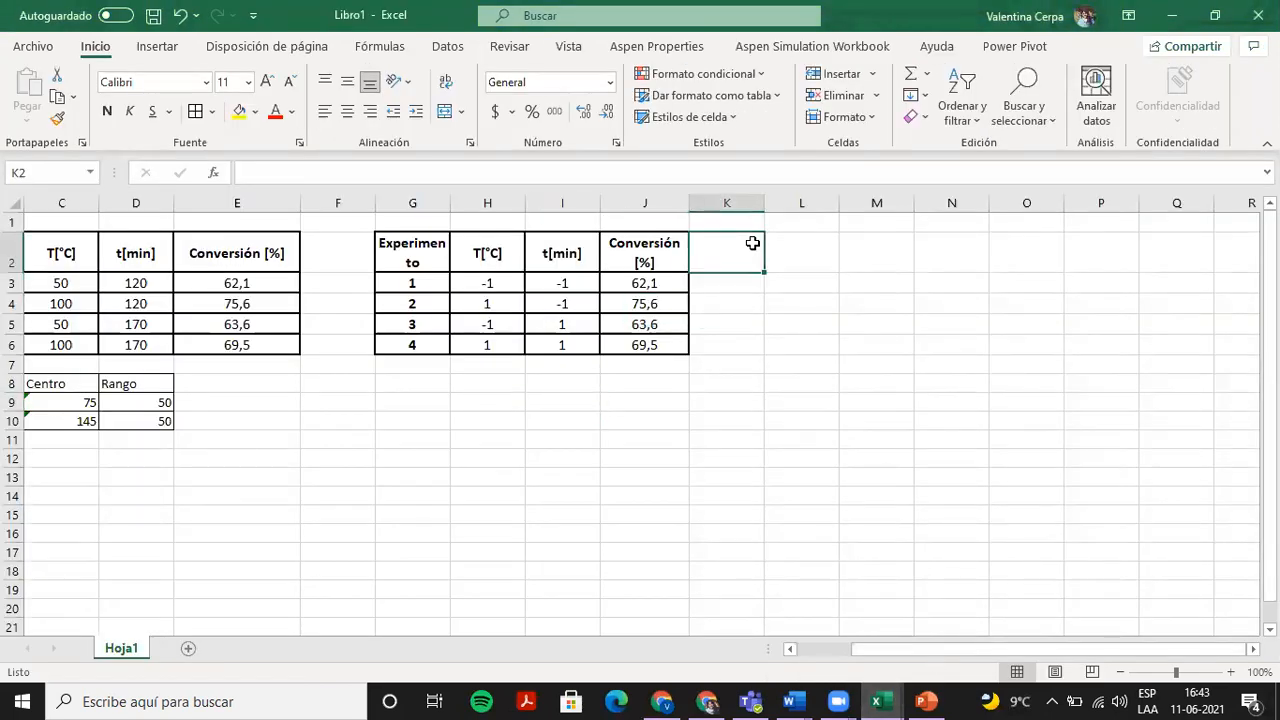
{"action": "type", "text": "T"}
{"action": "key", "text": "Tab"}
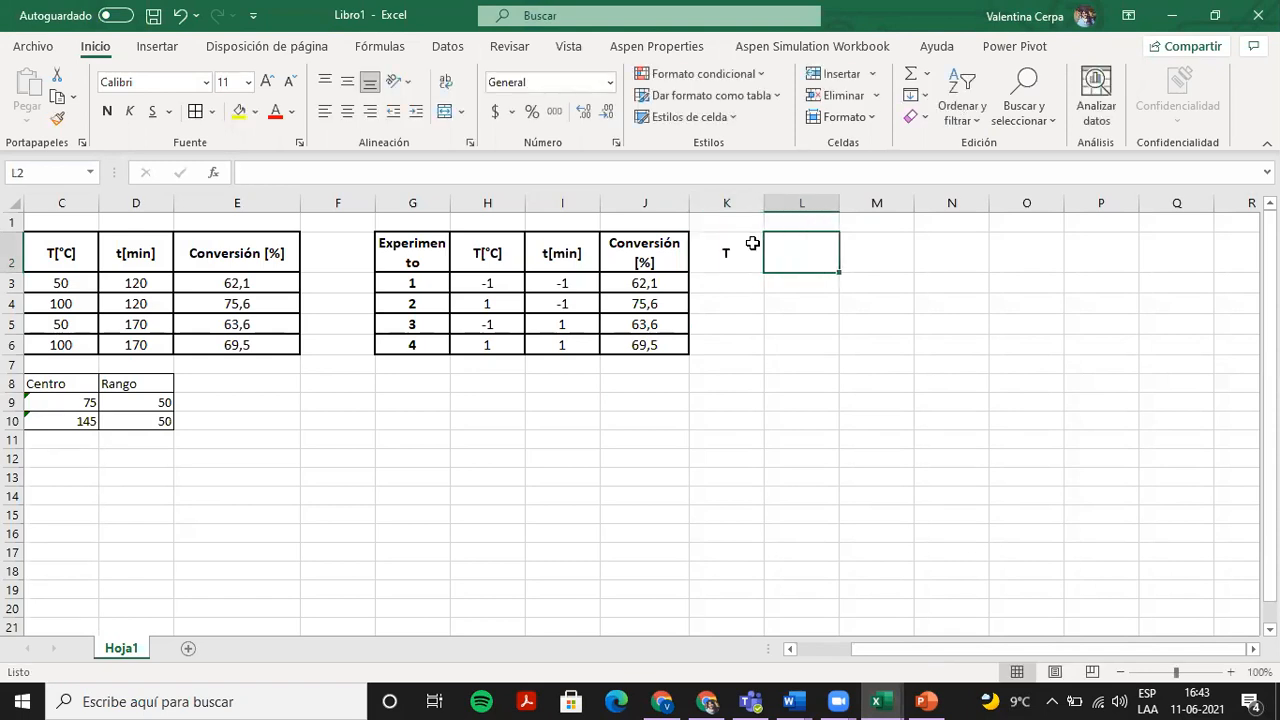
{"action": "type", "text": "t"}
{"action": "key", "text": "Tab"}
{"action": "type", "text": "t"}
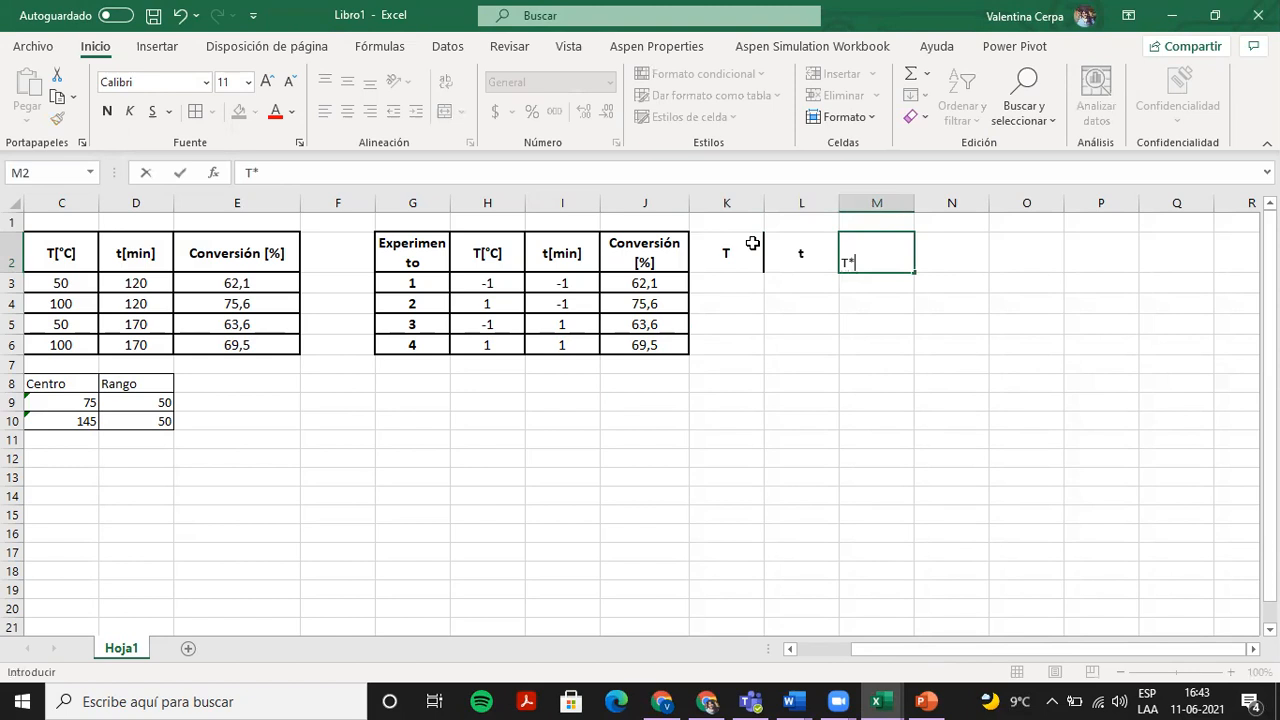
{"action": "type", "text": "*t"}
{"action": "key", "text": "Return"}
Apply all borders to the new contrast columns in K2:M6.
{"action": "left_click_drag", "start_coordinate": [731, 253], "coordinate": [887, 349]}
{"action": "left_click", "coordinate": [197, 112]}
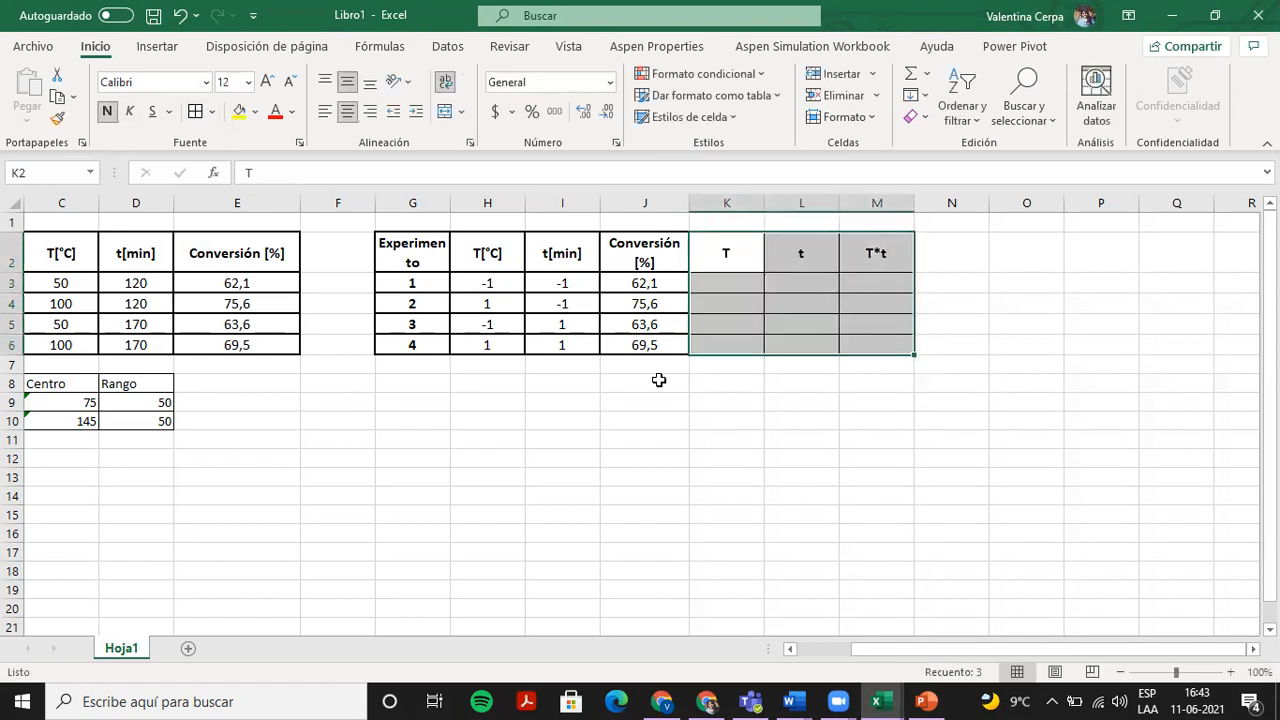
{"action": "left_click", "coordinate": [679, 408]}
Apply a thick outside border to the normalized table G2:J6 and widen column G to fit the Experimento header.
{"action": "left_click_drag", "start_coordinate": [399, 258], "coordinate": [651, 346]}
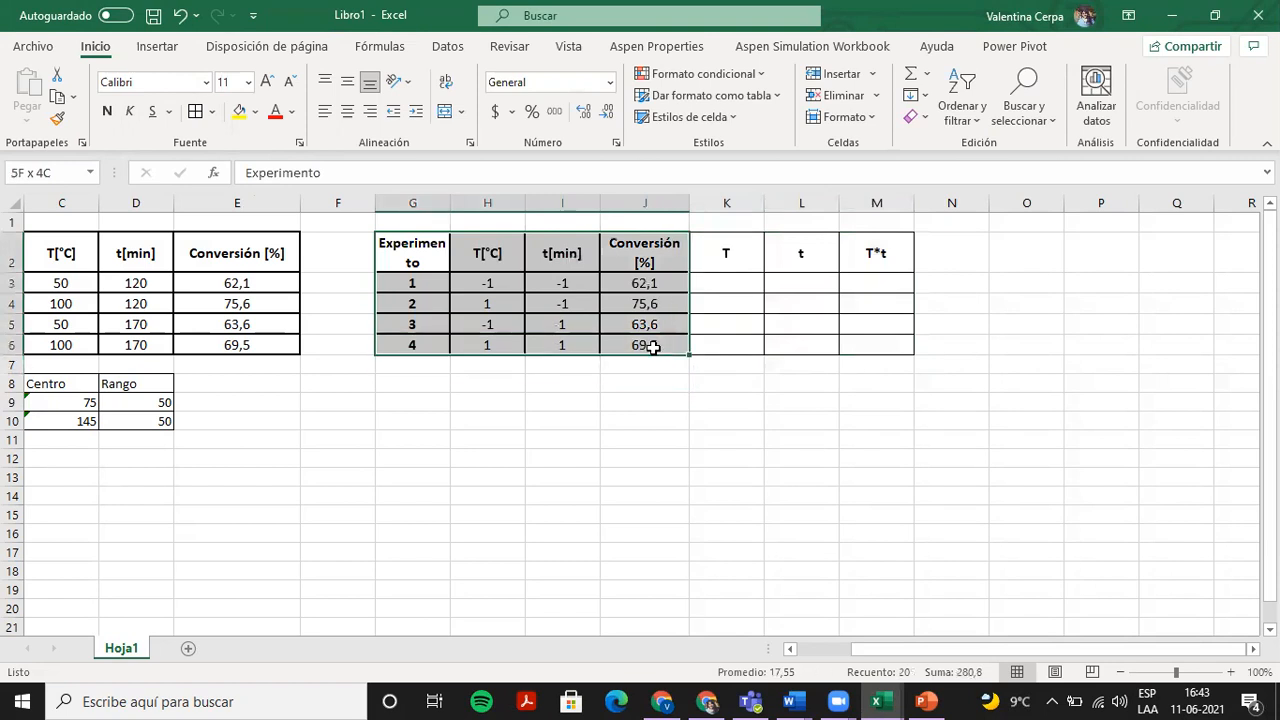
{"action": "left_click", "coordinate": [212, 111]}
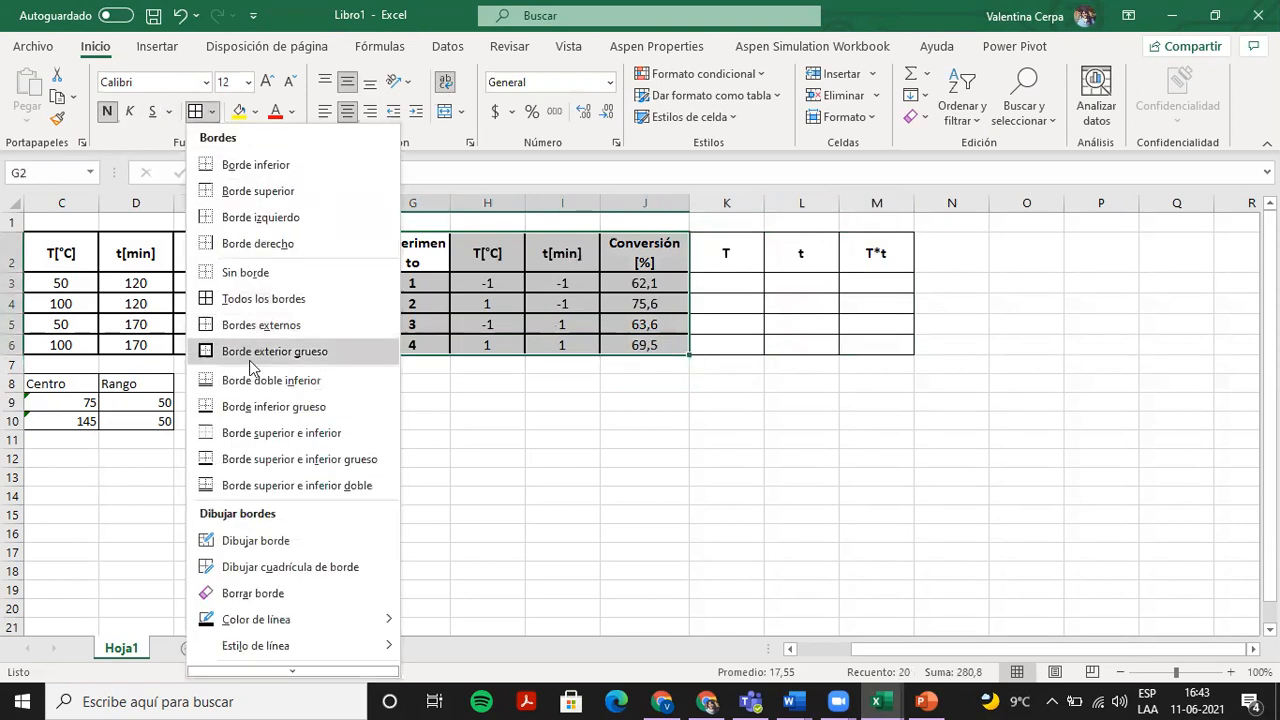
{"action": "left_click", "coordinate": [256, 354]}
{"action": "left_click", "coordinate": [505, 436]}
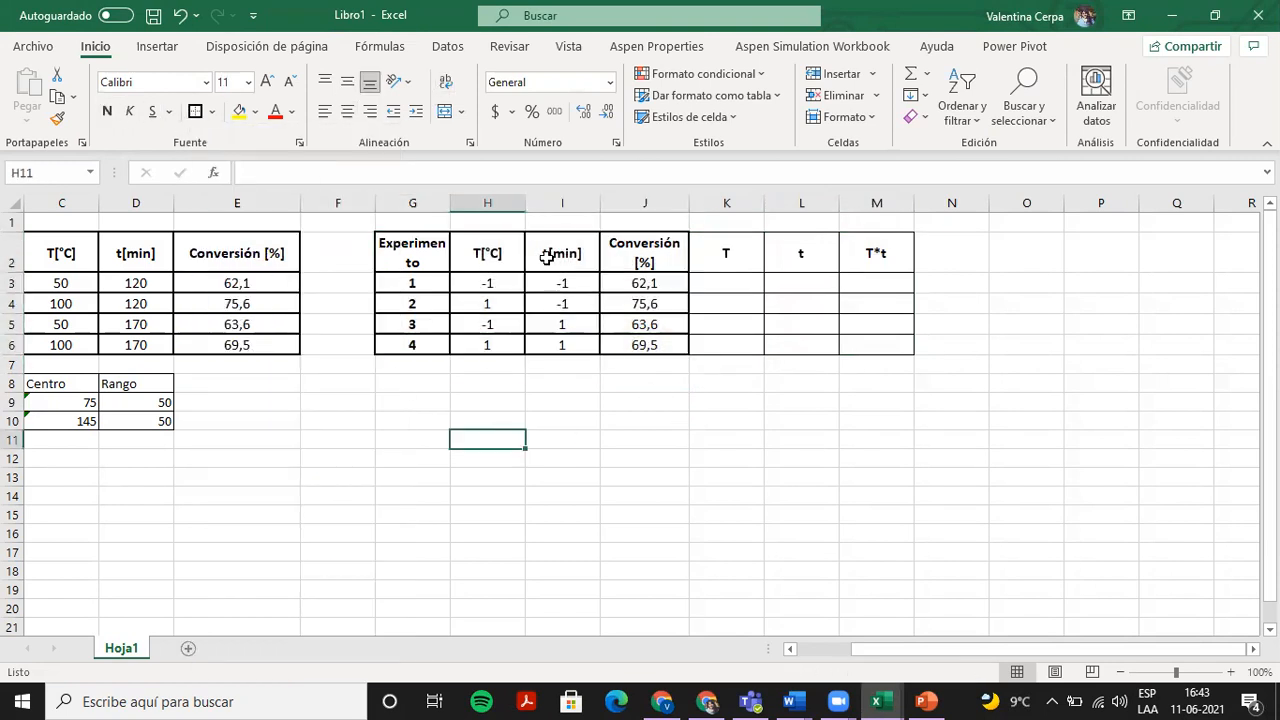
{"action": "left_click_drag", "start_coordinate": [449, 204], "coordinate": [464, 203]}
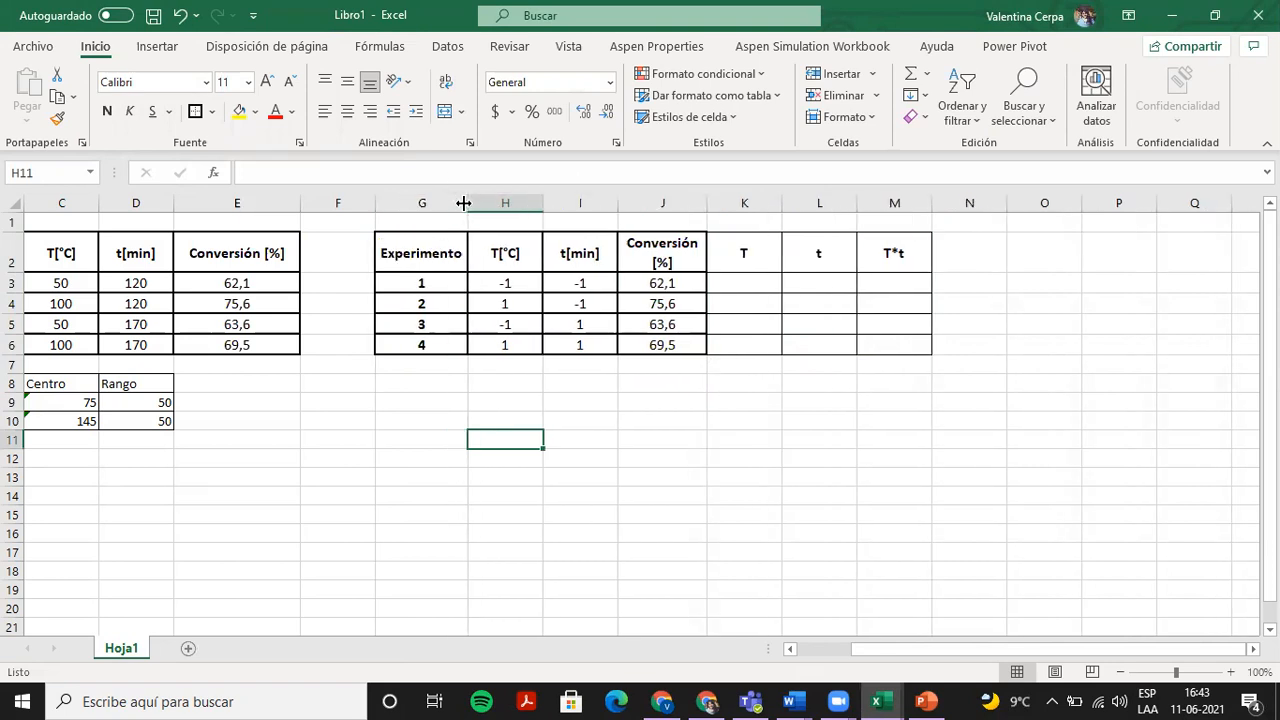
Enter the temperature contrast formula =H3*J3 in K3.
{"action": "left_click", "coordinate": [746, 283]}
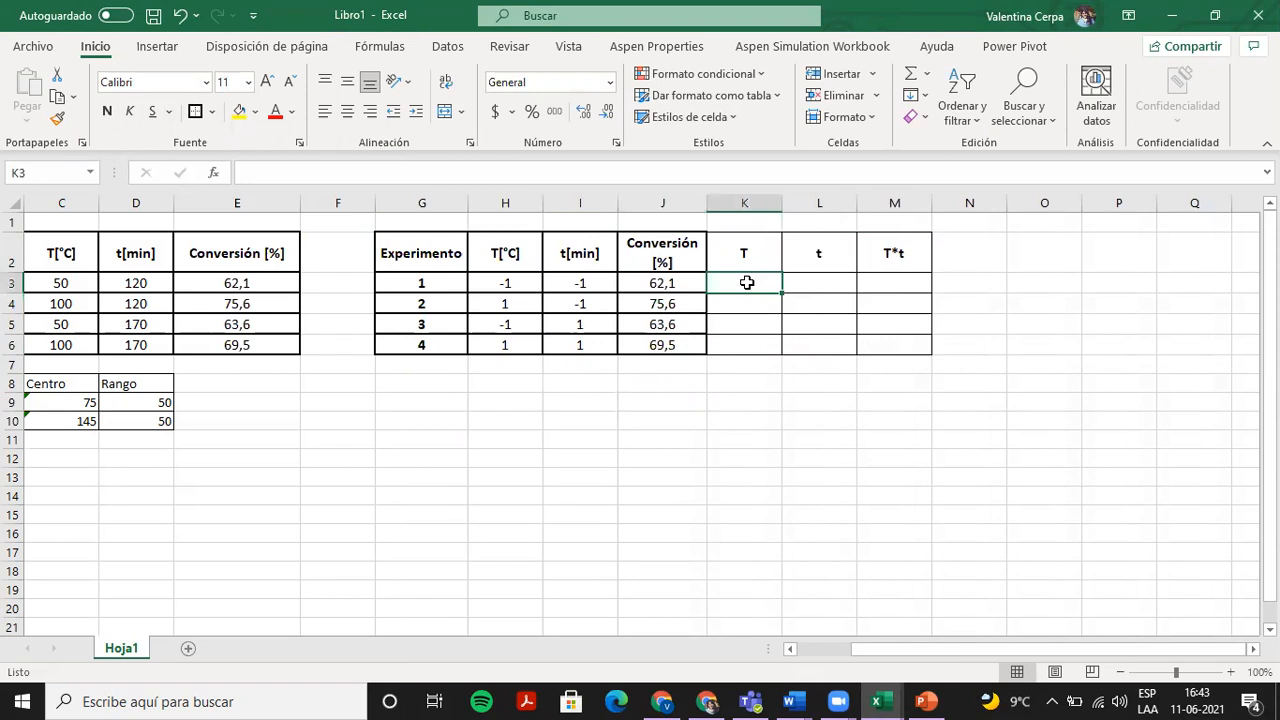
{"action": "type", "text": "="}
{"action": "left_click", "coordinate": [522, 283]}
{"action": "type", "text": "*"}
{"action": "left_click", "coordinate": [657, 285]}
{"action": "key", "text": "Return"}
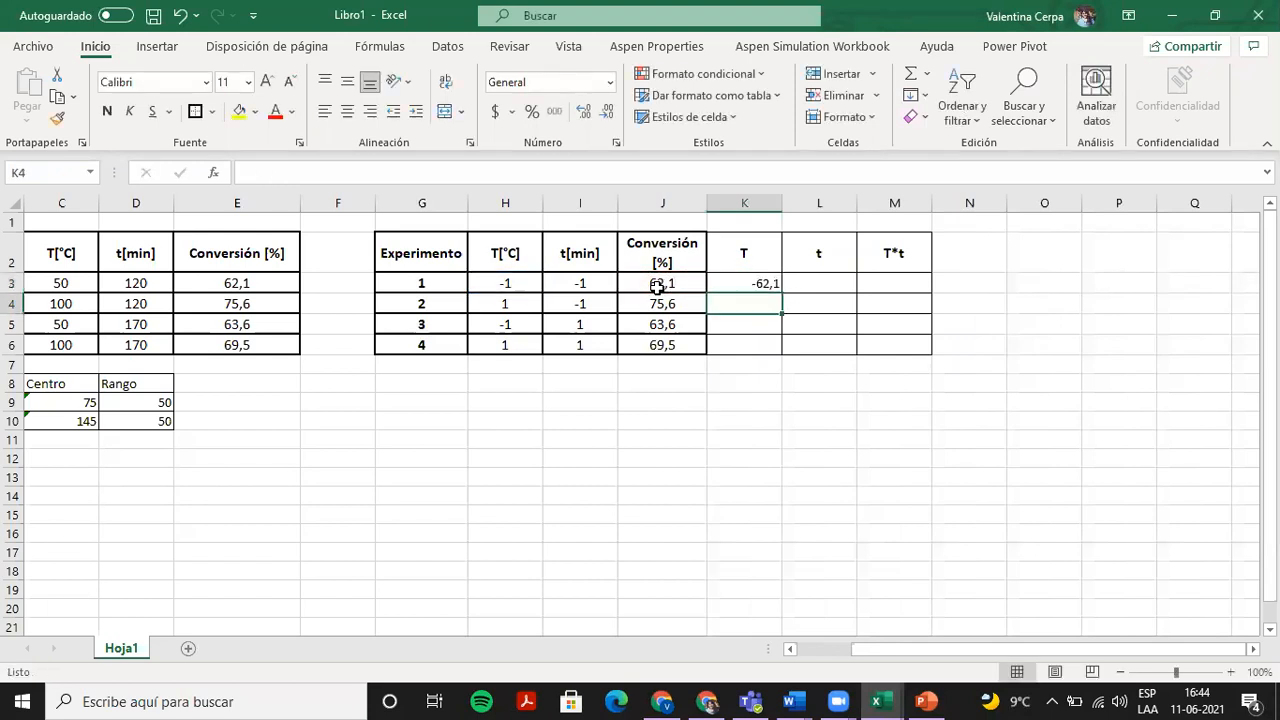
Enter the time contrast formula =I3*J3 in L3.
{"action": "left_click", "coordinate": [745, 283]}
{"action": "left_click", "coordinate": [803, 283]}
{"action": "left_click", "coordinate": [764, 284]}
{"action": "left_click", "coordinate": [808, 283]}
{"action": "type", "text": "="}
{"action": "left_click", "coordinate": [598, 283]}
{"action": "type", "text": "*"}
{"action": "left_click", "coordinate": [637, 283]}
{"action": "key", "text": "Return"}
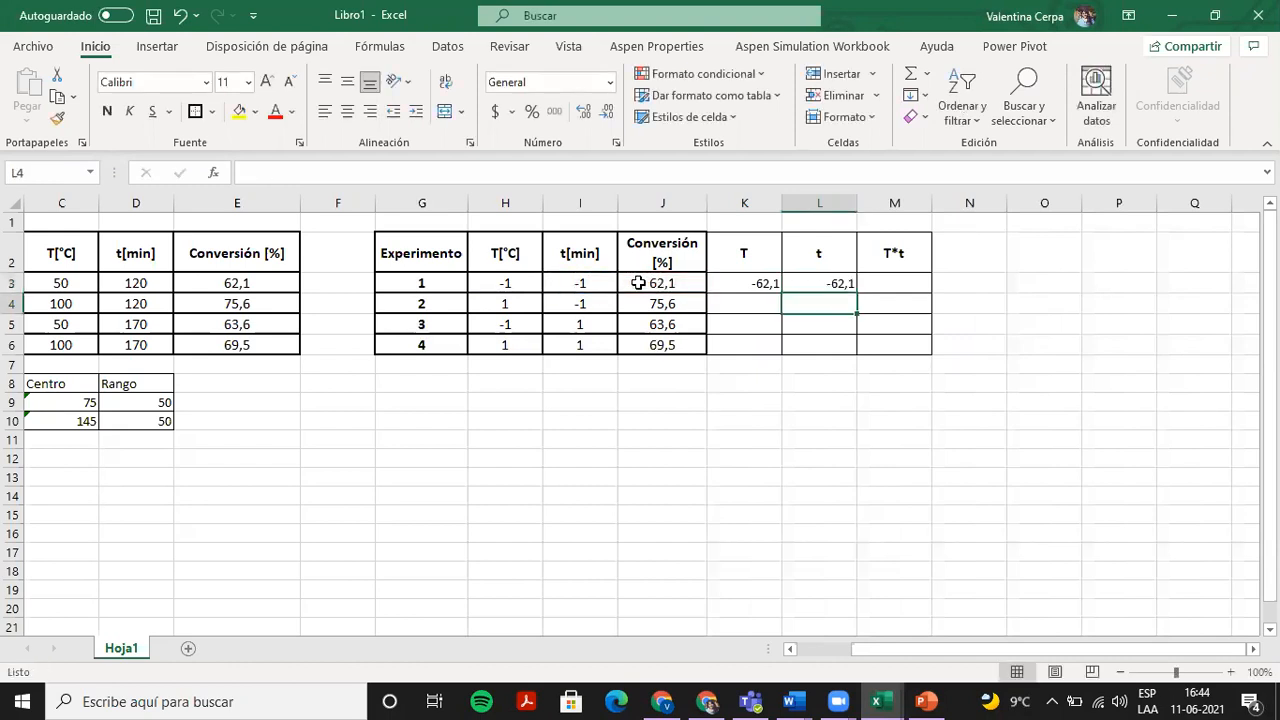
Enter the interaction contrast formula =H3*I3*J3 in M3.
{"action": "left_click", "coordinate": [916, 266]}
{"action": "left_click", "coordinate": [916, 280]}
{"action": "type", "text": "="}
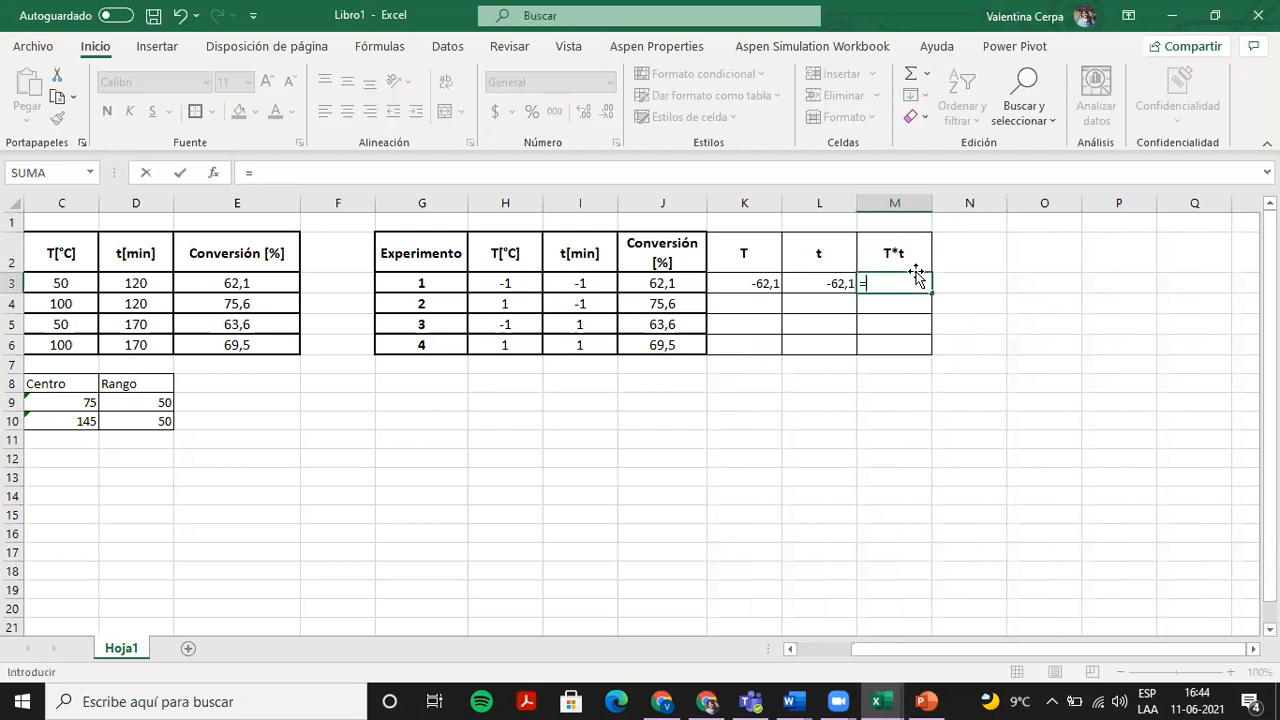
{"action": "left_click", "coordinate": [519, 284]}
{"action": "type", "text": "*"}
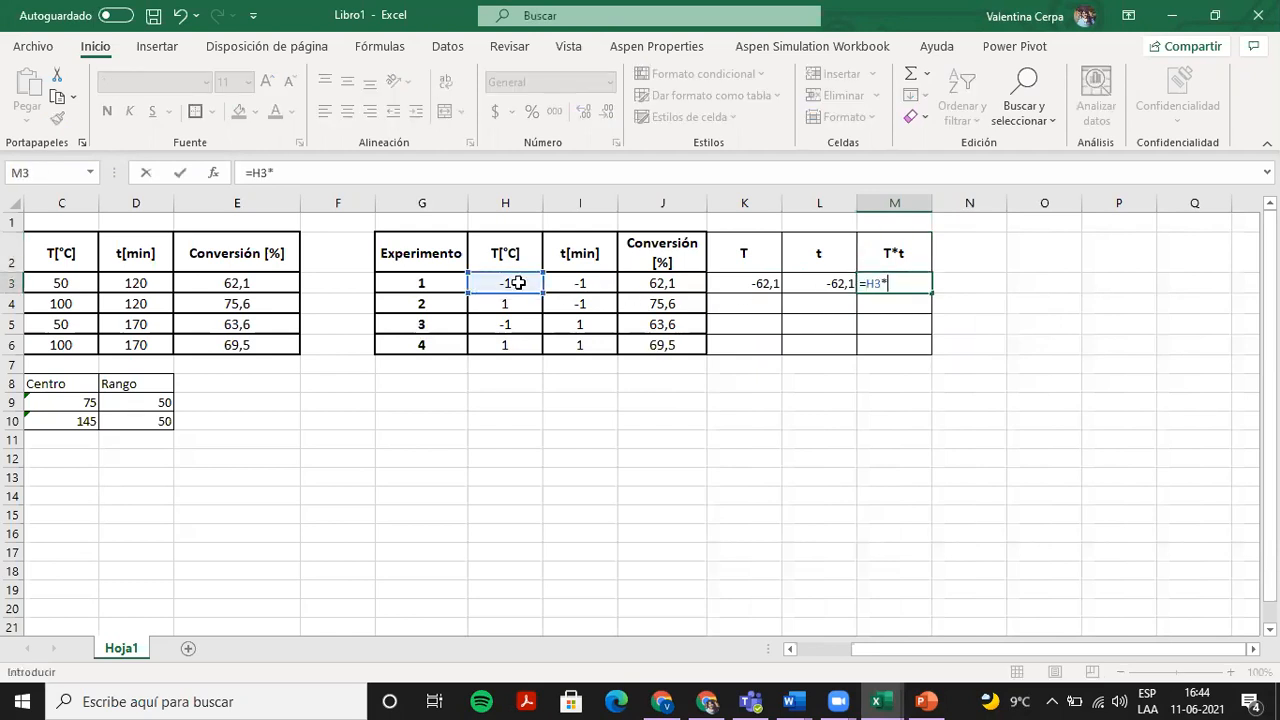
{"action": "left_click", "coordinate": [567, 284]}
{"action": "type", "text": "*"}
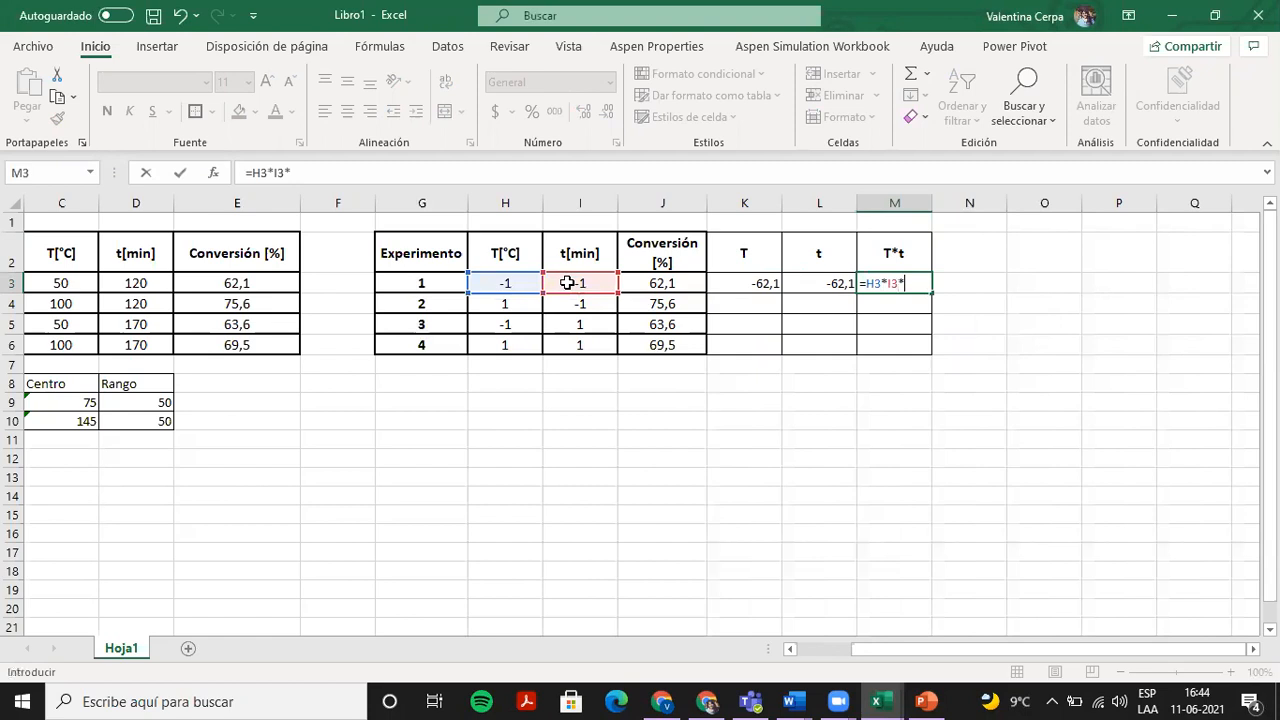
{"action": "left_click", "coordinate": [651, 282]}
{"action": "key", "text": "Return"}
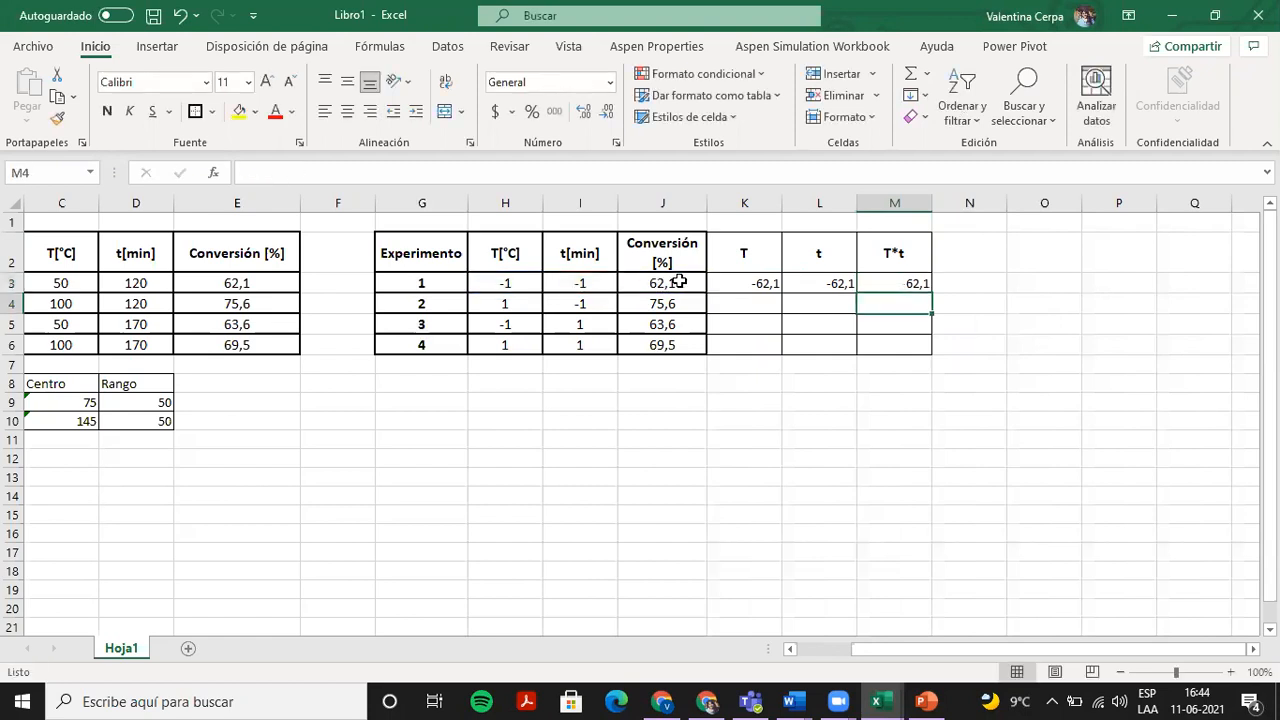
Fill the T, t and T*t contrast formulas in K3, L3 and M3 down to row 6.
{"action": "left_click", "coordinate": [722, 280]}
{"action": "left_click_drag", "start_coordinate": [784, 293], "coordinate": [781, 348]}
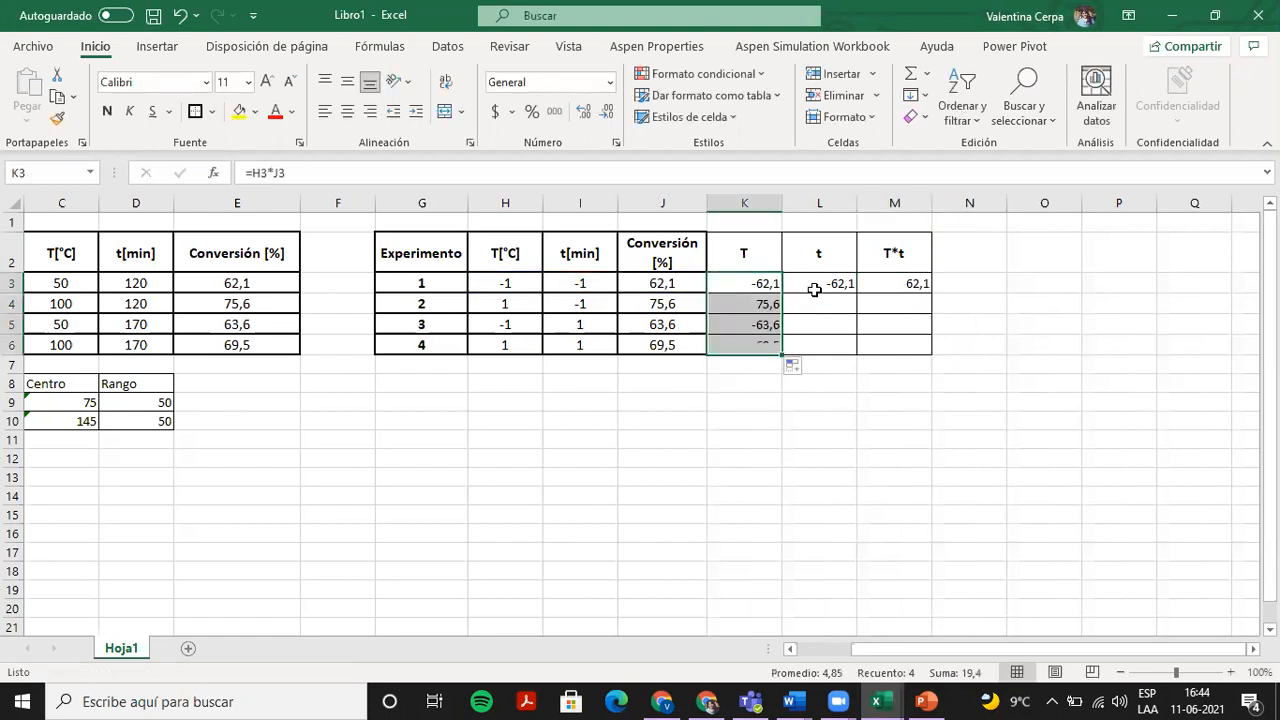
{"action": "left_click", "coordinate": [820, 286]}
{"action": "left_click_drag", "start_coordinate": [857, 293], "coordinate": [860, 352]}
{"action": "left_click", "coordinate": [890, 300]}
{"action": "left_click", "coordinate": [904, 282]}
{"action": "left_click_drag", "start_coordinate": [931, 296], "coordinate": [929, 354]}
Label I7 as Suma and total the conversion column in J7 with =SUMA(J3:J6).
{"action": "left_click", "coordinate": [660, 364]}
{"action": "left_click", "coordinate": [577, 365]}
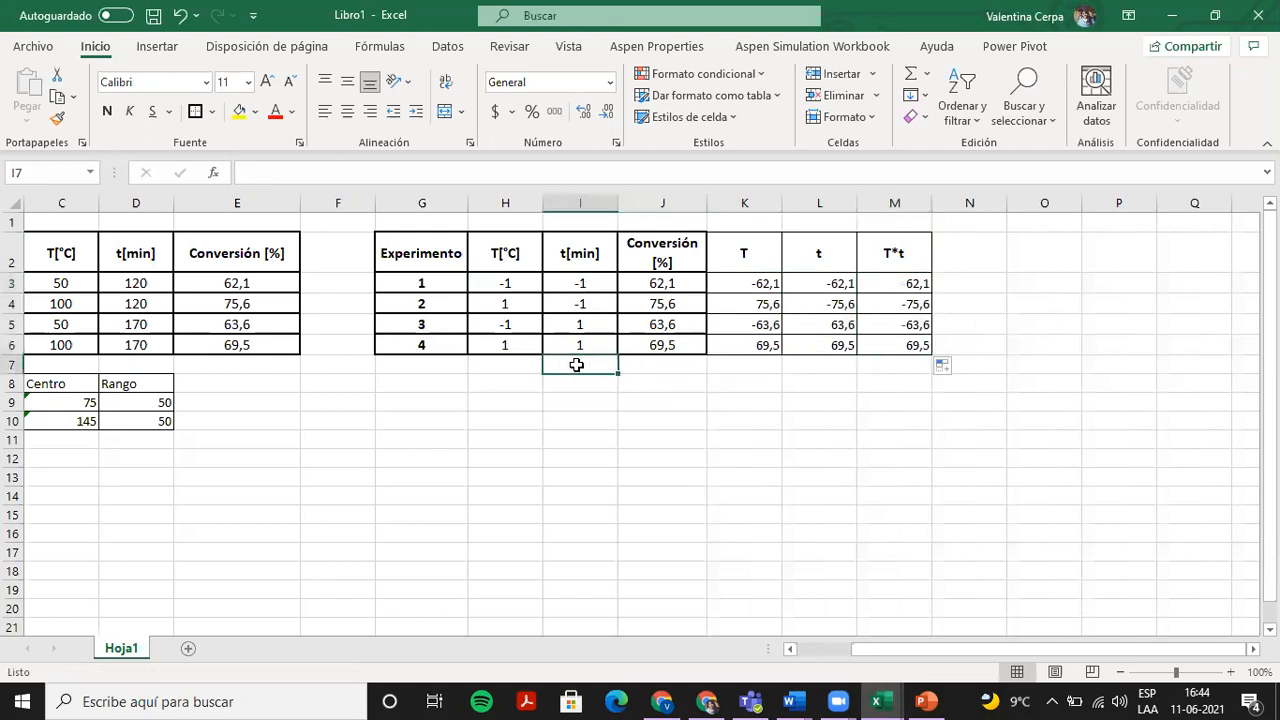
{"action": "type", "text": "Suma"}
{"action": "key", "text": "Return"}
{"action": "key", "text": "Right"}
{"action": "key", "text": "Up"}
{"action": "type", "text": "=suma("}
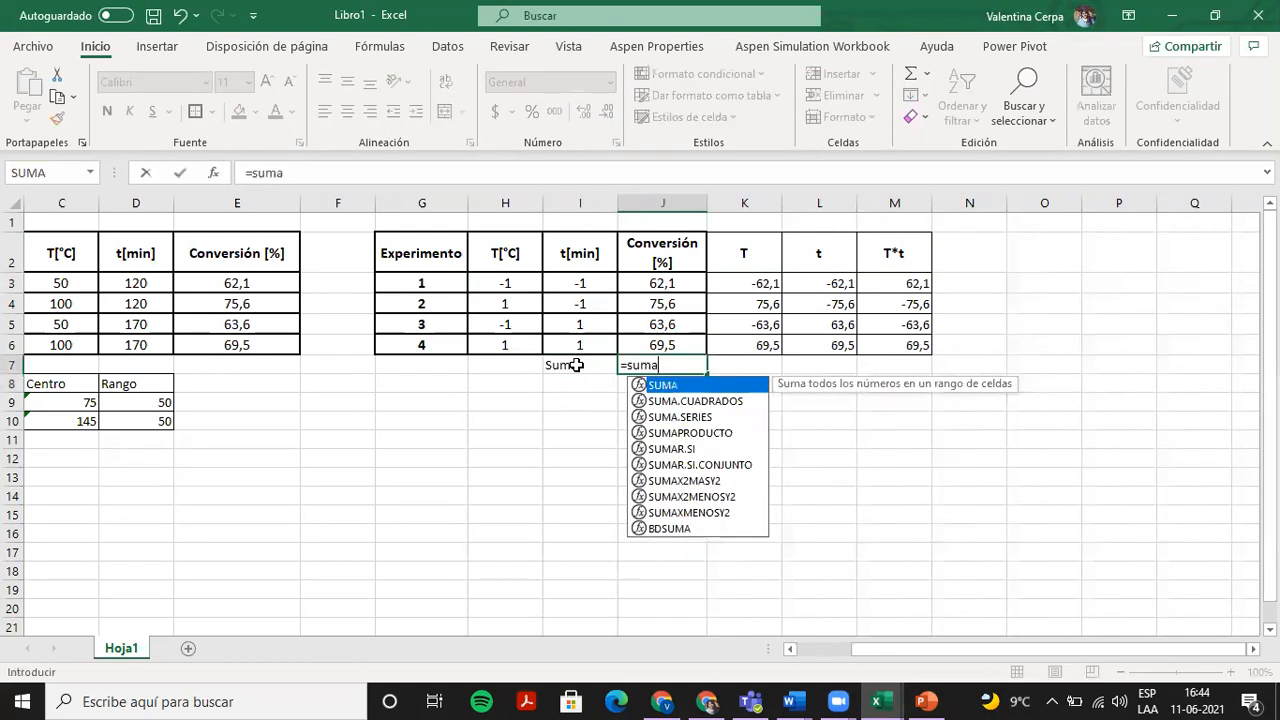
{"action": "left_click_drag", "start_coordinate": [664, 330], "coordinate": [664, 348]}
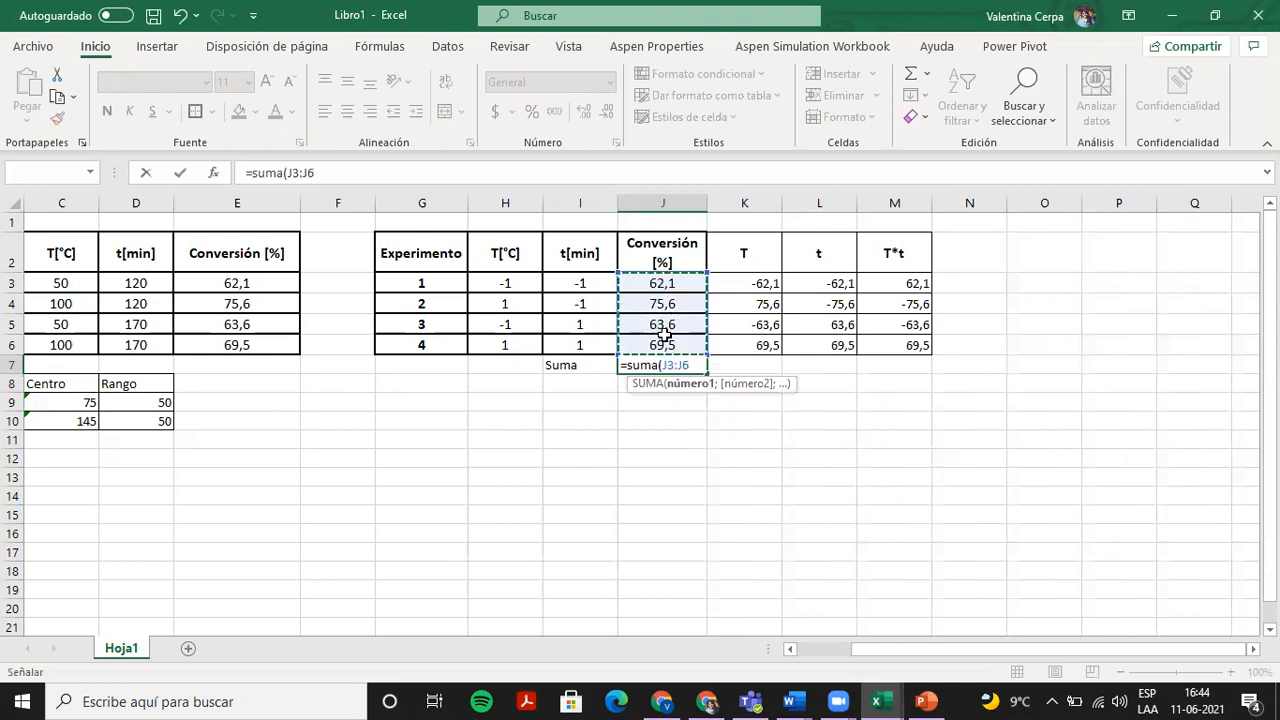
{"action": "key", "text": "Return"}
Fill the J7 sum formula across to M7 to total the three contrast columns.
{"action": "left_click", "coordinate": [676, 364]}
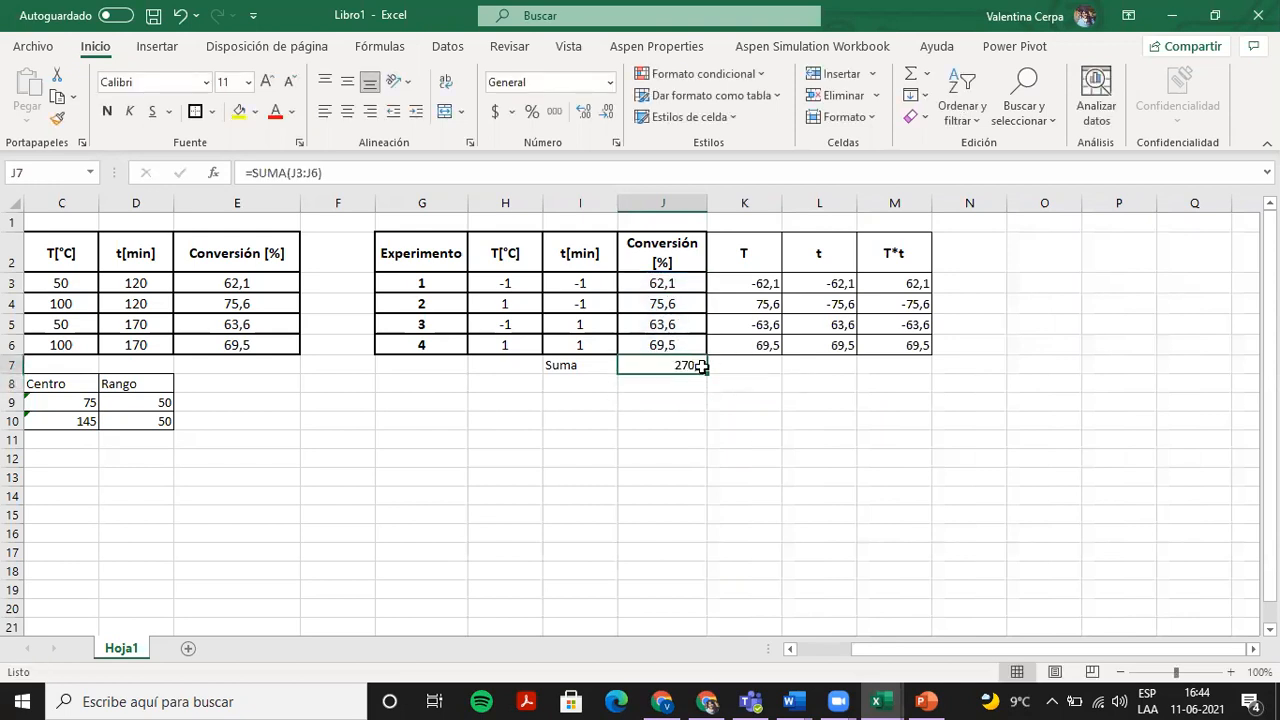
{"action": "left_click_drag", "start_coordinate": [706, 373], "coordinate": [917, 380]}
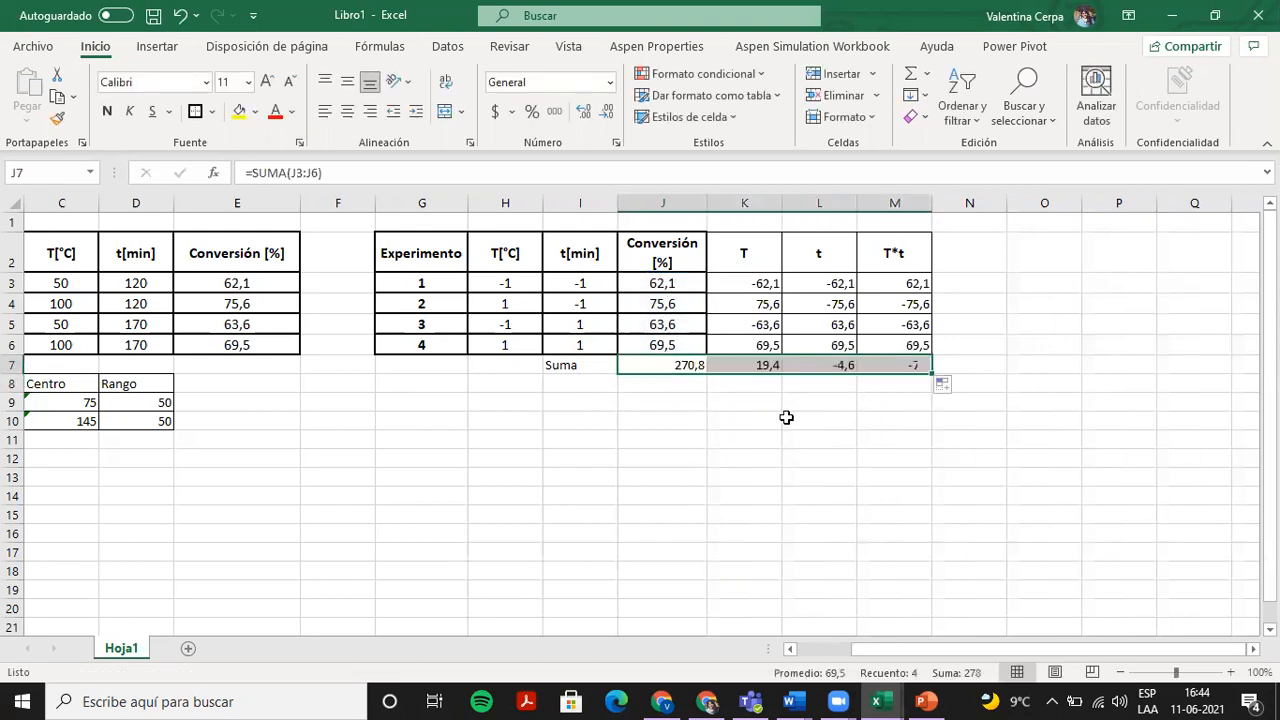
{"action": "left_click", "coordinate": [786, 420]}
Centre the contents of the Suma row, I7:M7, horizontally.
{"action": "left_click_drag", "start_coordinate": [580, 365], "coordinate": [905, 365]}
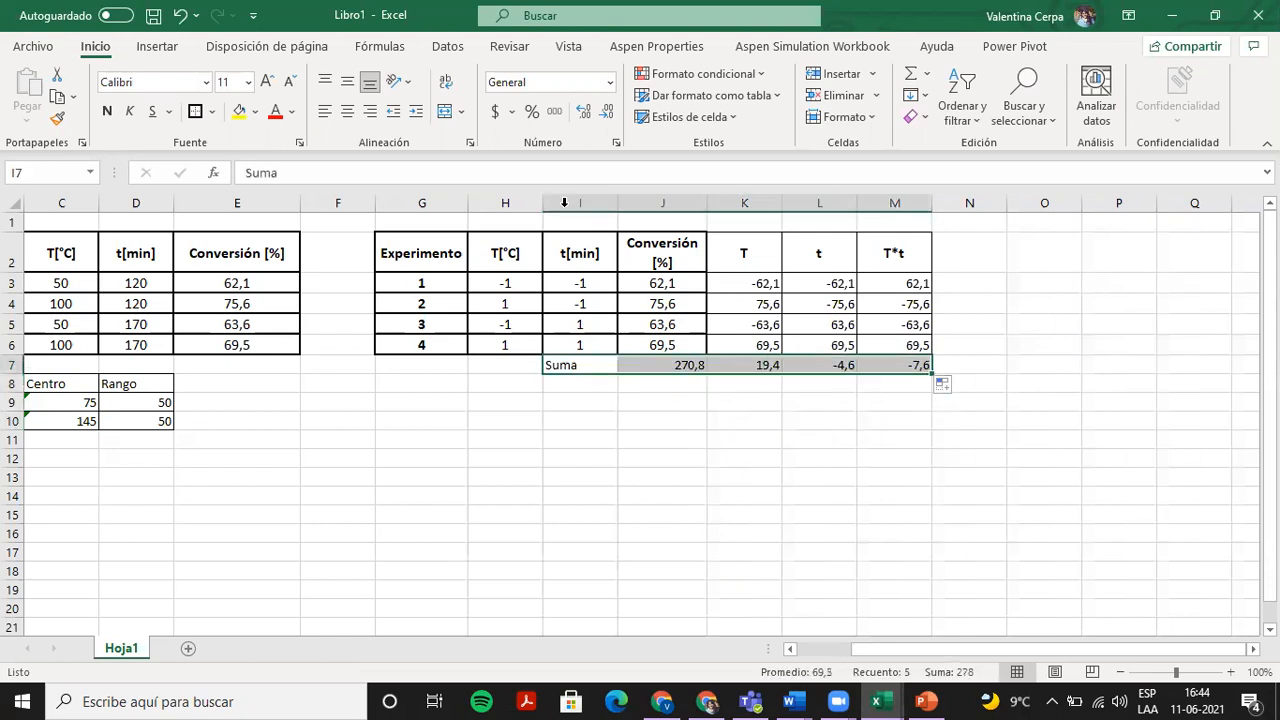
{"action": "left_click", "coordinate": [347, 111]}
{"action": "left_click", "coordinate": [621, 418]}
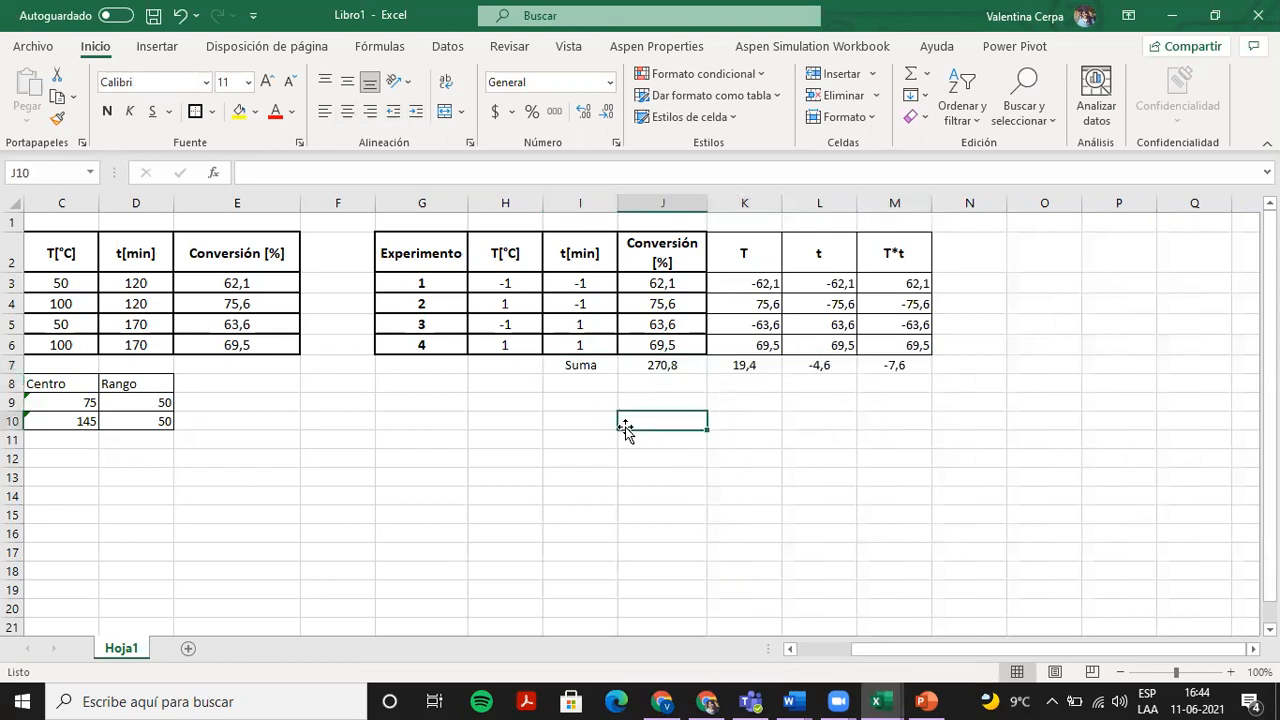
Switch to the PowerPoint presentation and examine the effects formula on slide 9, including the B0 case and its Ij numerator.
{"action": "left_click", "coordinate": [925, 701]}
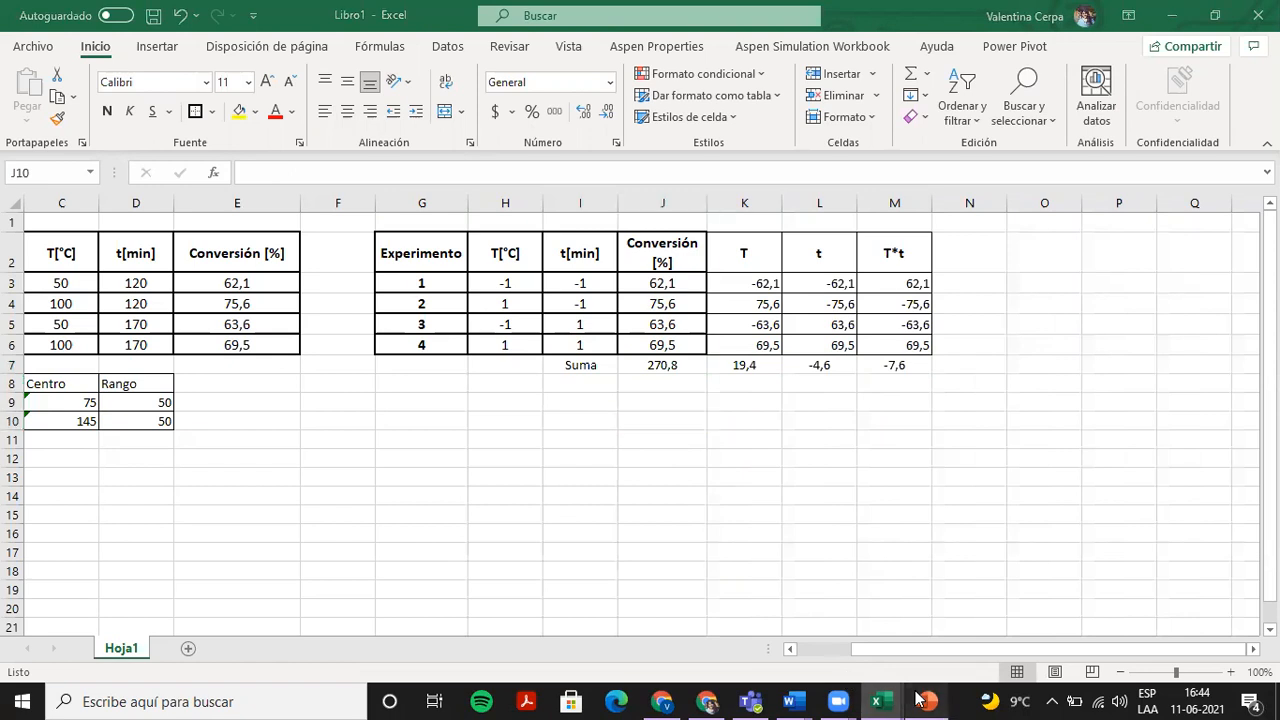
{"action": "left_click", "coordinate": [547, 480]}
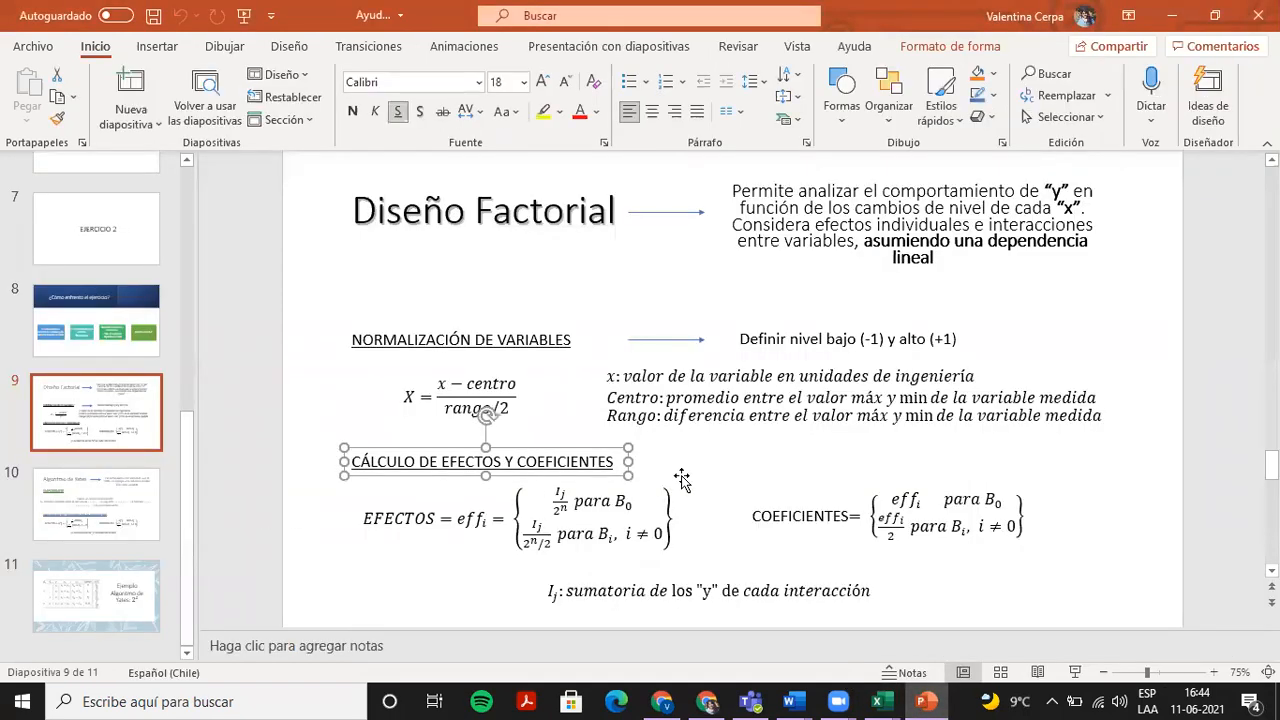
{"action": "left_click", "coordinate": [684, 479]}
{"action": "left_click", "coordinate": [690, 458]}
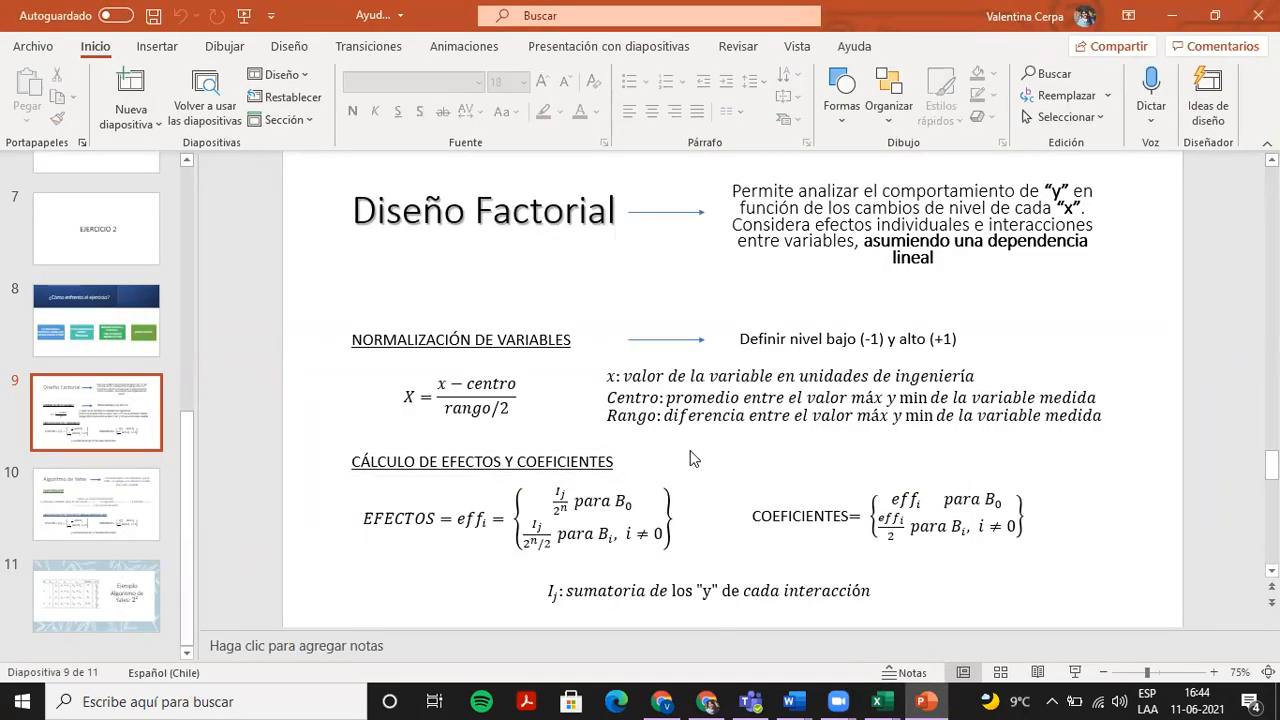
{"action": "left_click_drag", "start_coordinate": [637, 503], "coordinate": [575, 503]}
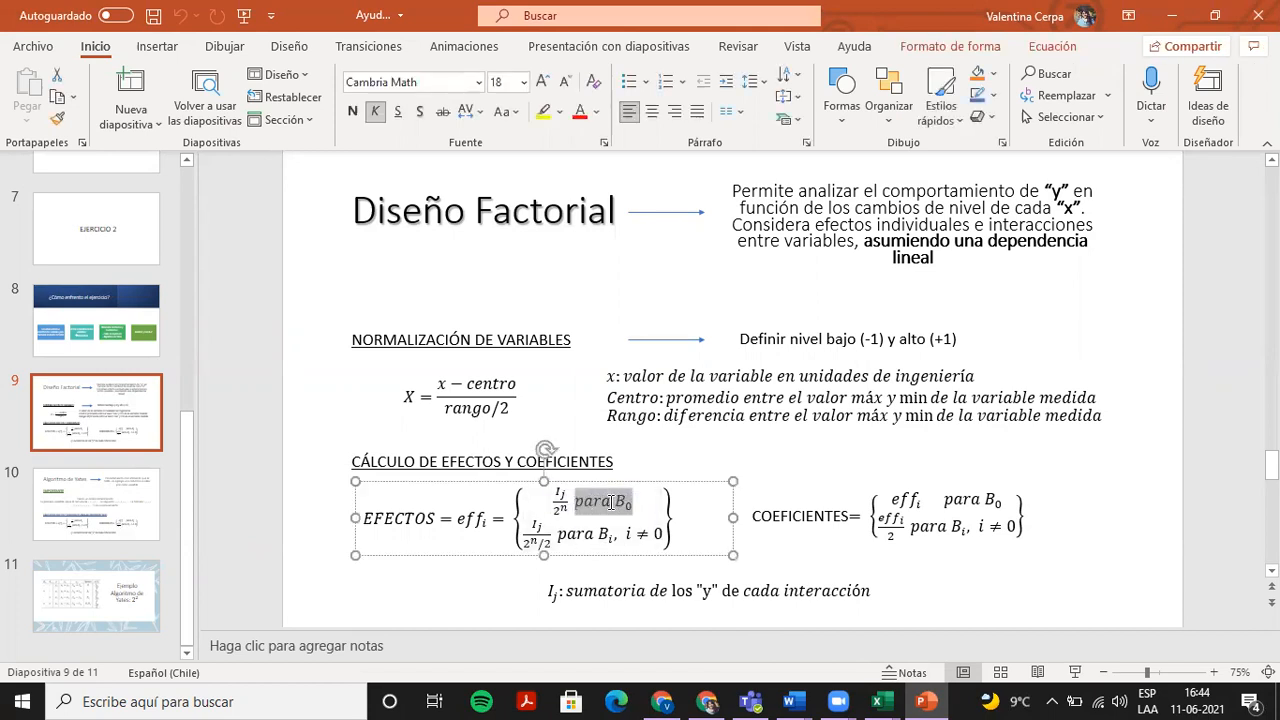
{"action": "left_click", "coordinate": [760, 567]}
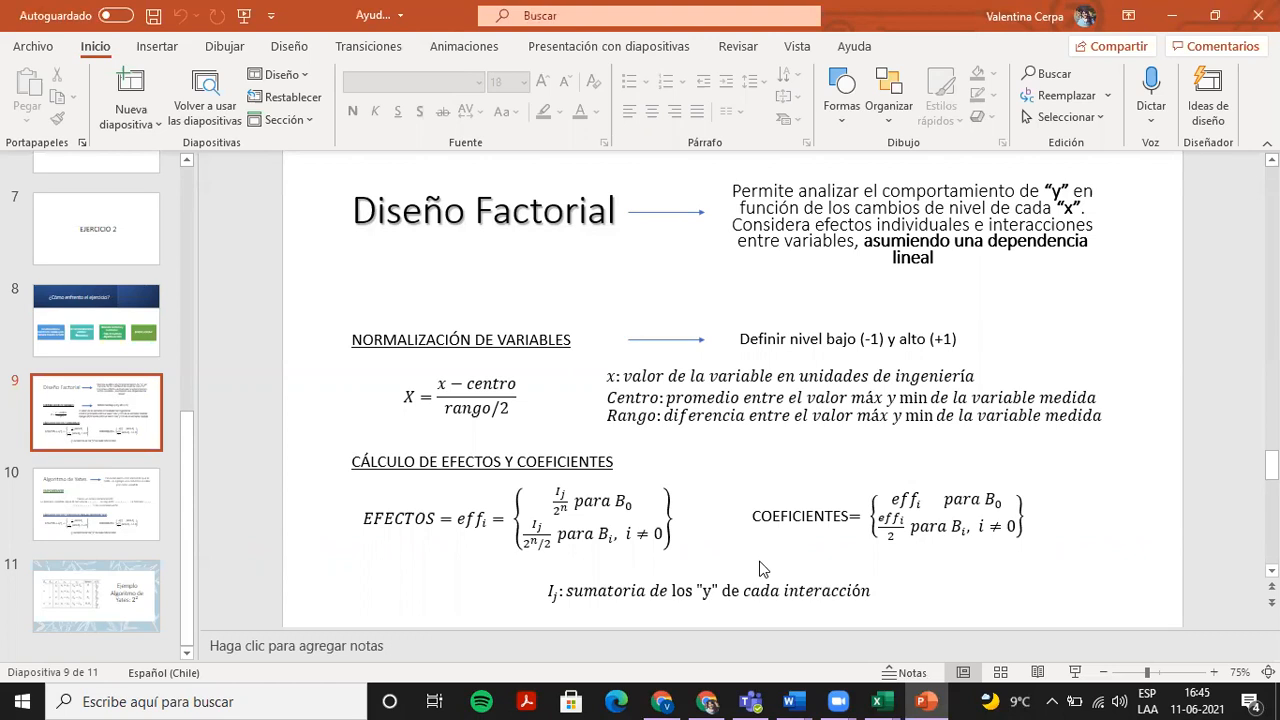
{"action": "left_click_drag", "start_coordinate": [633, 505], "coordinate": [606, 503]}
{"action": "left_click", "coordinate": [632, 508]}
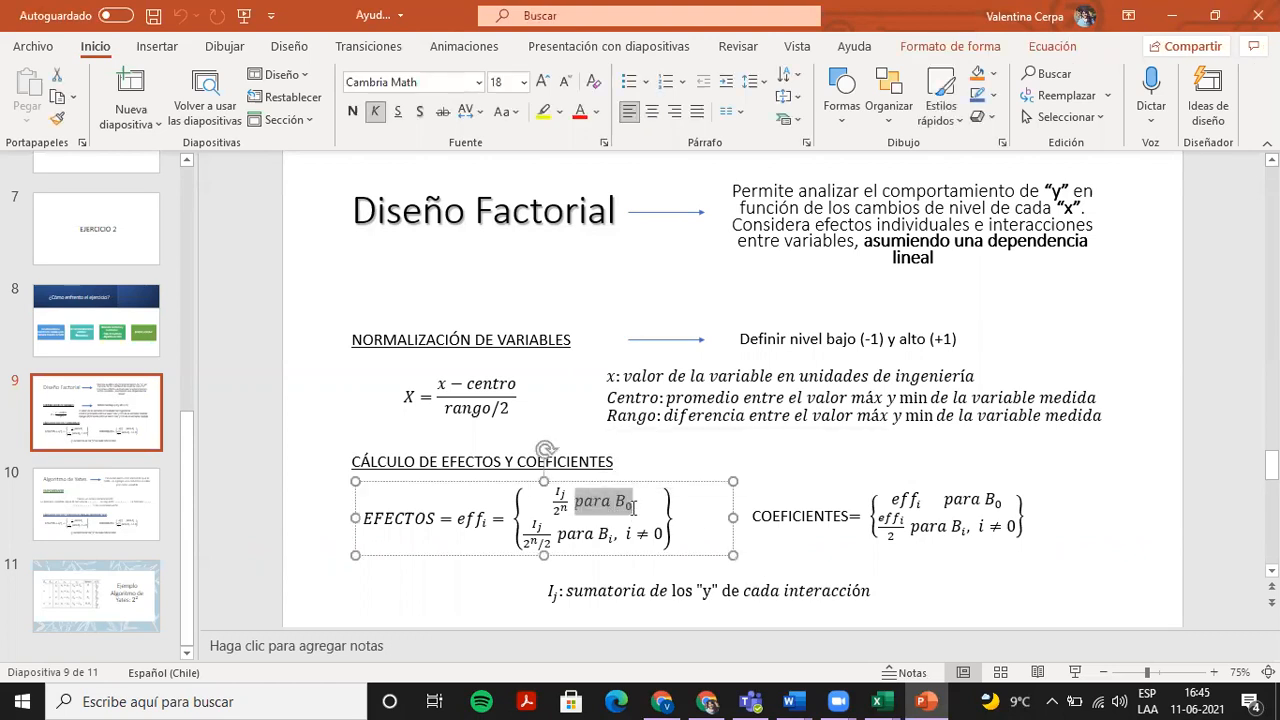
{"action": "left_click", "coordinate": [557, 490]}
{"action": "left_click_drag", "start_coordinate": [557, 490], "coordinate": [571, 491]}
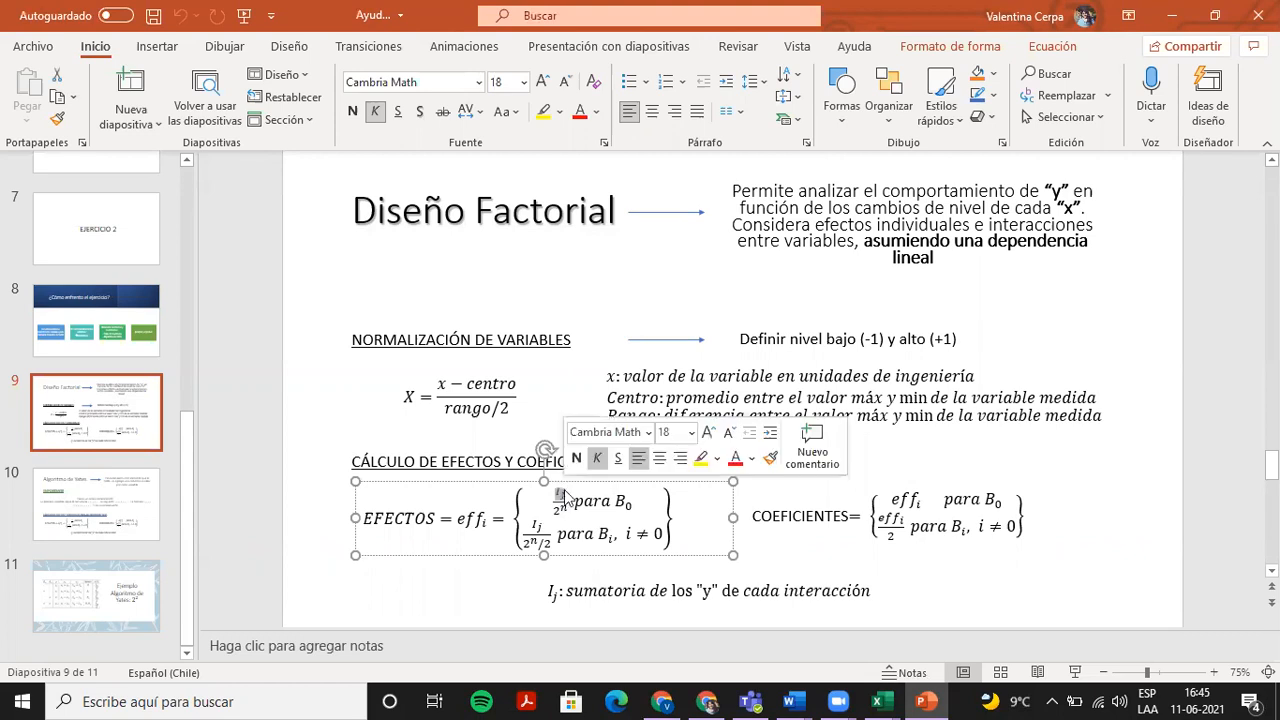
{"action": "left_click", "coordinate": [571, 491]}
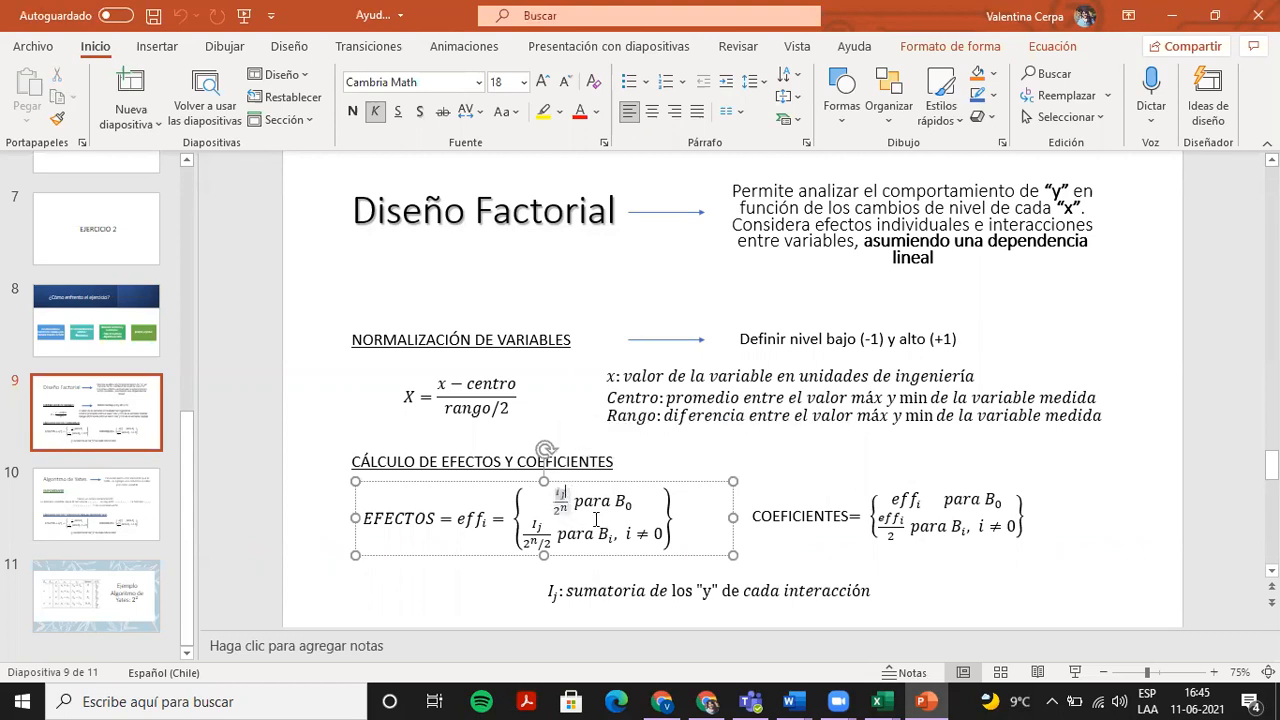
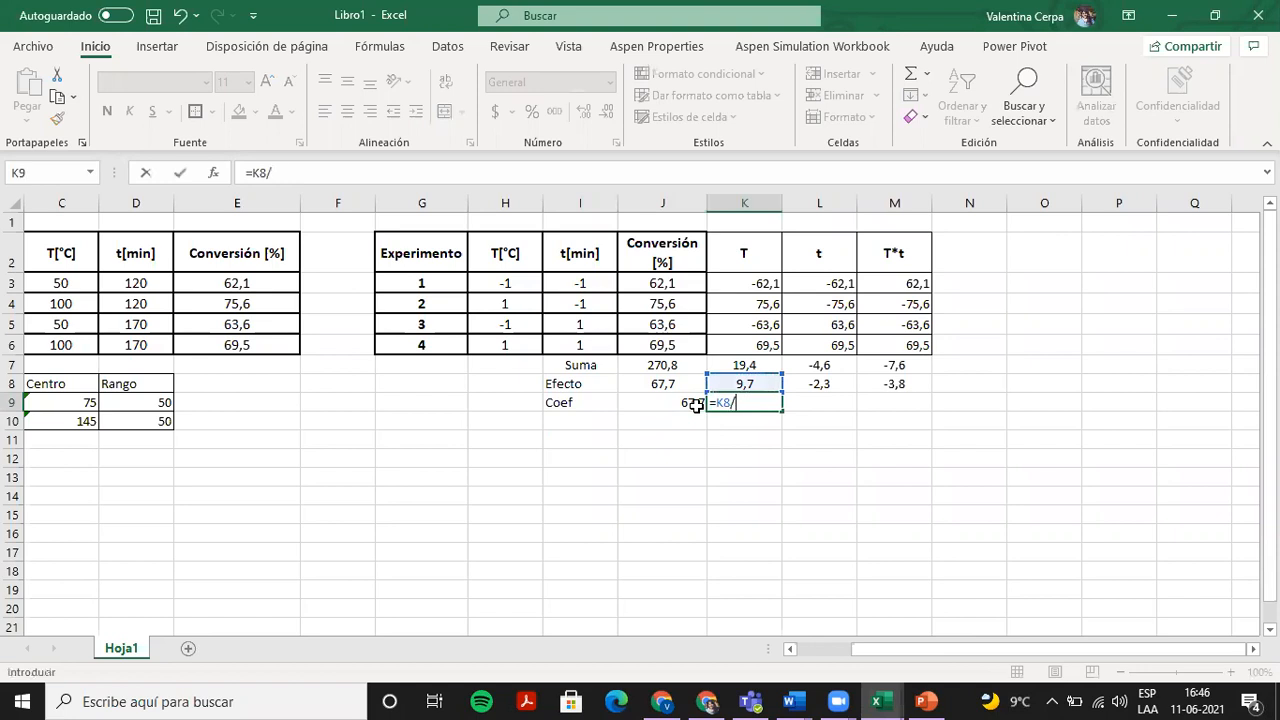
Fill the K9 coefficient formula =K8/2 across to M9 and centre the contents of the Coef row, I9:M9.
{"action": "left_click", "coordinate": [750, 403]}
{"action": "left_click_drag", "start_coordinate": [783, 410], "coordinate": [903, 397]}
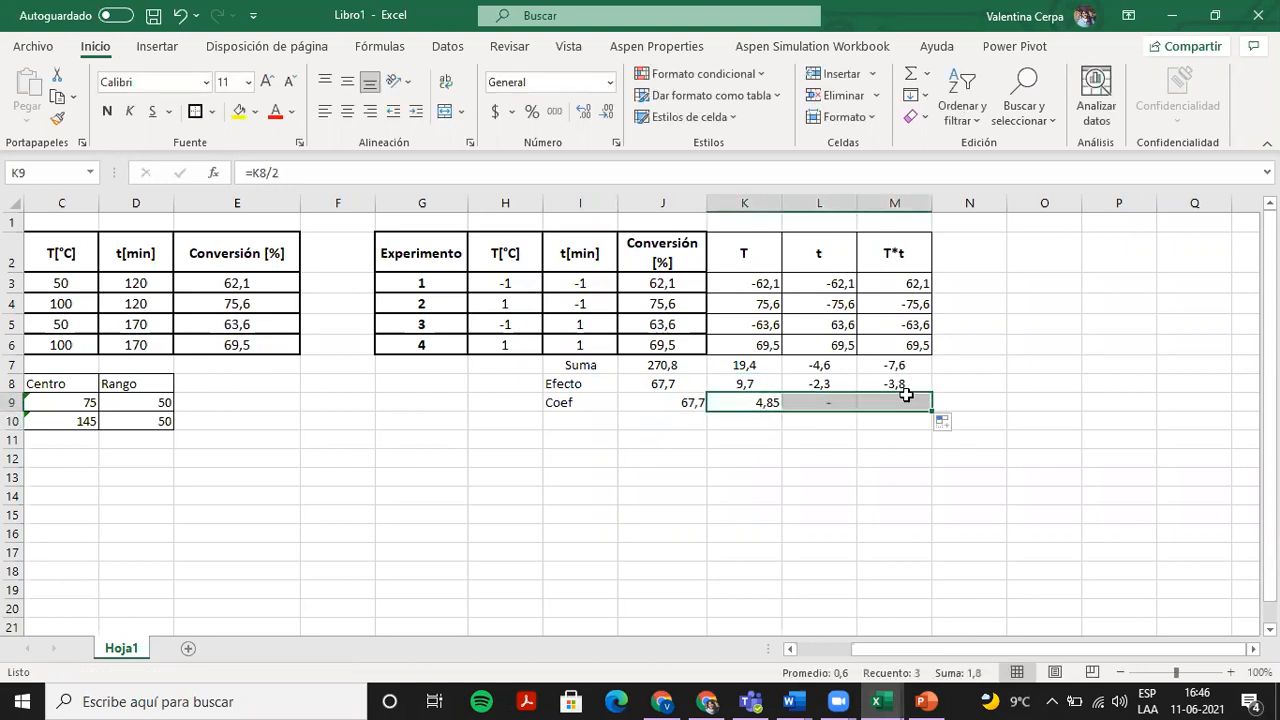
{"action": "left_click_drag", "start_coordinate": [555, 400], "coordinate": [868, 397]}
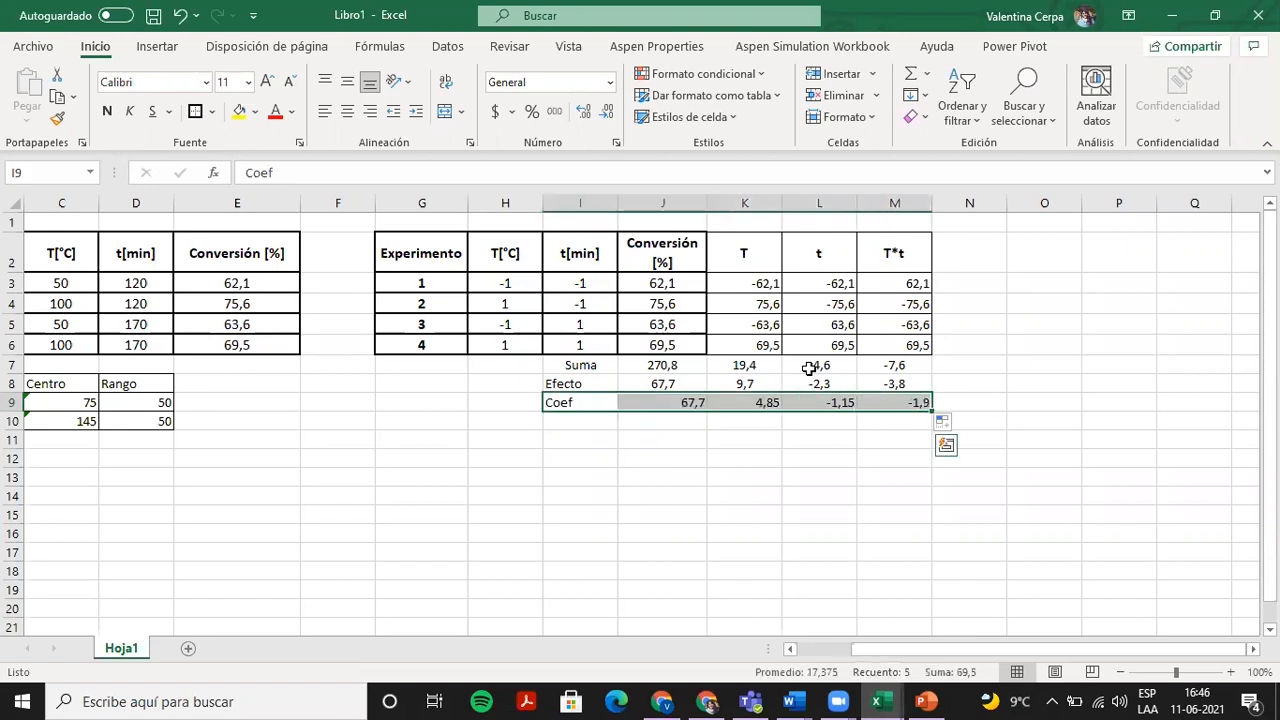
{"action": "left_click", "coordinate": [347, 111]}
{"action": "left_click", "coordinate": [590, 506]}
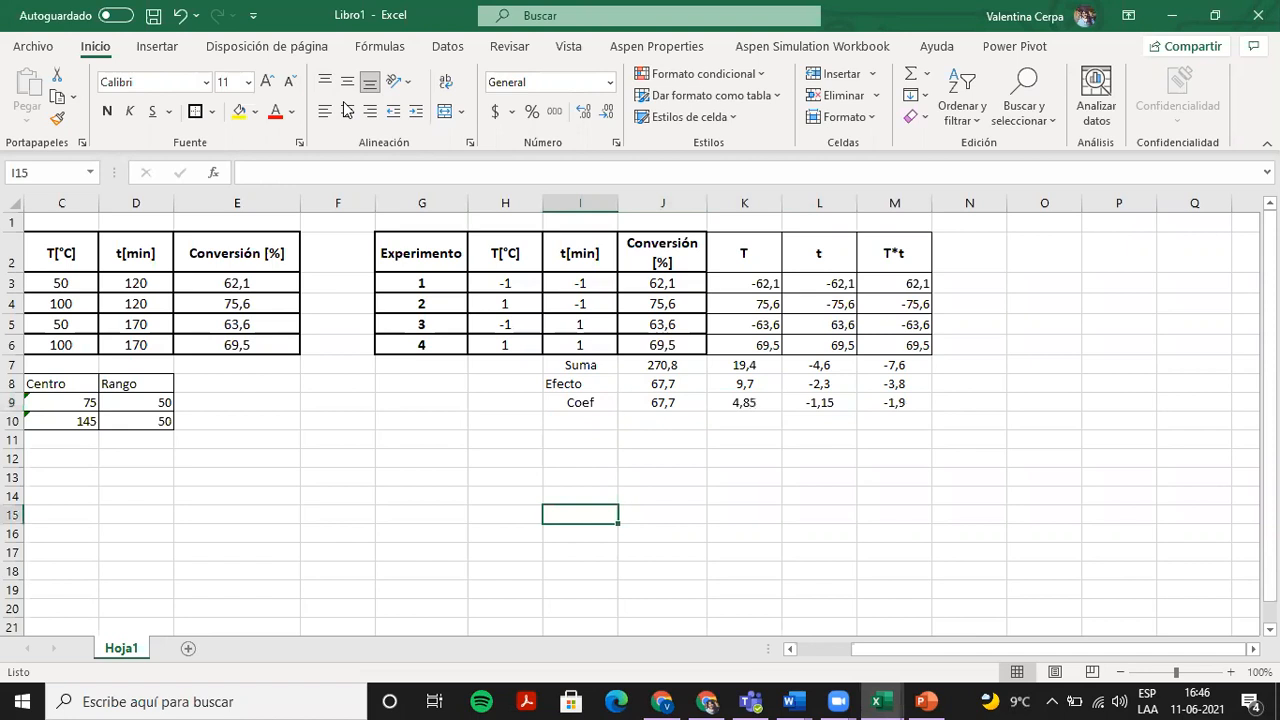
Insert a new equation box and place it below the coefficient row, around rows 12 and 13.
{"action": "left_click", "coordinate": [157, 46]}
{"action": "left_click", "coordinate": [1127, 100]}
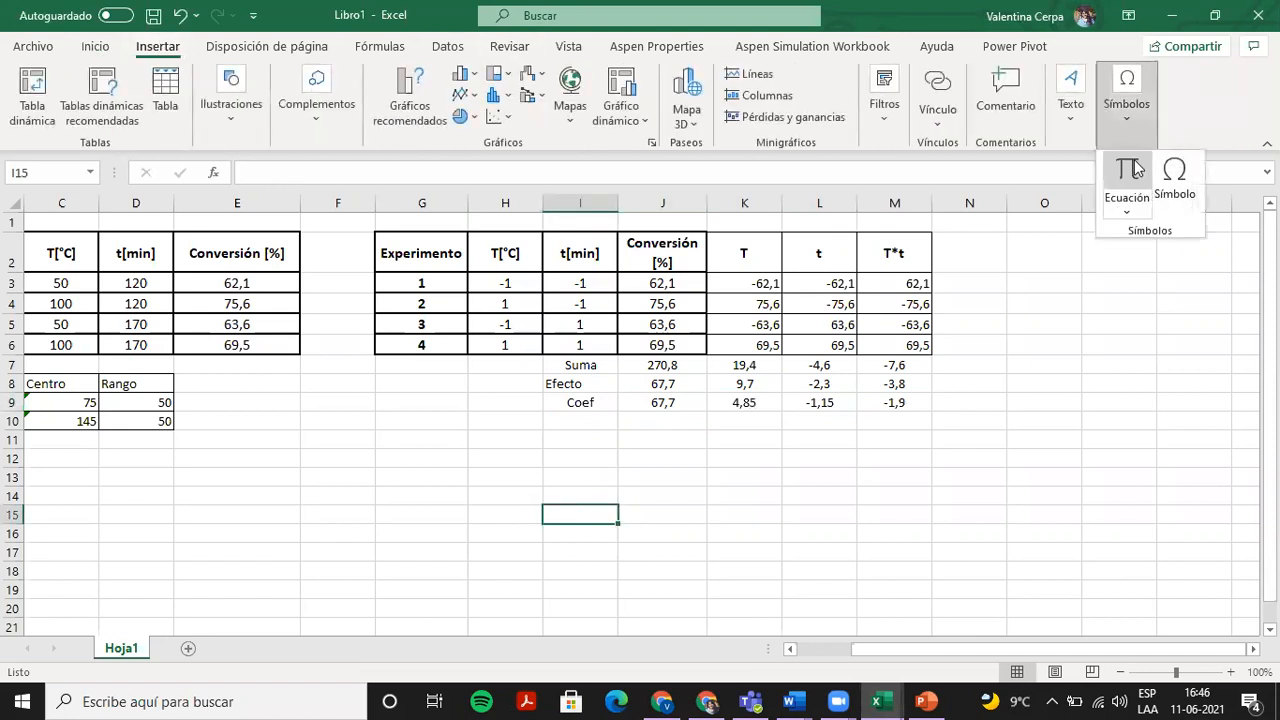
{"action": "left_click", "coordinate": [1128, 172]}
{"action": "left_click_drag", "start_coordinate": [721, 378], "coordinate": [706, 464]}
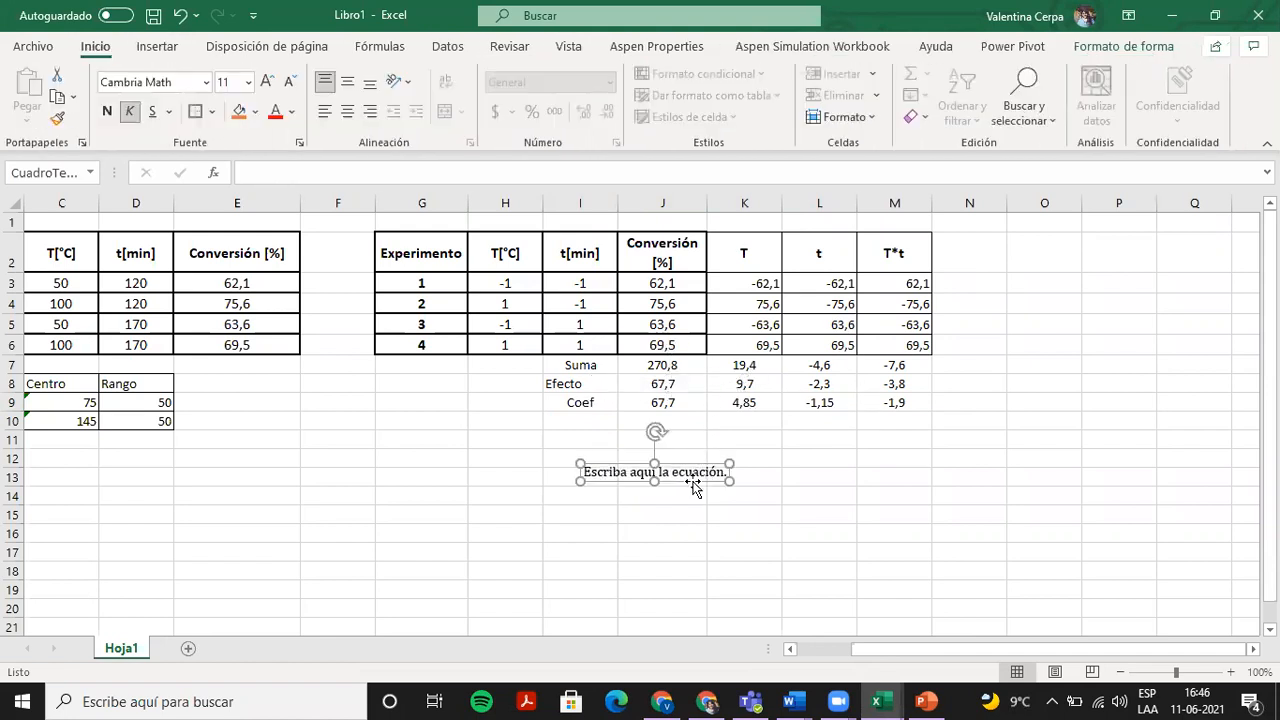
{"action": "left_click", "coordinate": [695, 472]}
Write the model's intercept and main-effect terms in the equation: y' = 67,7 + 4,85·T − 1,15·t.
{"action": "type", "text": "y"}
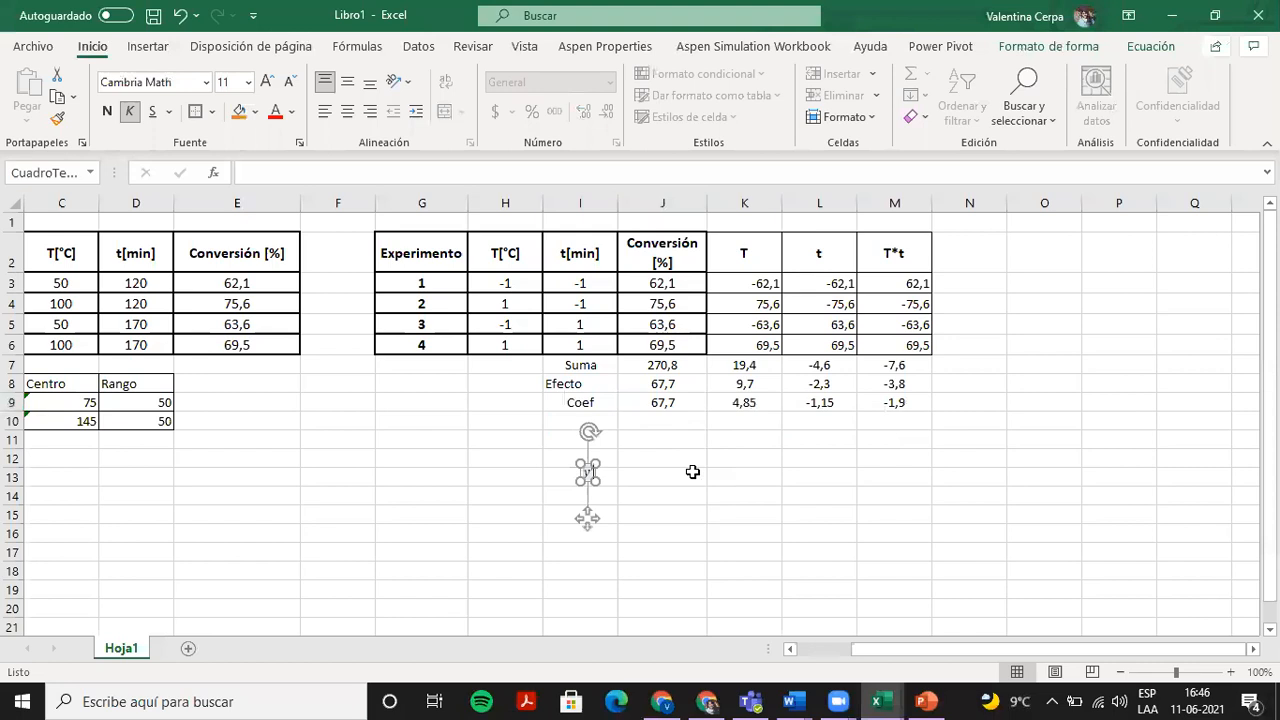
{"action": "type", "text": "="}
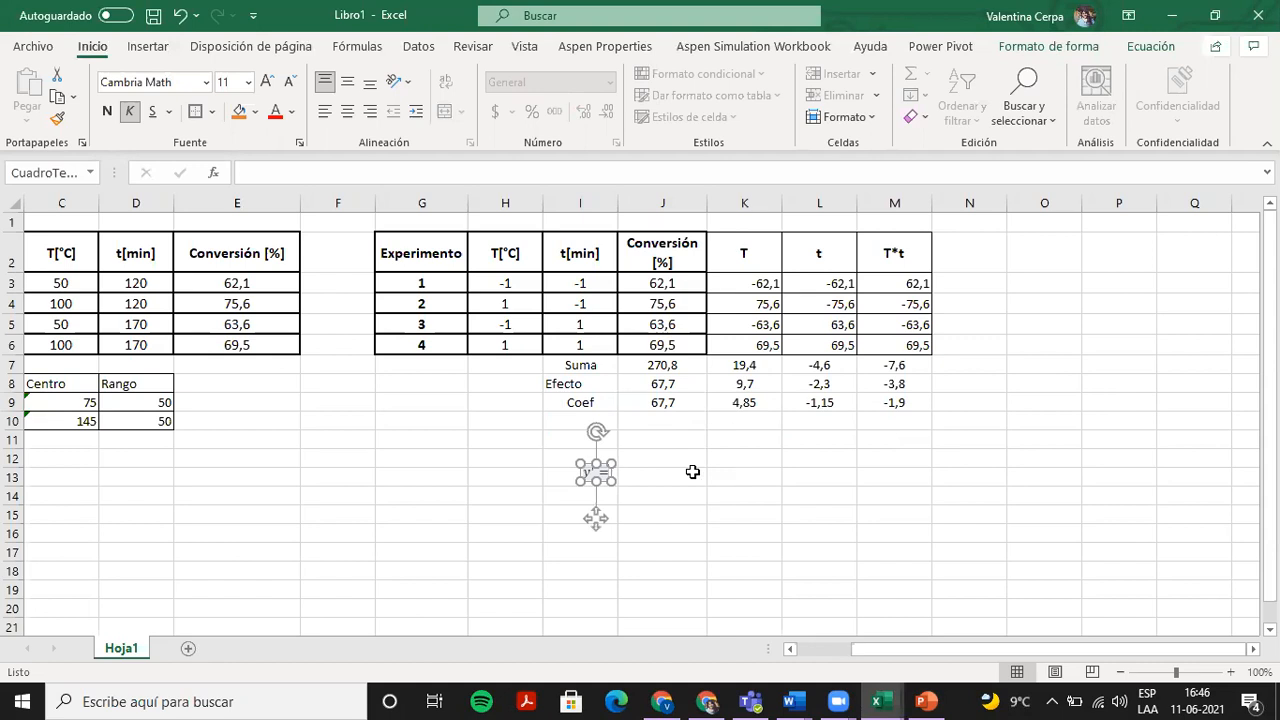
{"action": "type", "text": "67,7"}
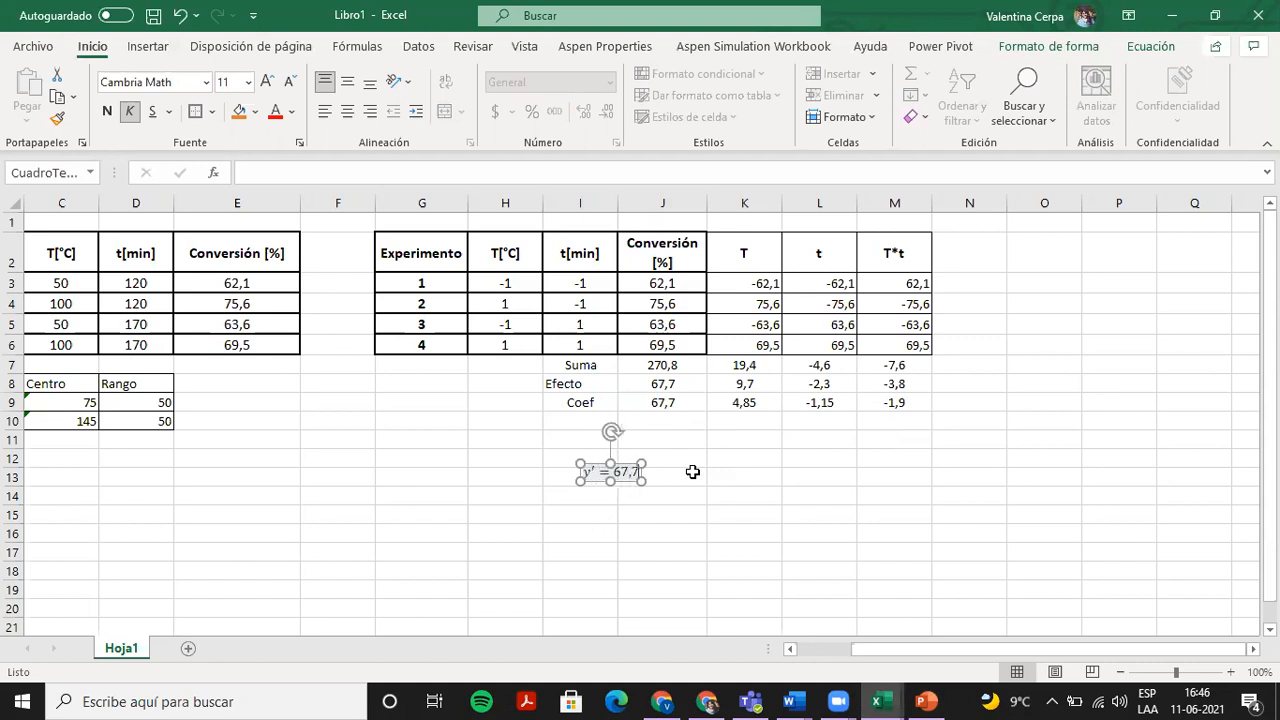
{"action": "type", "text": "+4,85"}
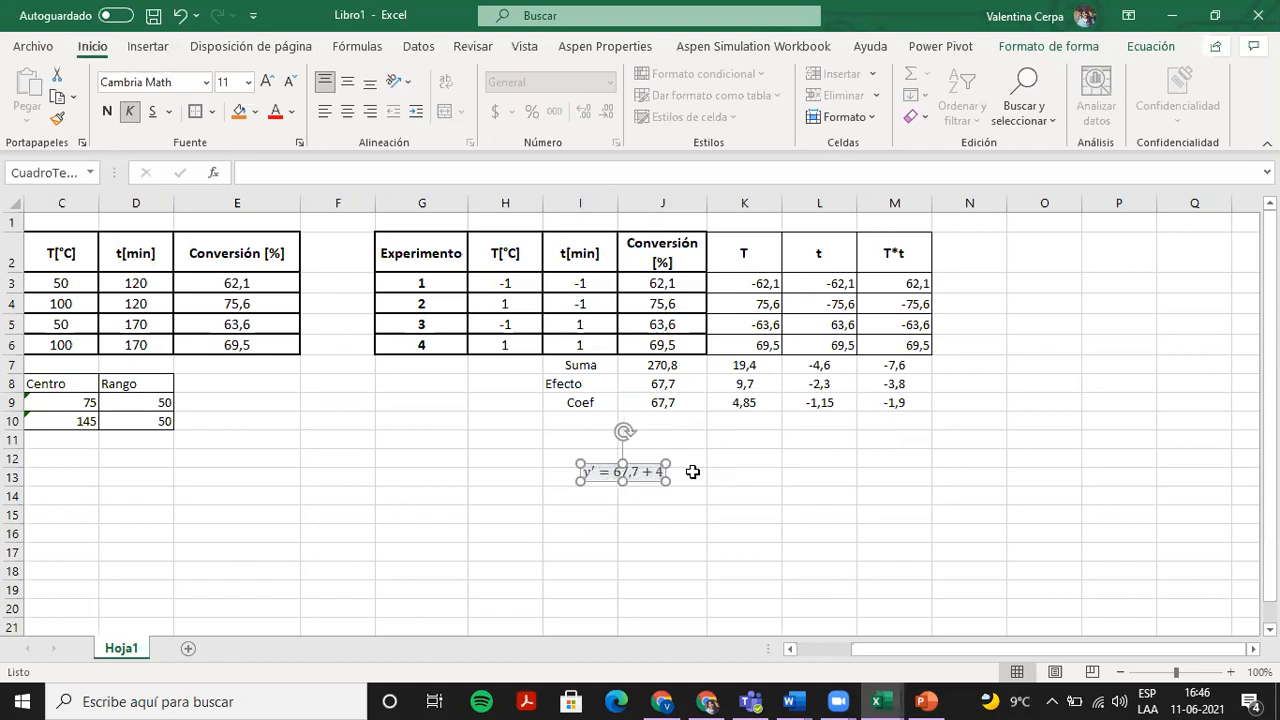
{"action": "type", "text": "\\"}
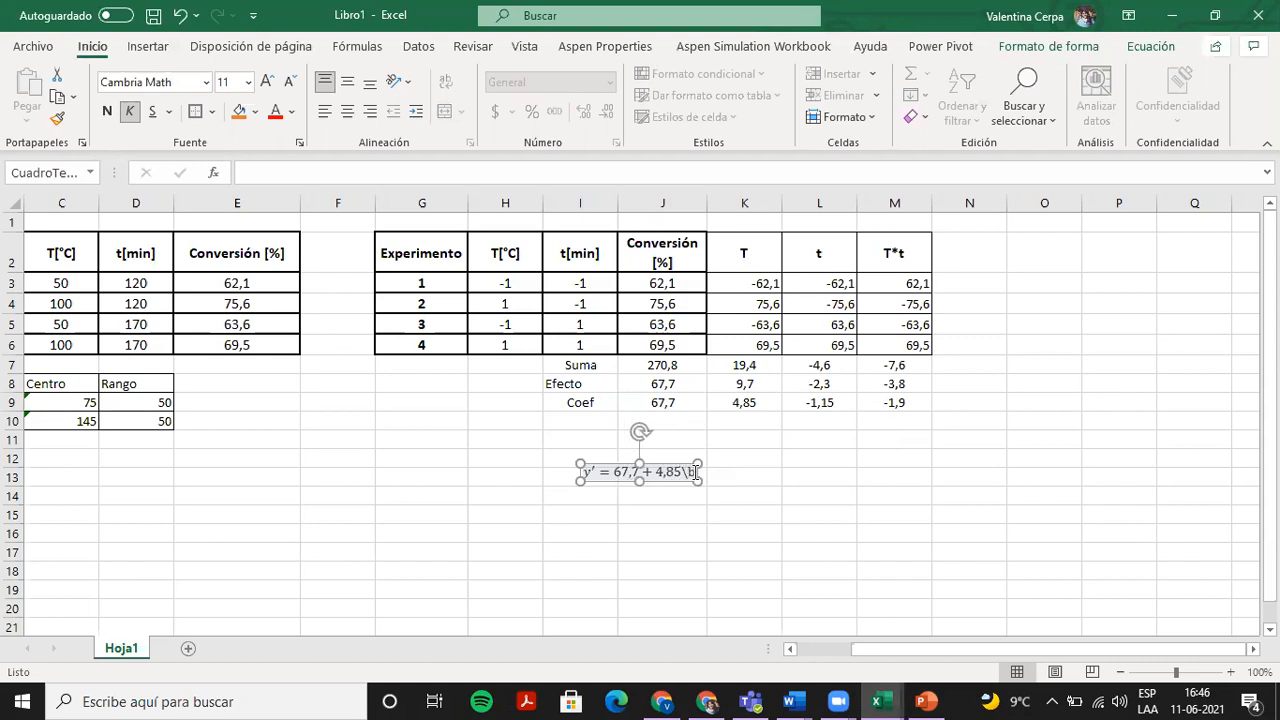
{"action": "type", "text": "cdot T+"}
{"action": "key", "text": "BackSpace"}
{"action": "type", "text": "-1"}
{"action": "type", "text": ",15"}
{"action": "type", "text": "\\cdot t"}
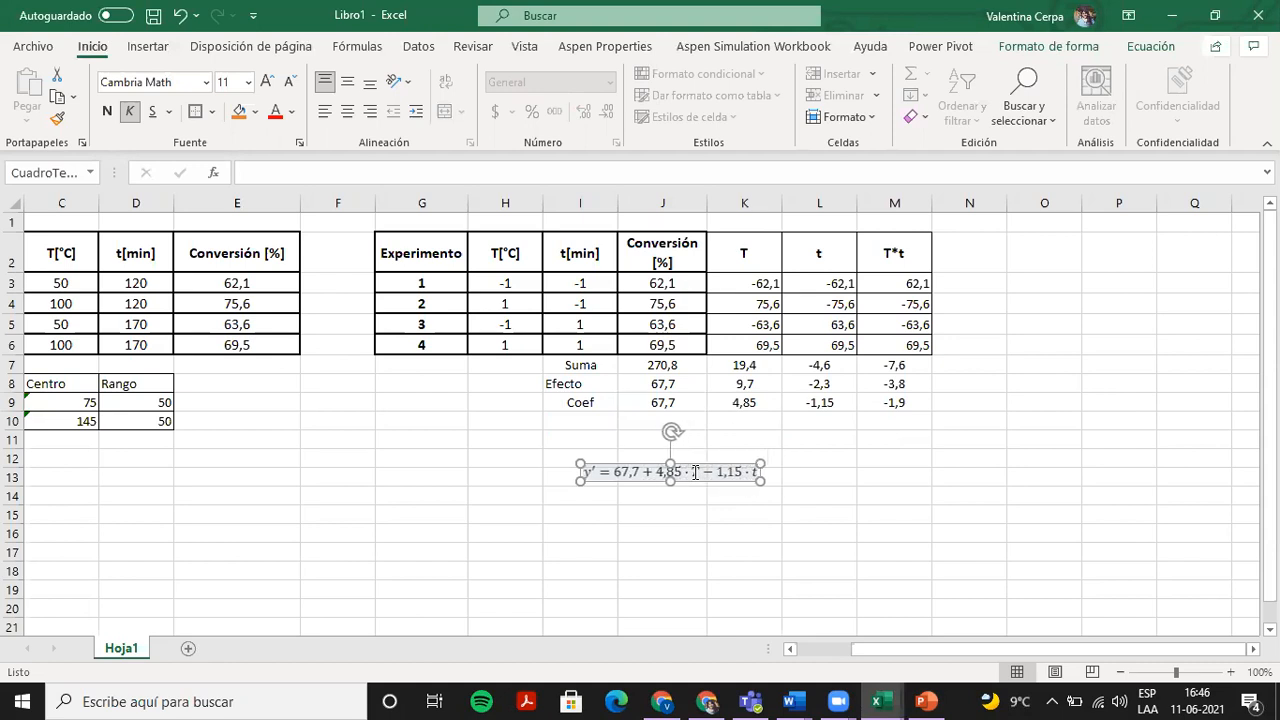
Append the interaction term − 1,9·T·t to the end of the equation.
{"action": "type", "text": "-1,9"}
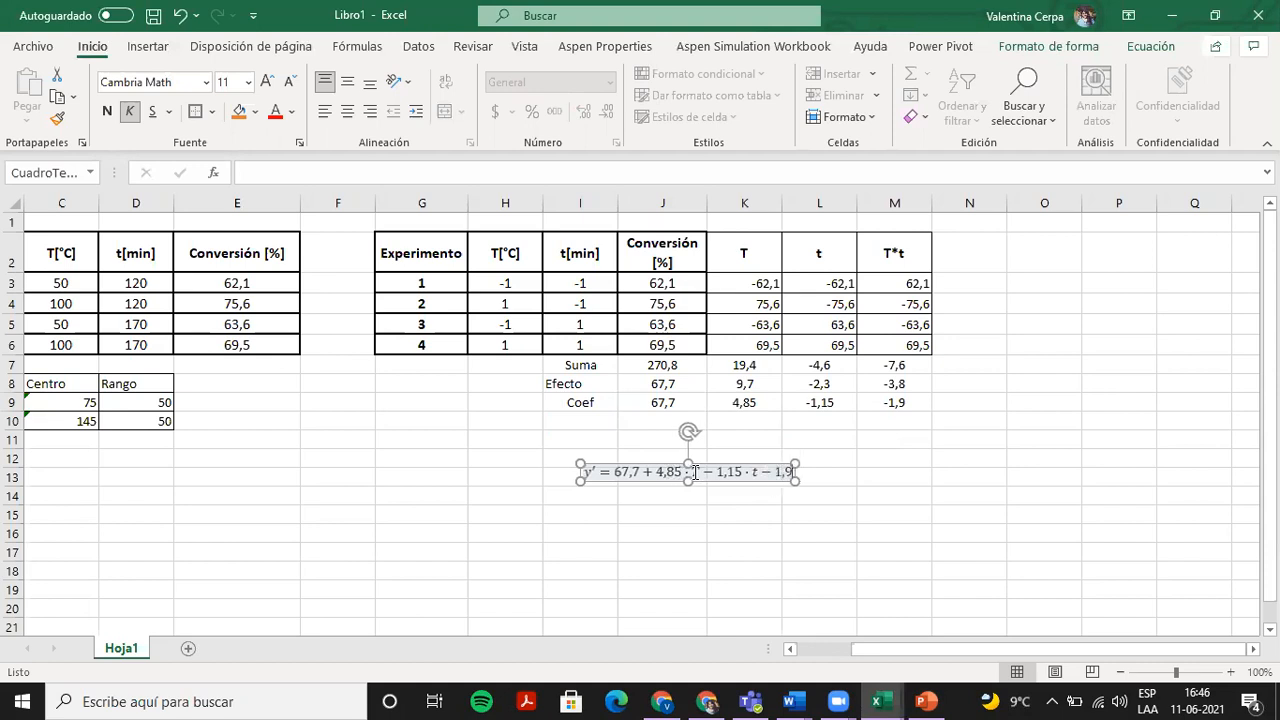
{"action": "type", "text": "\\"}
{"action": "type", "text": "cdot T"}
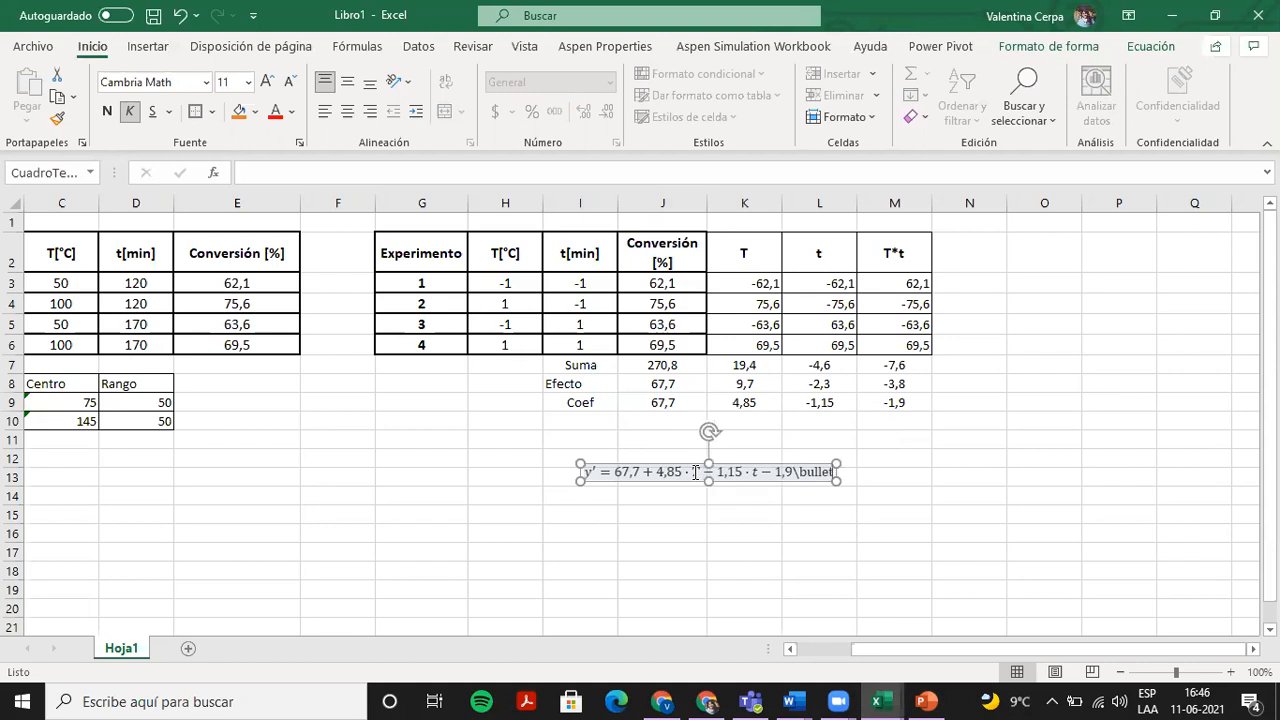
{"action": "type", "text": "\\cdot t"}
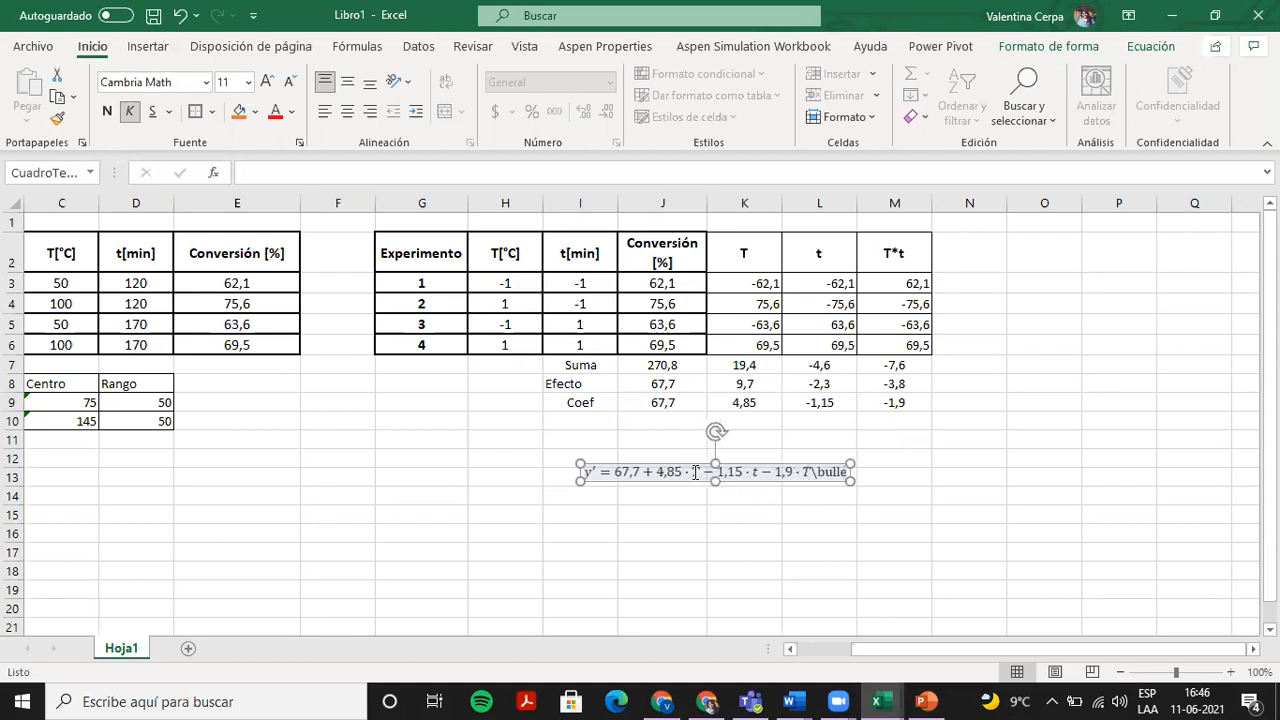
Finish editing the equation and move its box up to rows 11 and 12, beneath the coefficients.
{"action": "left_click", "coordinate": [859, 496]}
{"action": "left_click", "coordinate": [776, 470]}
{"action": "left_click_drag", "start_coordinate": [775, 470], "coordinate": [799, 449]}
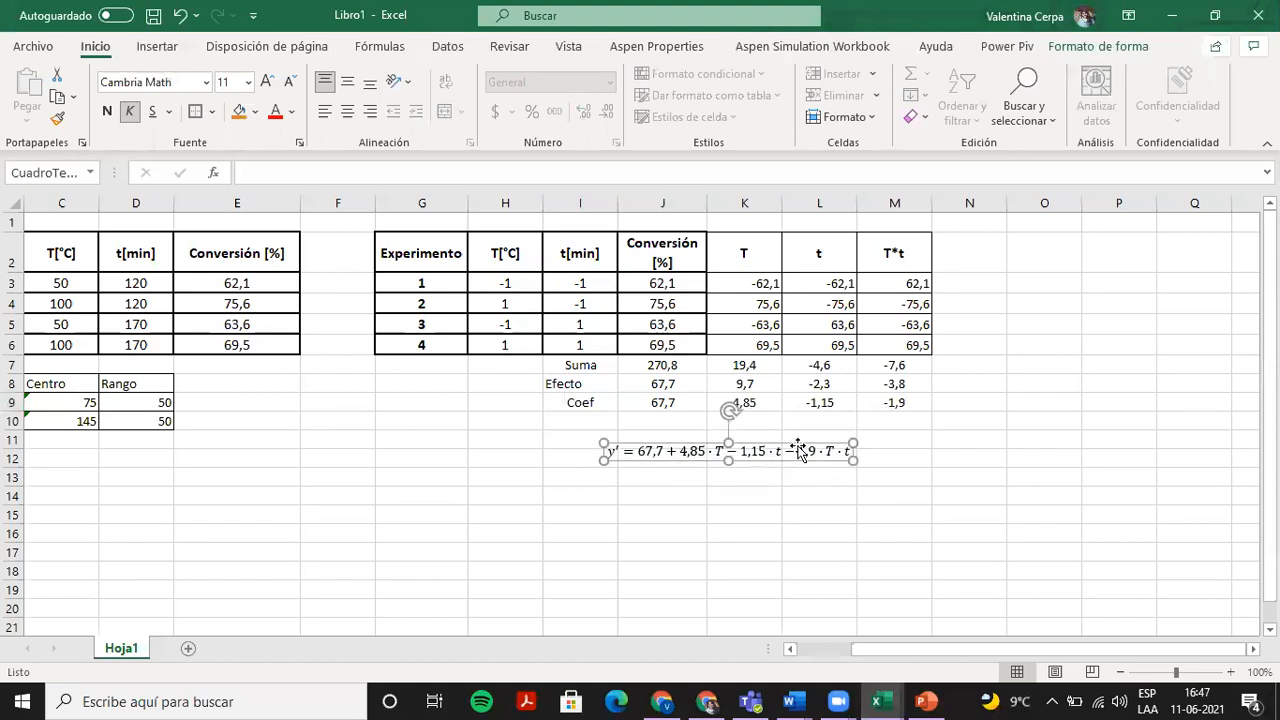
Give the equation box a white fill and make its text bold.
{"action": "left_click", "coordinate": [256, 111]}
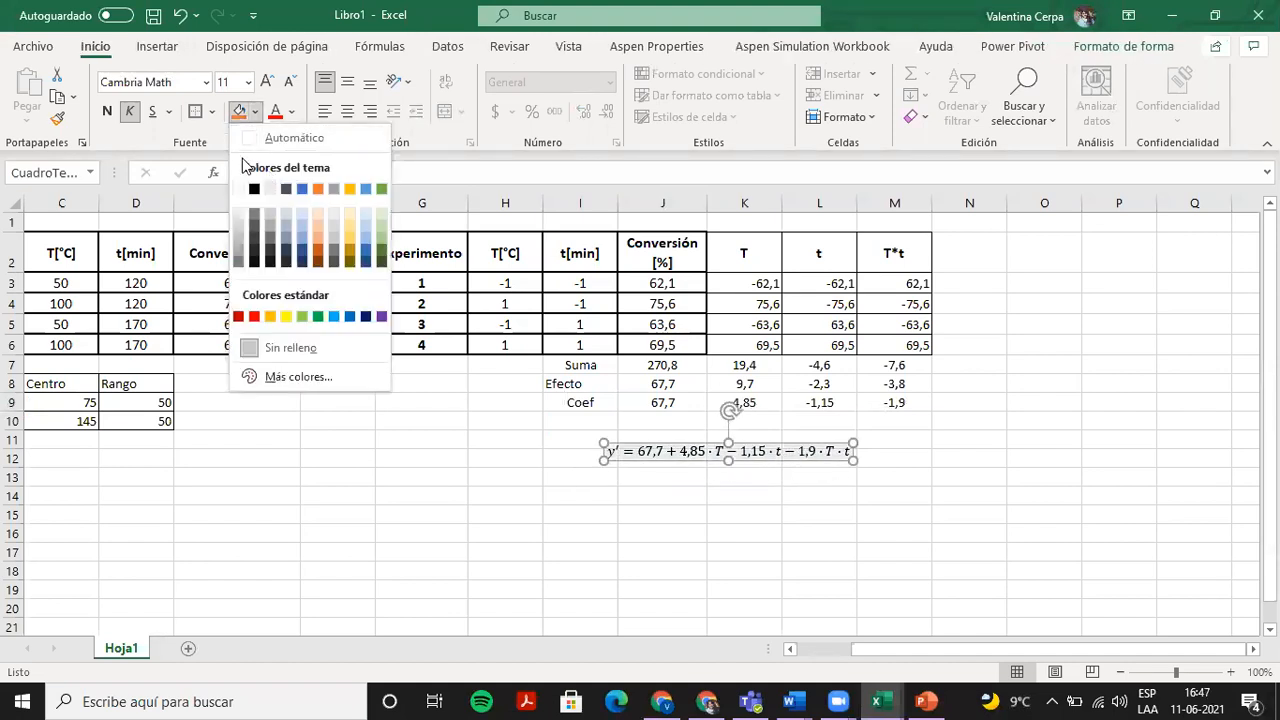
{"action": "left_click", "coordinate": [253, 139]}
{"action": "left_click", "coordinate": [107, 111]}
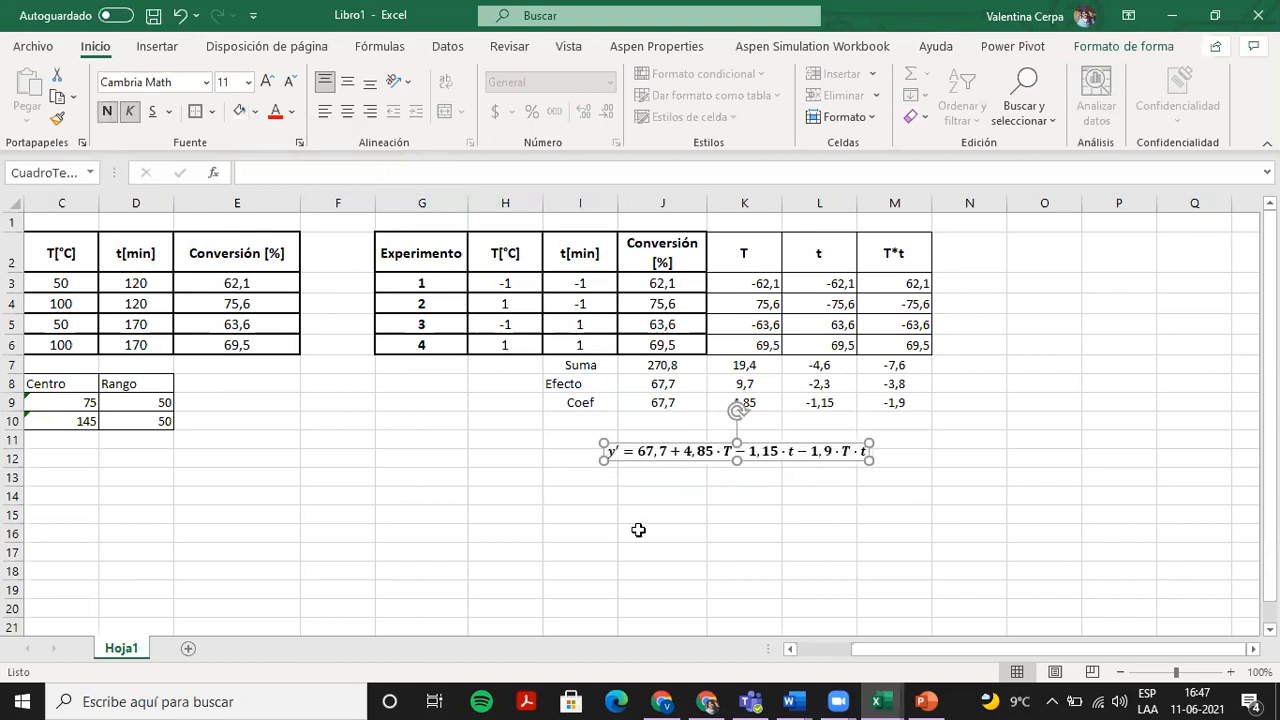
Enlarge the equation text to size 16 and widen its box so that the equation fits on one line.
{"action": "left_click_drag", "start_coordinate": [578, 460], "coordinate": [553, 460]}
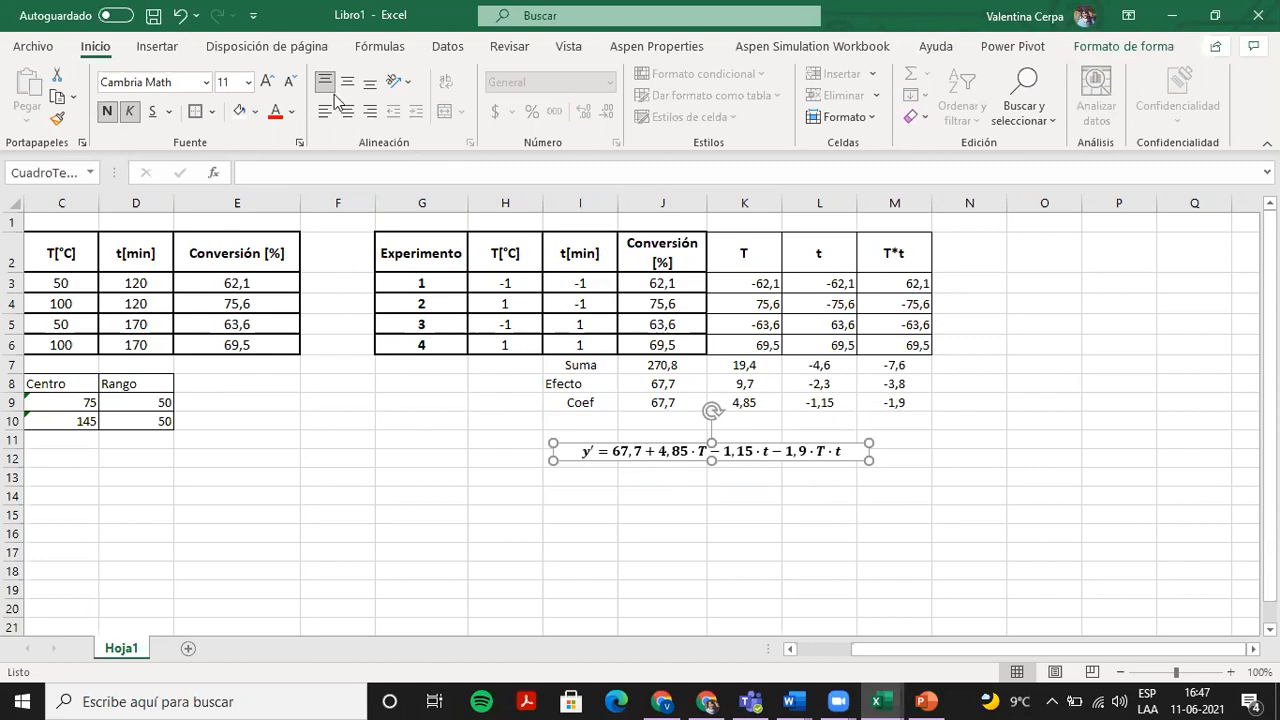
{"action": "left_click", "coordinate": [266, 82]}
{"action": "left_click", "coordinate": [266, 82]}
{"action": "left_click", "coordinate": [266, 82]}
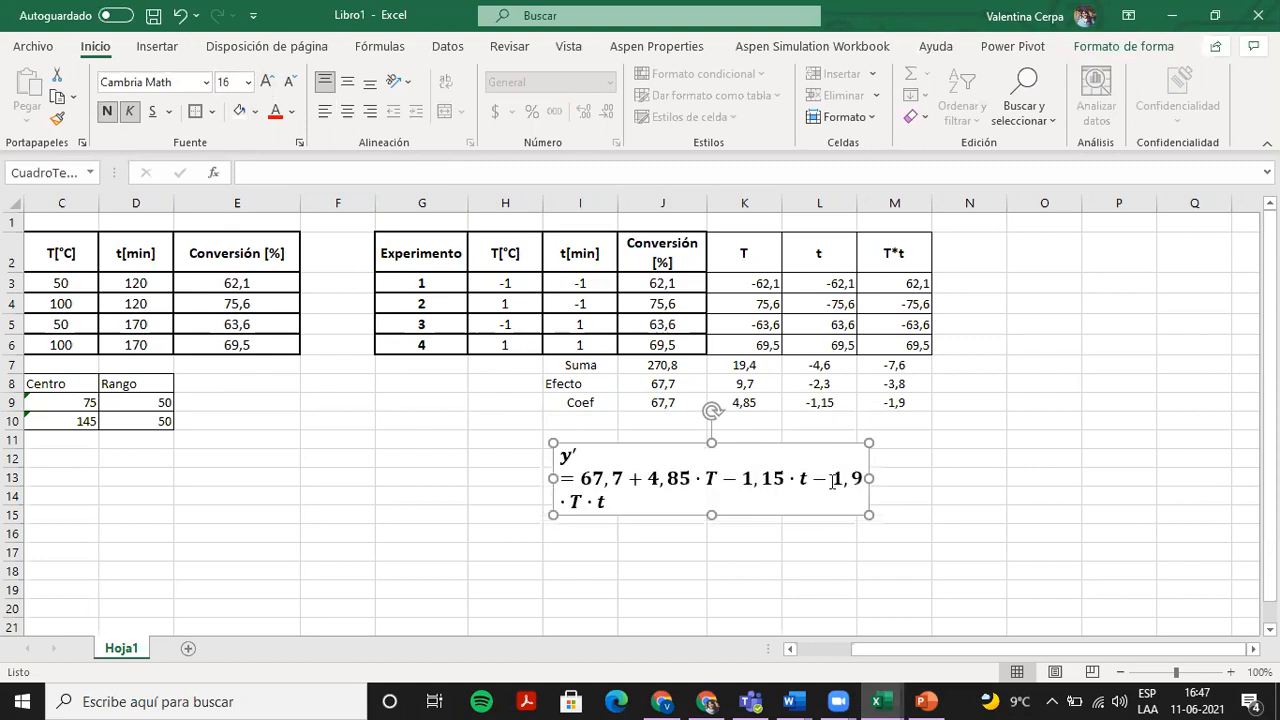
{"action": "left_click_drag", "start_coordinate": [868, 479], "coordinate": [937, 477]}
{"action": "left_click", "coordinate": [832, 522]}
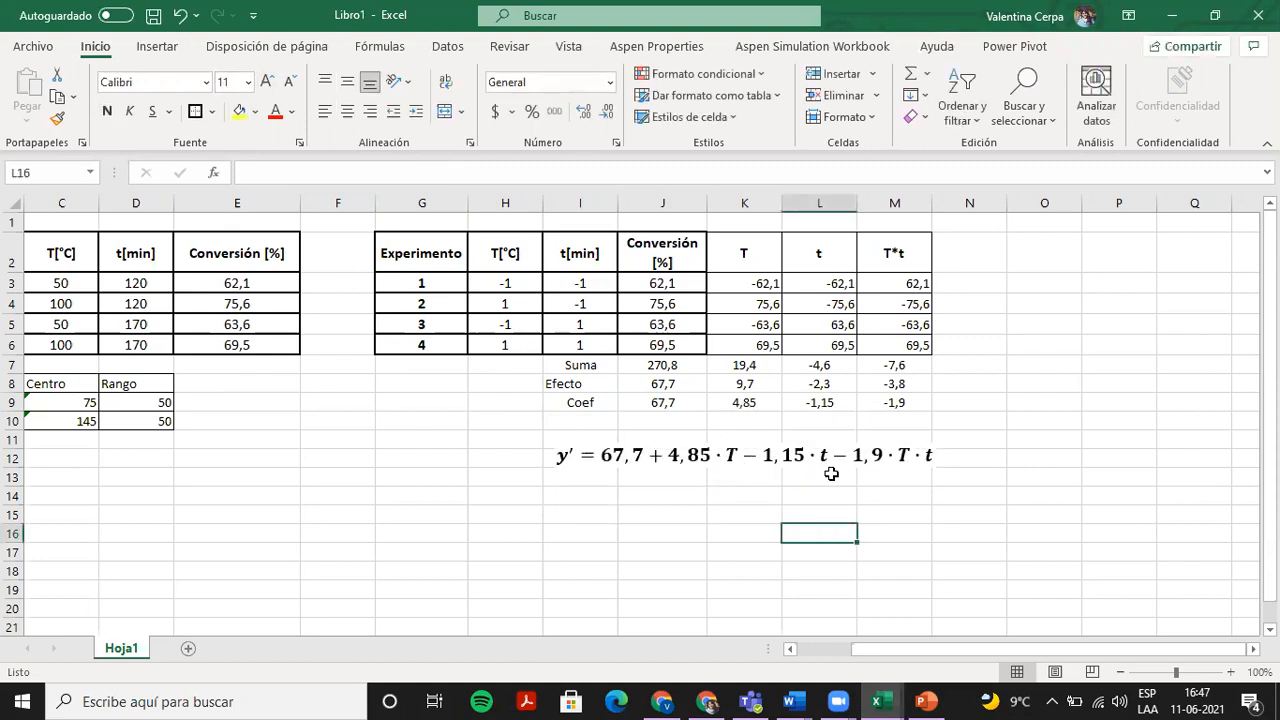
{"action": "left_click", "coordinate": [830, 452]}
{"action": "left_click", "coordinate": [828, 438]}
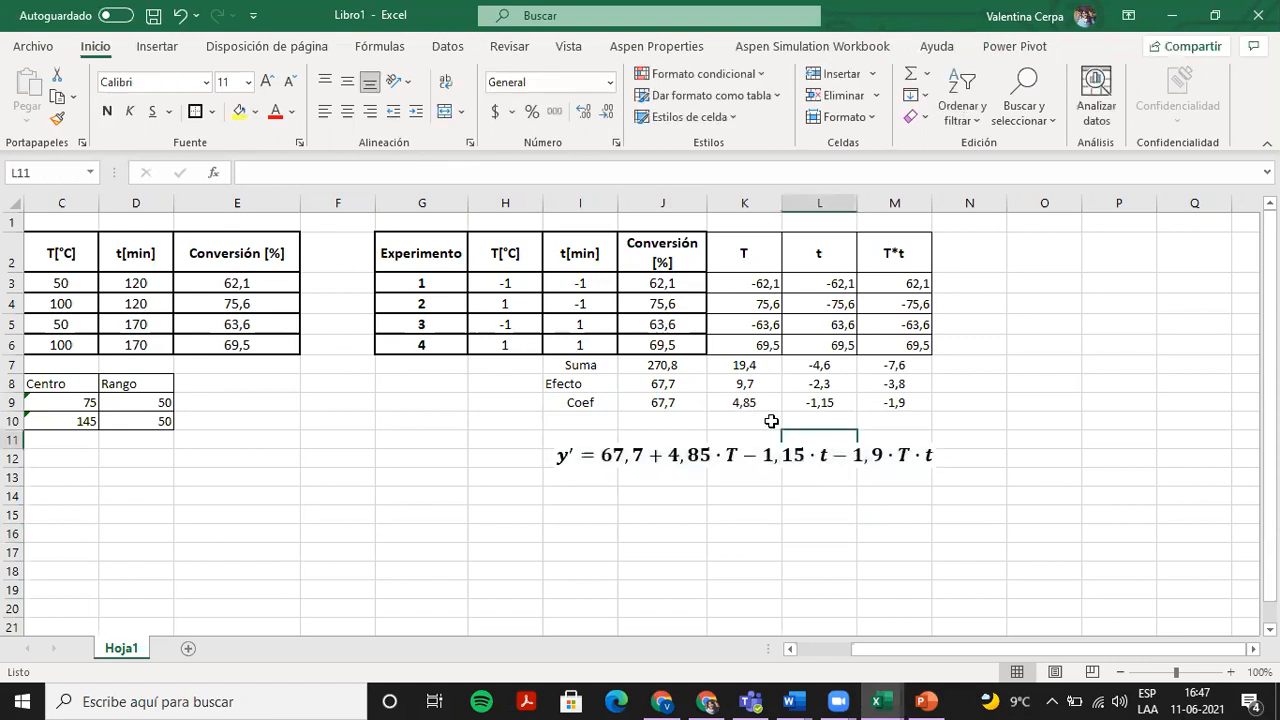
{"action": "left_click", "coordinate": [775, 490]}
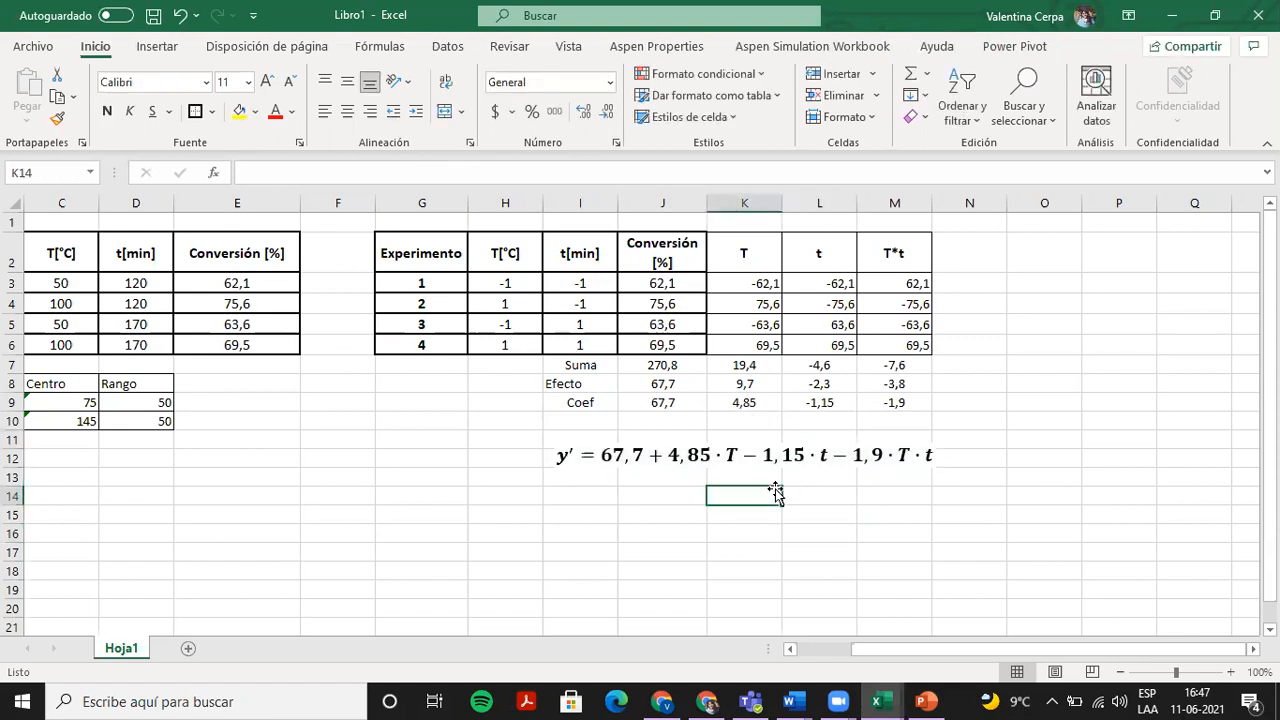
{"action": "left_click", "coordinate": [576, 459]}
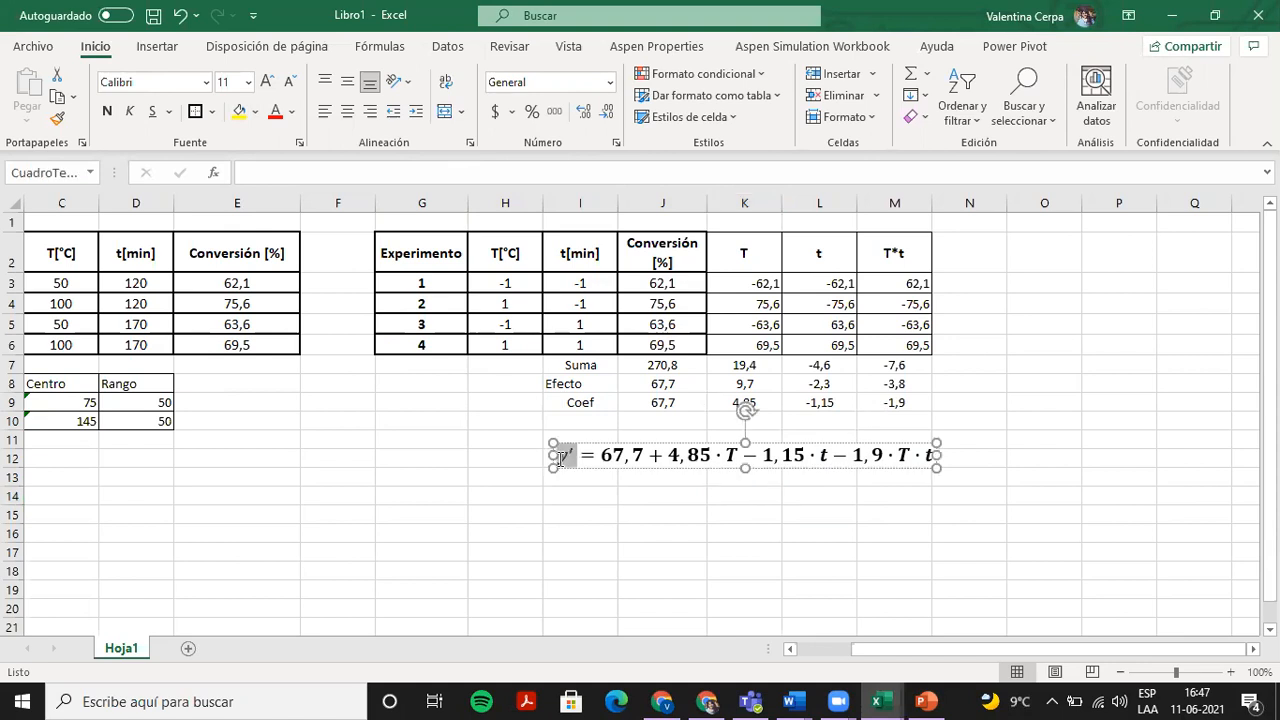
{"action": "left_click", "coordinate": [738, 478]}
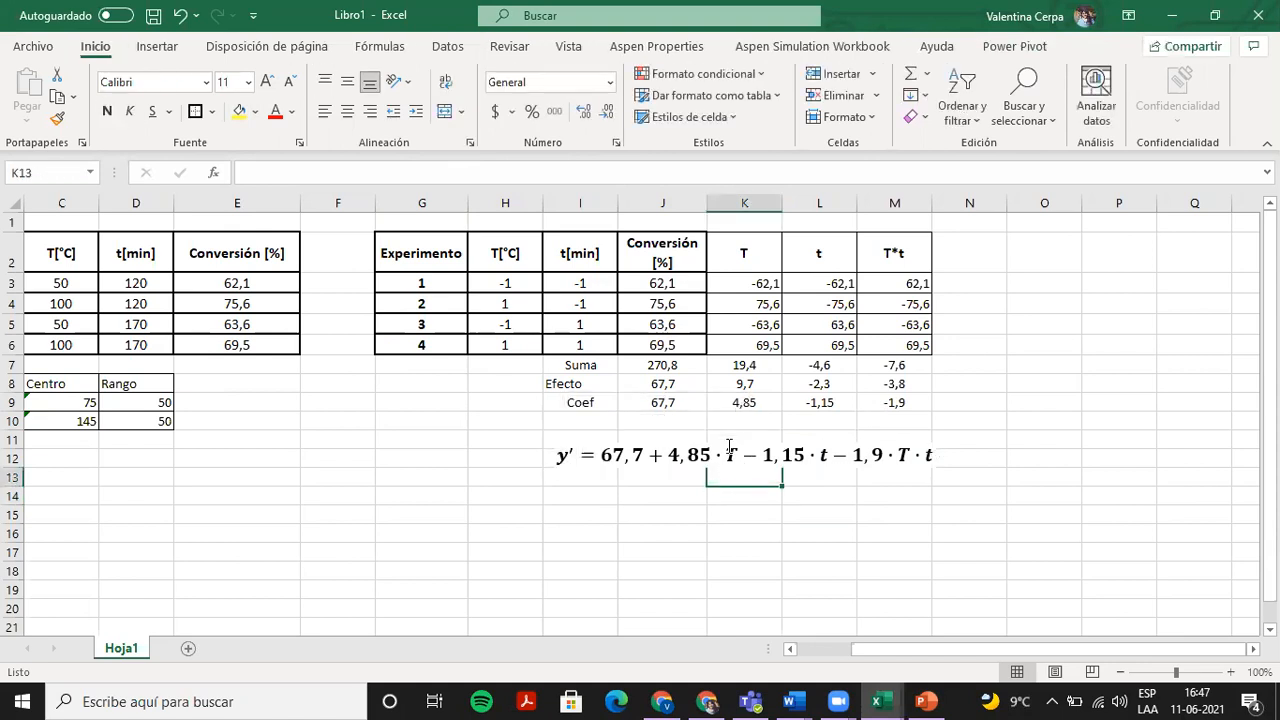
Add prime marks to every T and t in the equation and widen its box so the equation fits on one line.
{"action": "left_click", "coordinate": [740, 456]}
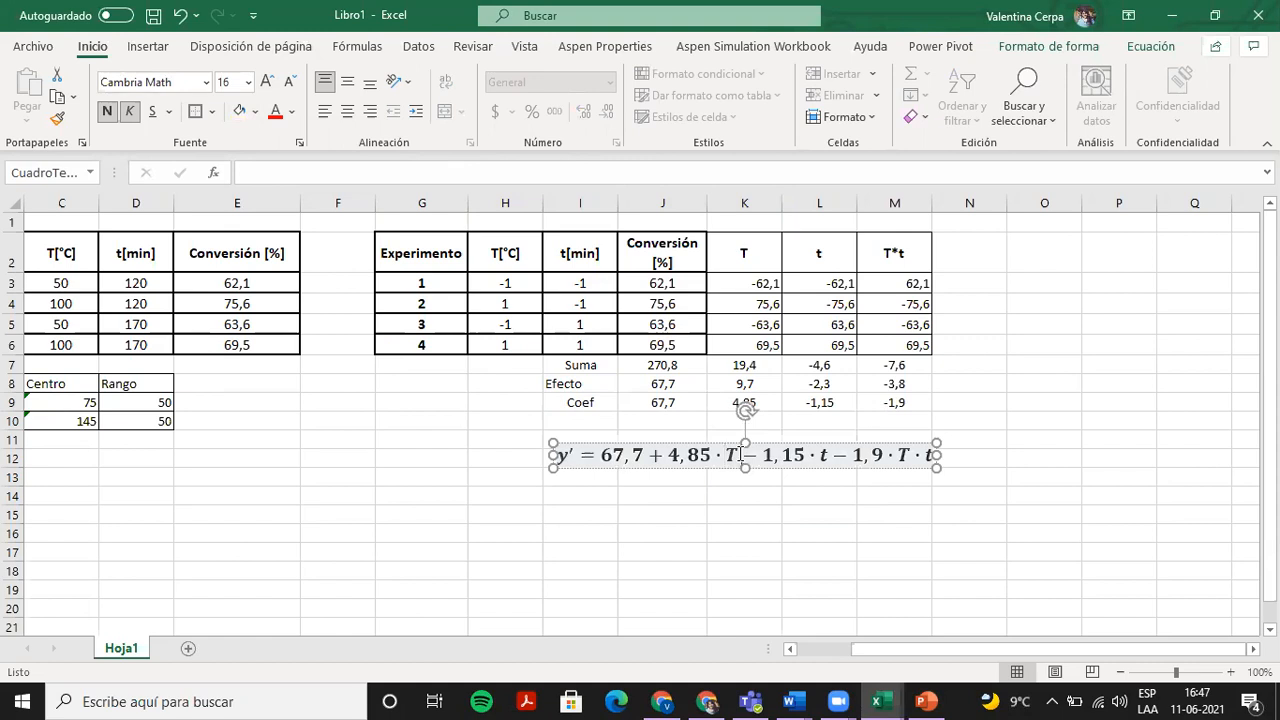
{"action": "type", "text": "'"}
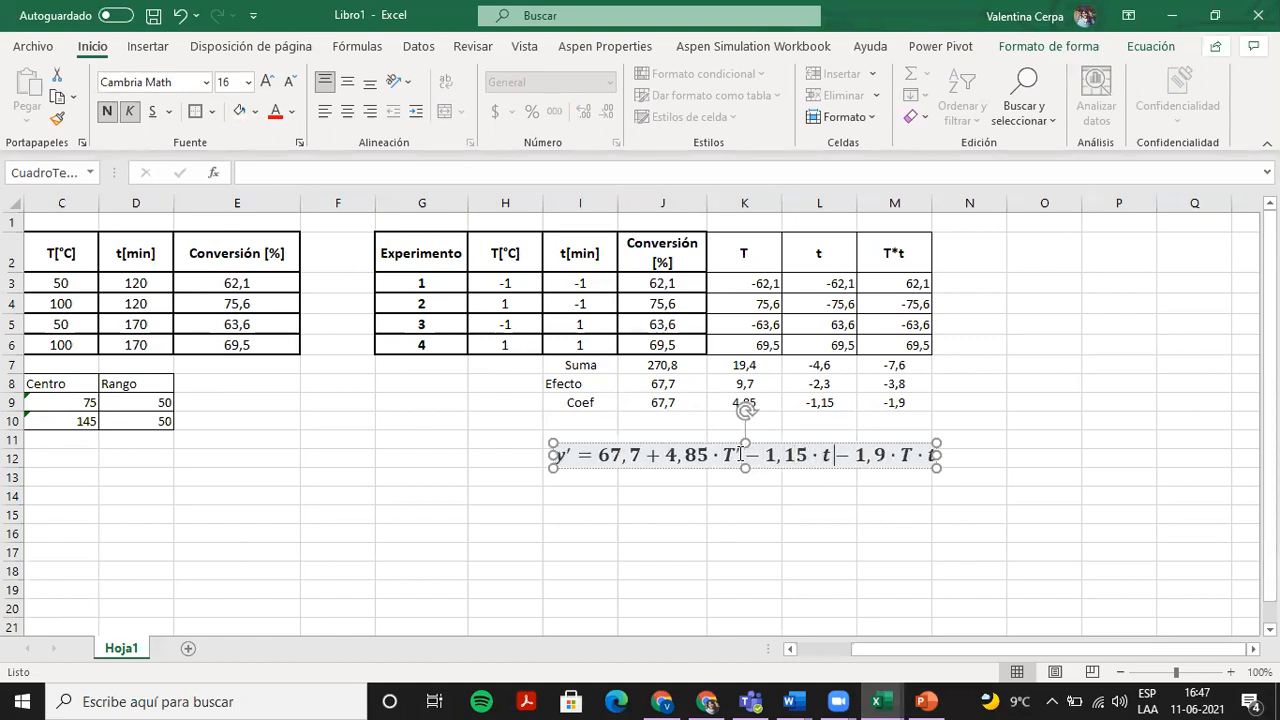
{"action": "type", "text": "'"}
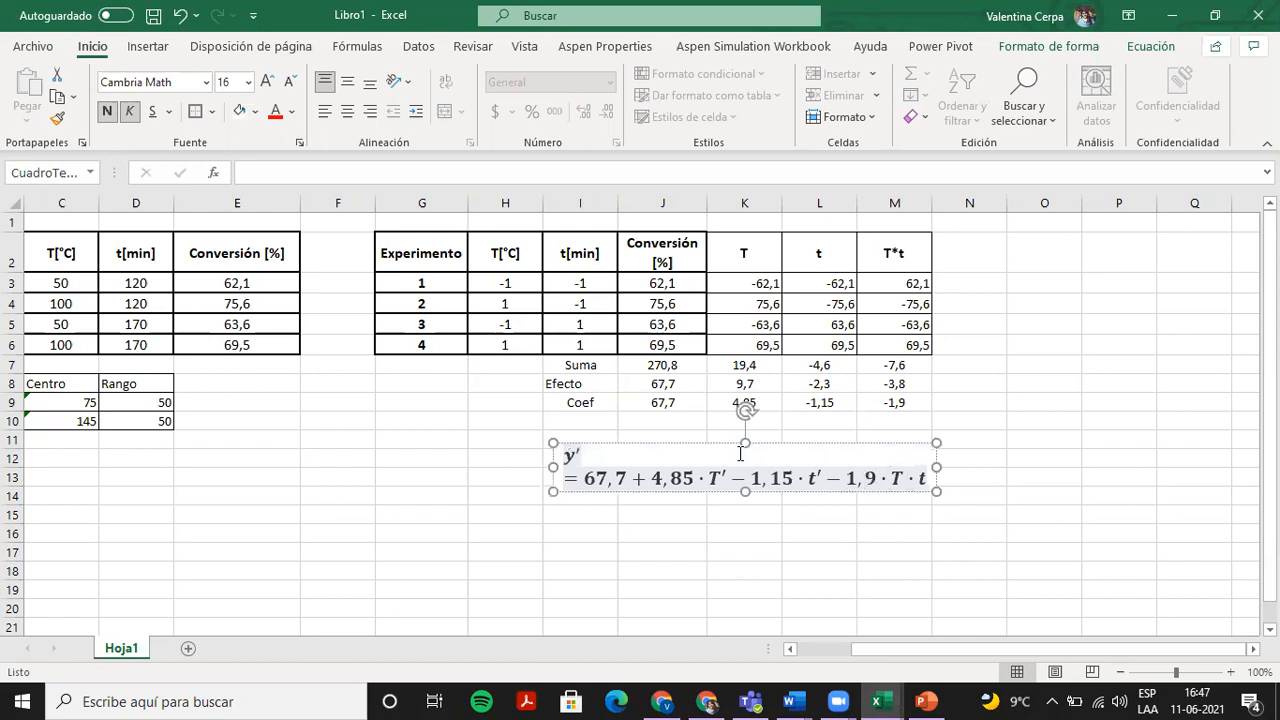
{"action": "type", "text": "'"}
{"action": "type", "text": "'"}
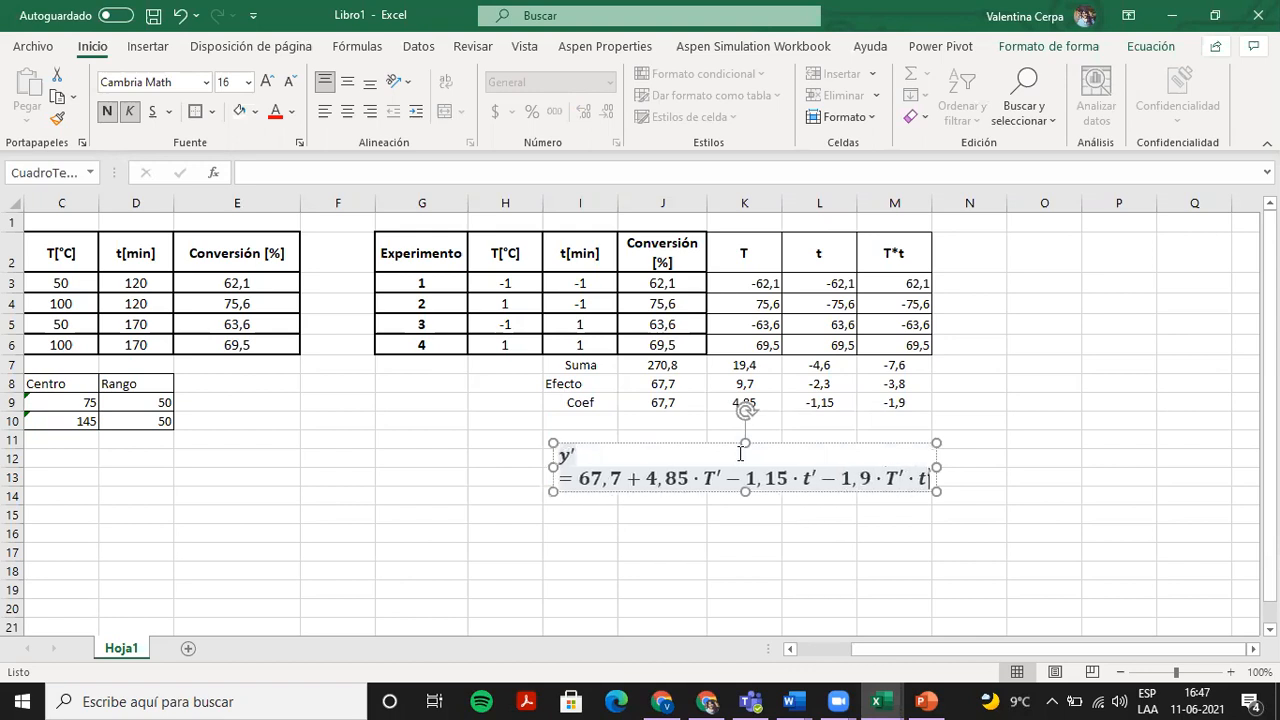
{"action": "left_click_drag", "start_coordinate": [936, 467], "coordinate": [971, 457]}
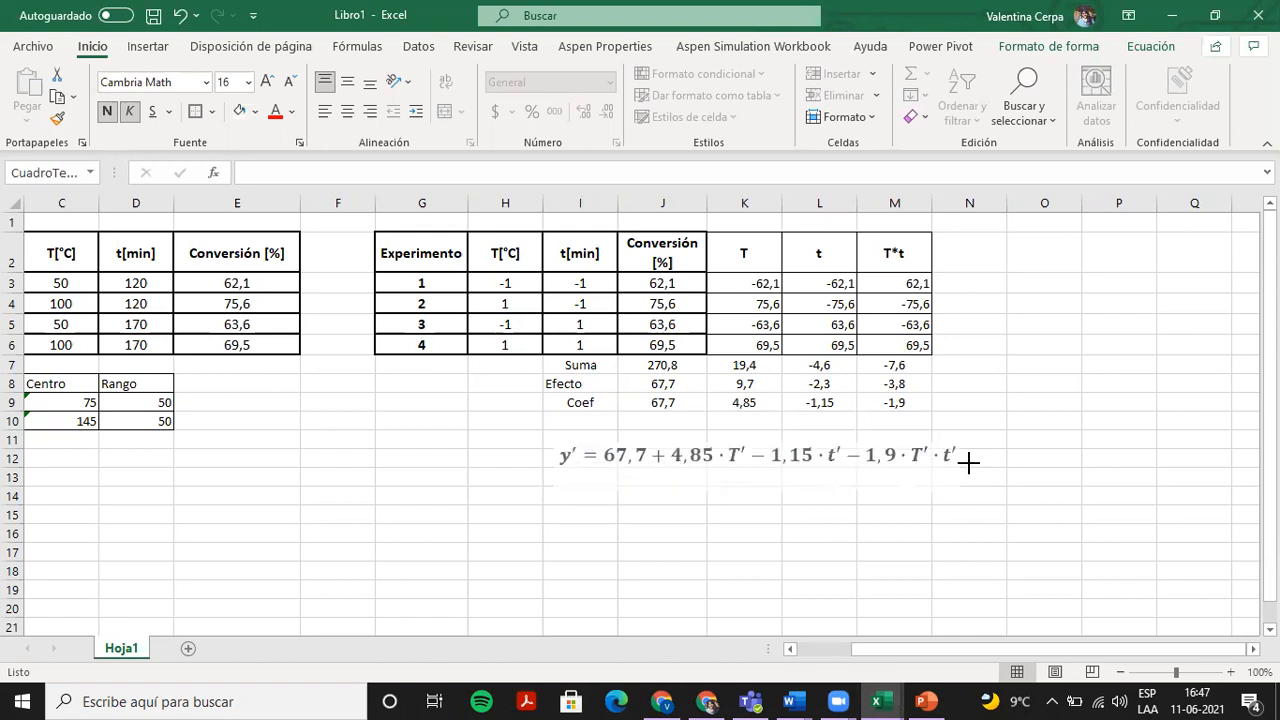
Rename the contrast column headers in K2 and L2 as T' and t'.
{"action": "left_click_drag", "start_coordinate": [505, 283], "coordinate": [591, 327]}
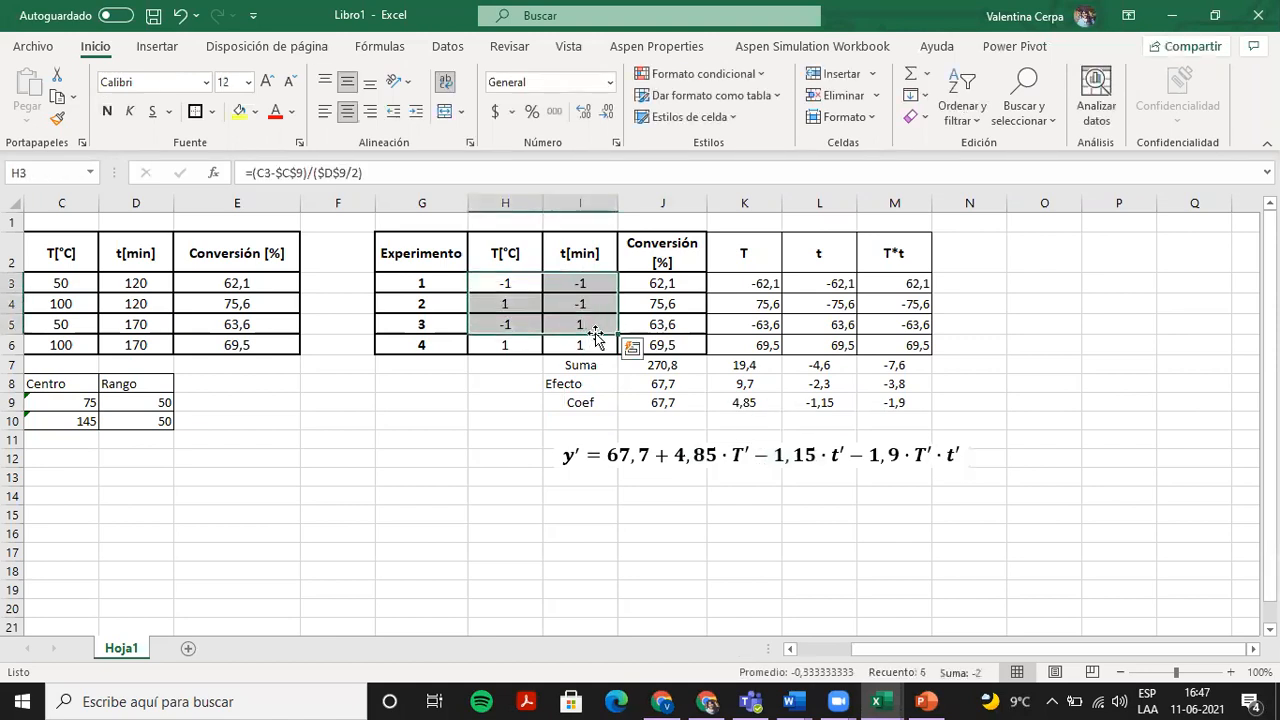
{"action": "left_click", "coordinate": [742, 264]}
{"action": "double_click", "coordinate": [770, 253]}
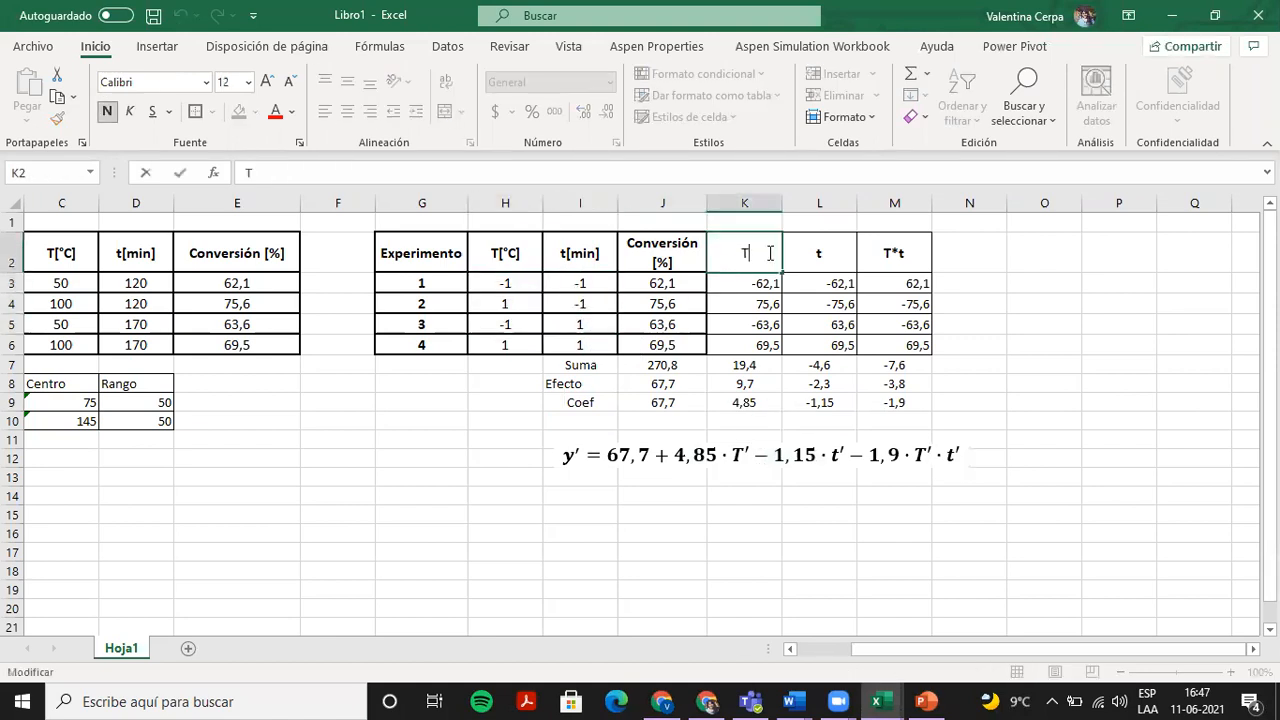
{"action": "key", "text": "Return"}
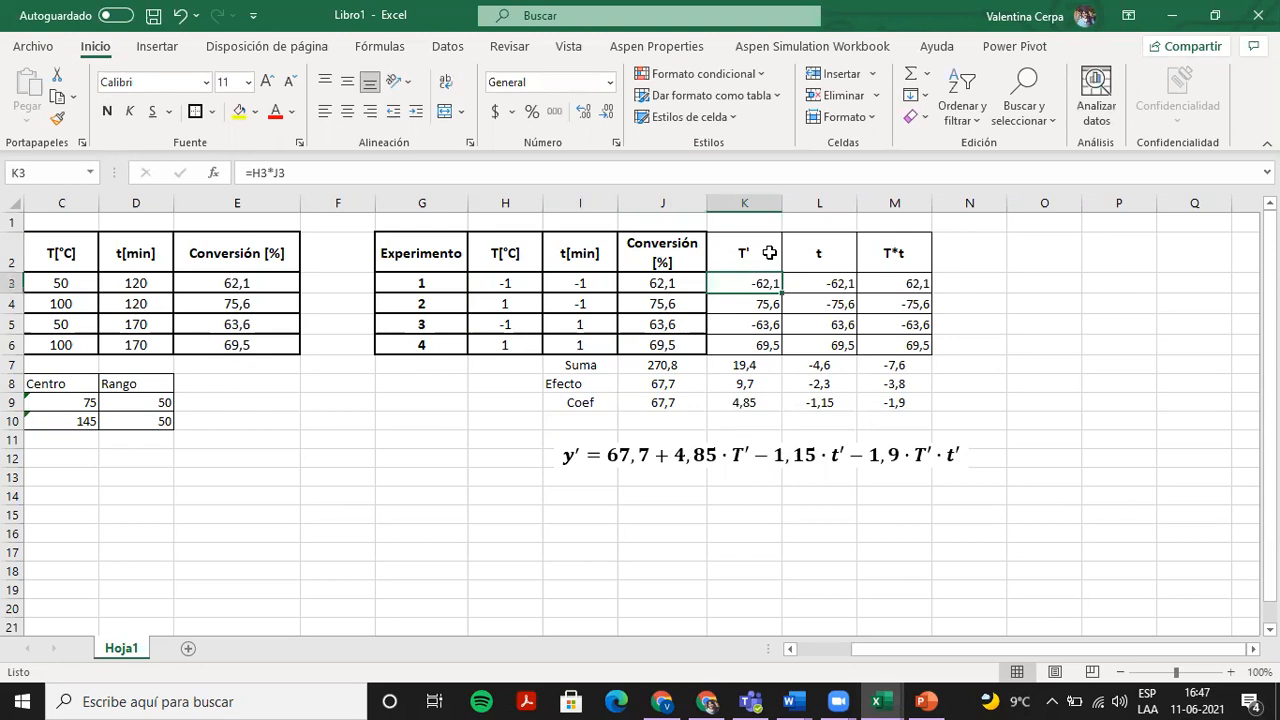
{"action": "left_click", "coordinate": [836, 256]}
{"action": "double_click", "coordinate": [836, 256]}
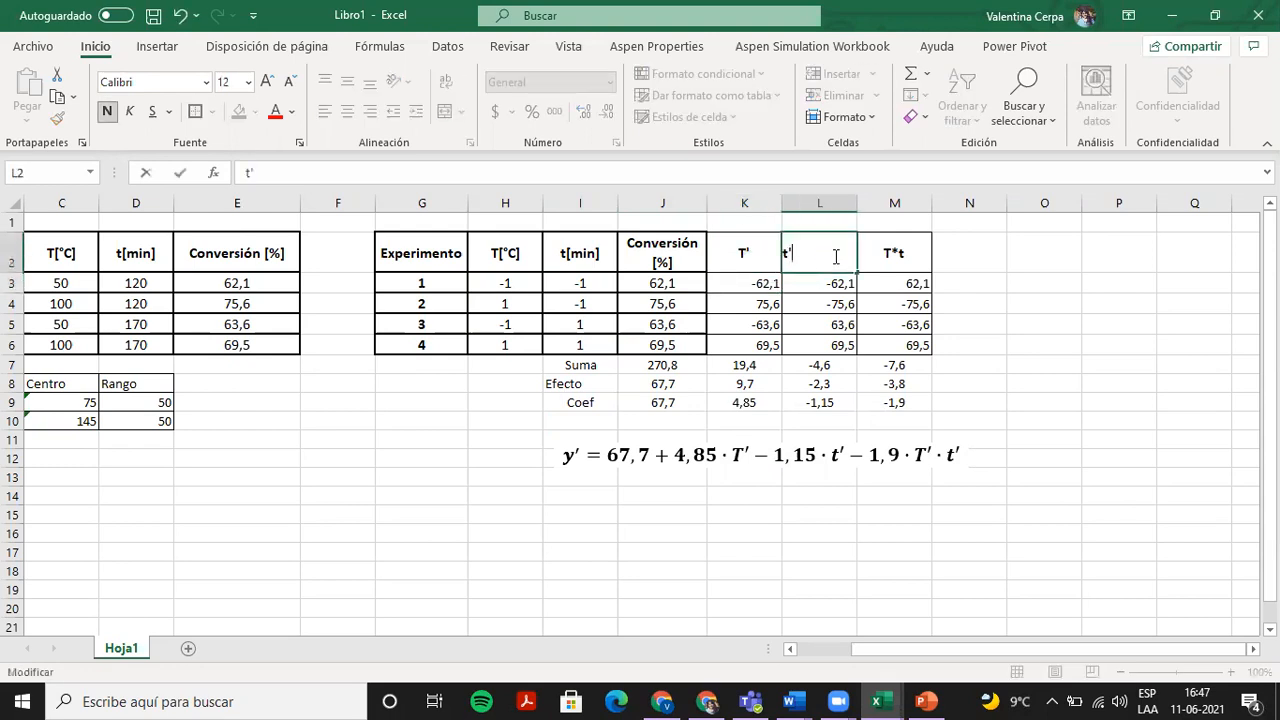
{"action": "type", "text": "'"}
{"action": "key", "text": "Return"}
{"action": "key", "text": "Return"}
Rename the coded design table's variable headers in H2 and I2 as T'[°C] and t'[min].
{"action": "left_click_drag", "start_coordinate": [531, 254], "coordinate": [590, 345]}
{"action": "left_click_drag", "start_coordinate": [50, 258], "coordinate": [125, 333]}
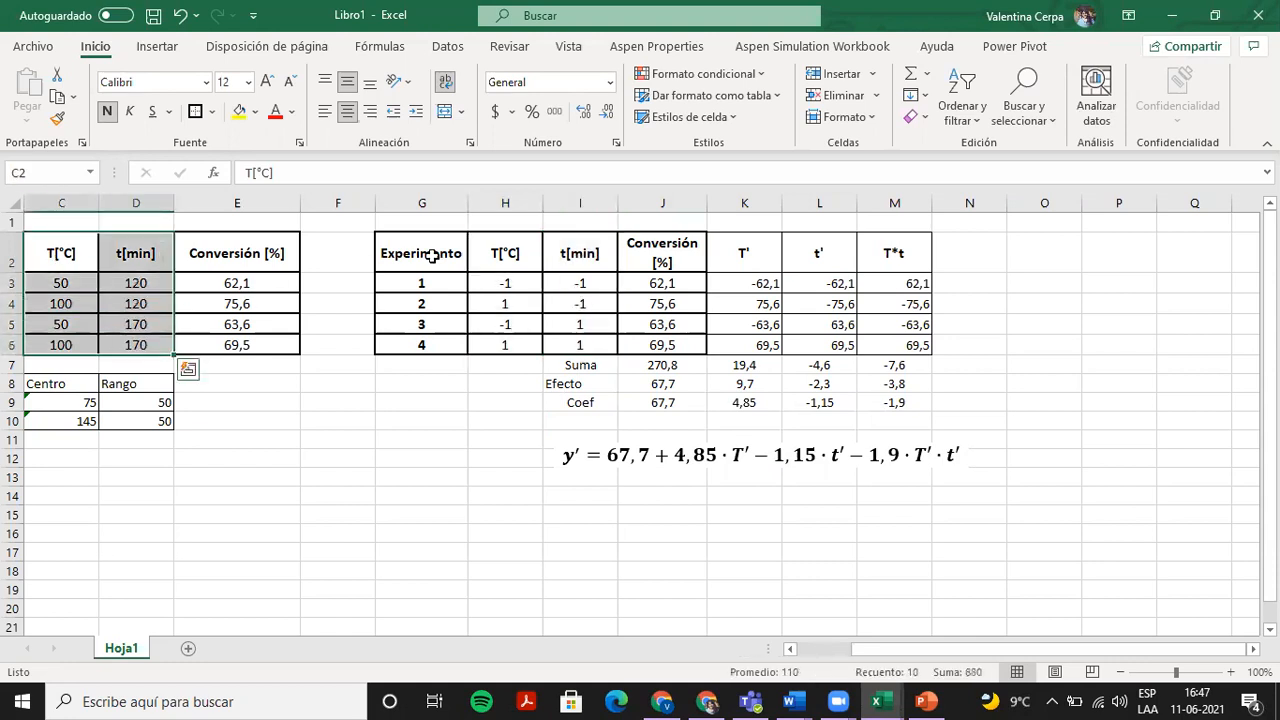
{"action": "left_click", "coordinate": [495, 252]}
{"action": "double_click", "coordinate": [495, 252]}
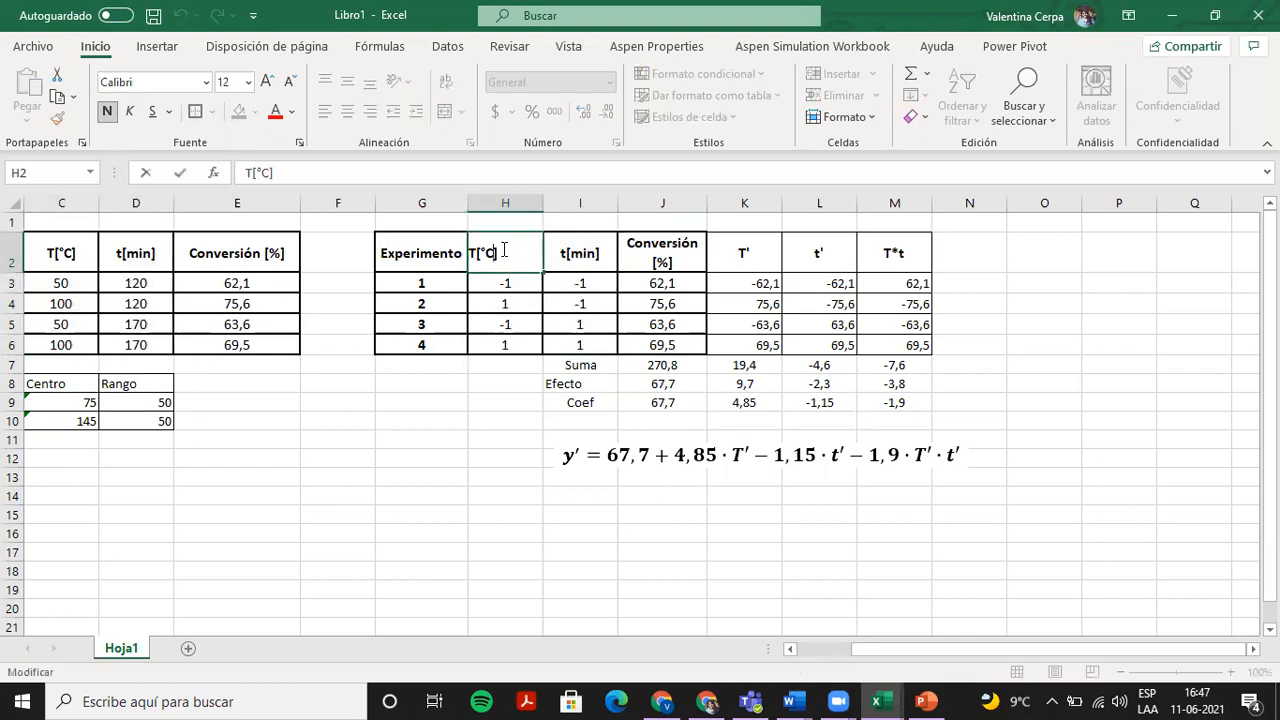
{"action": "type", "text": "'"}
{"action": "key", "text": "Return"}
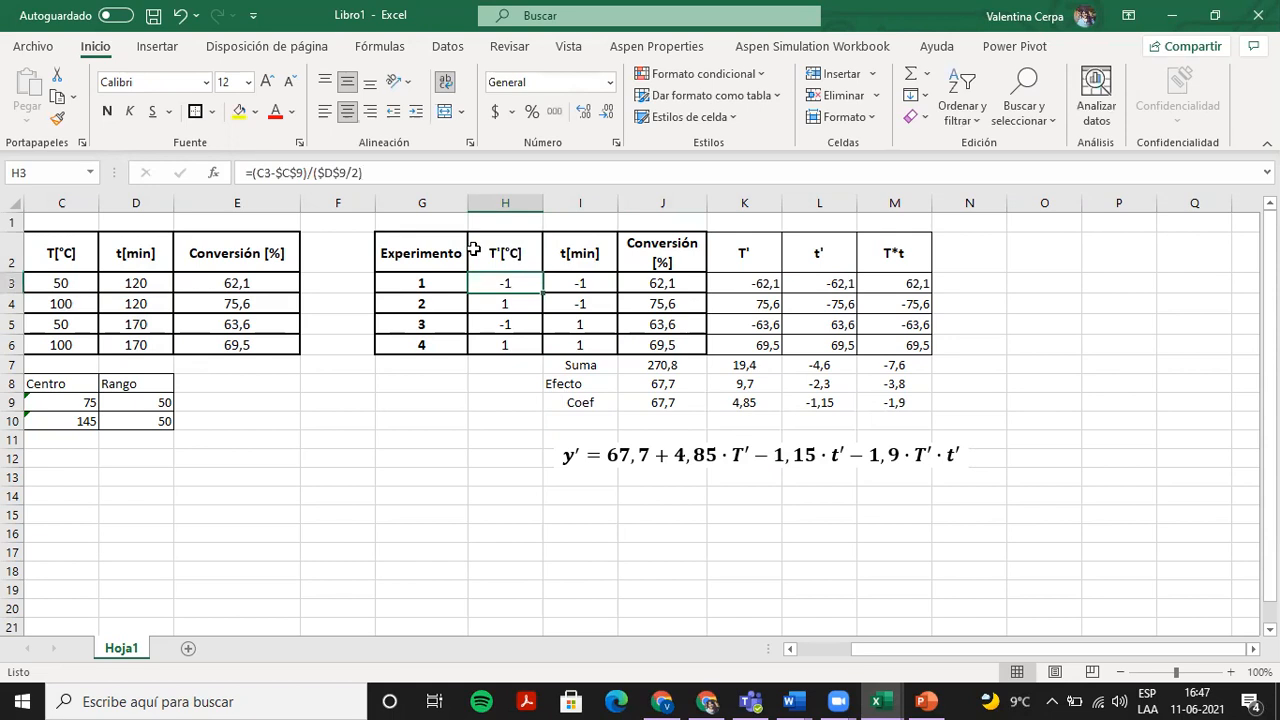
{"action": "double_click", "coordinate": [565, 253]}
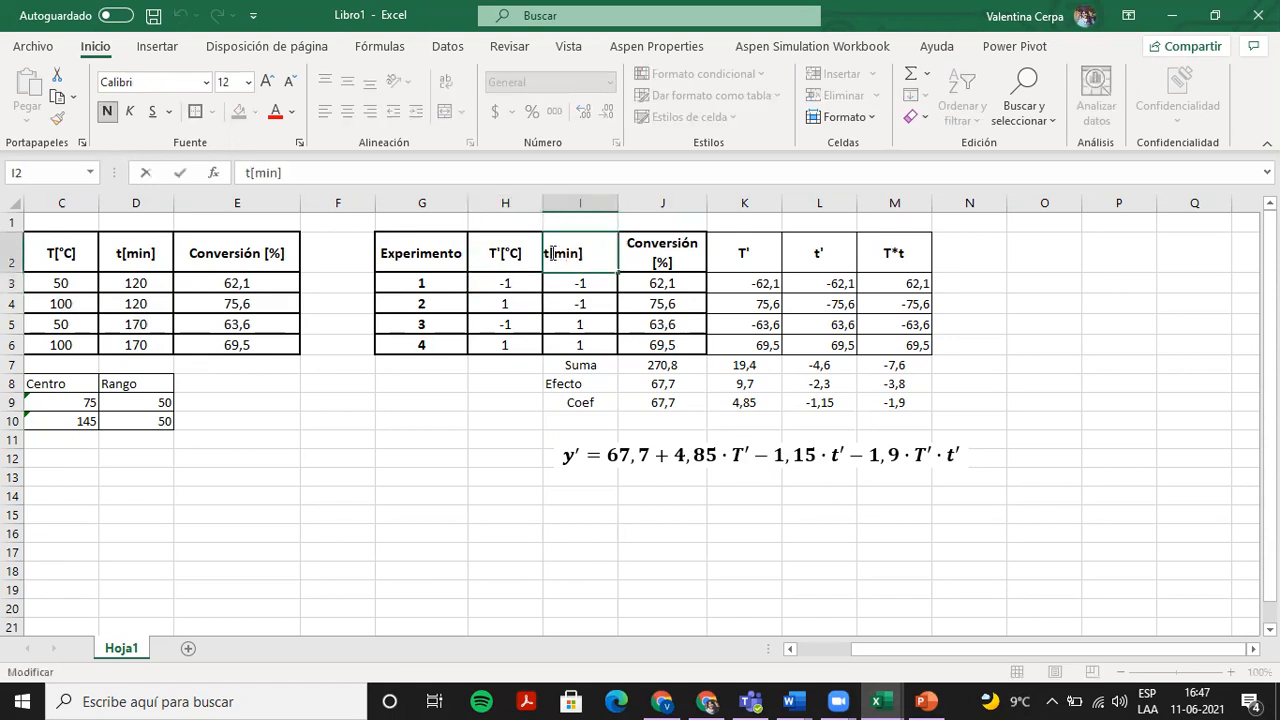
{"action": "type", "text": "'"}
{"action": "key", "text": "Return"}
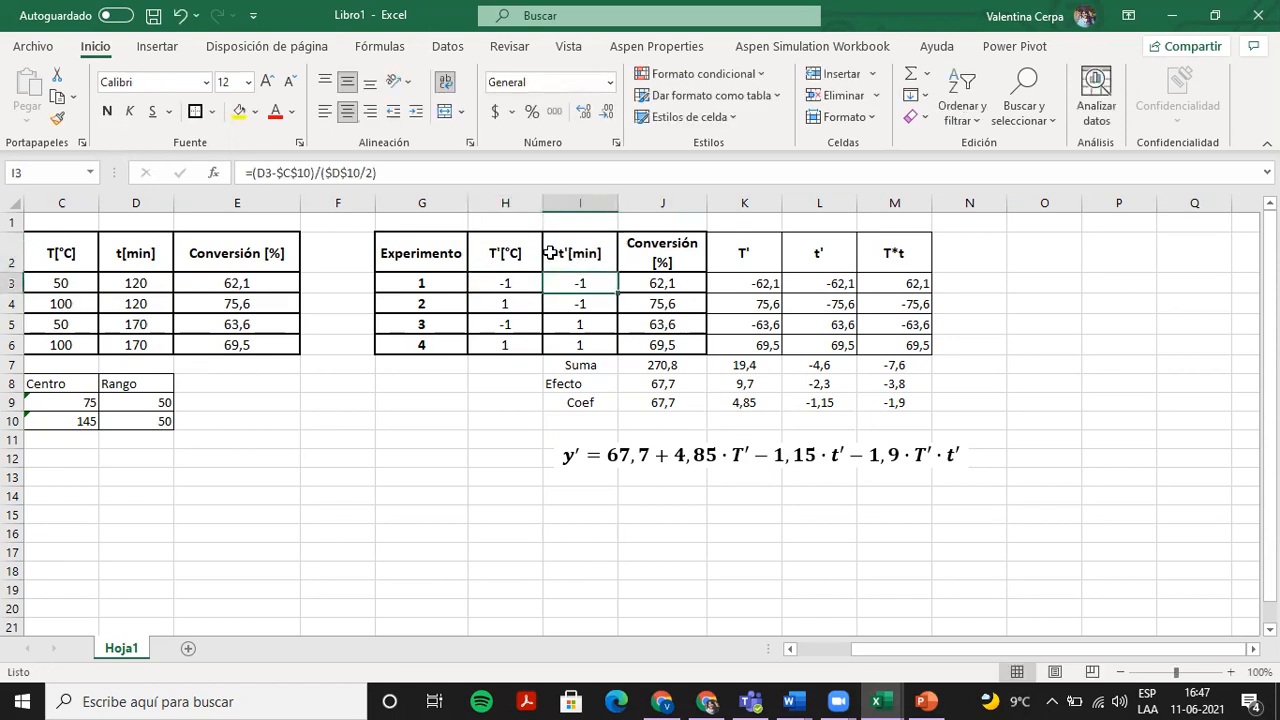
Rename the interaction column header in M2 as T'*t'.
{"action": "left_click", "coordinate": [896, 244]}
{"action": "double_click", "coordinate": [896, 244]}
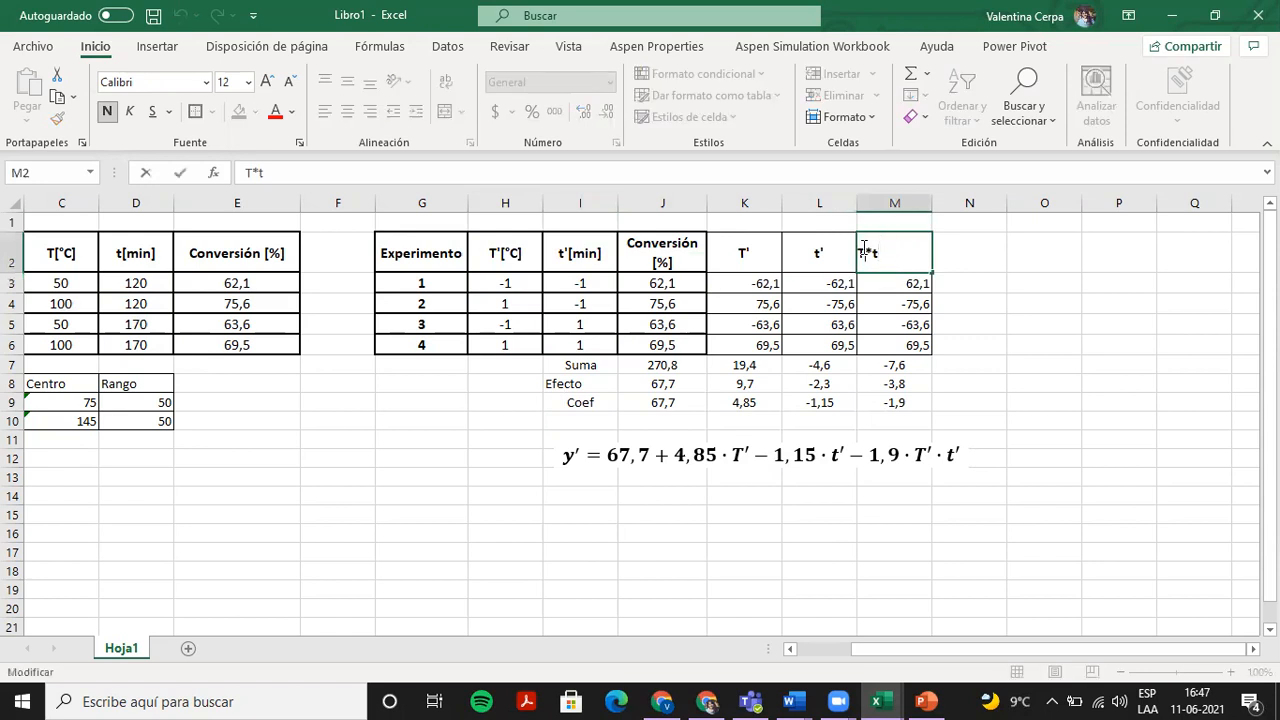
{"action": "type", "text": "'*t'"}
{"action": "key", "text": "Return"}
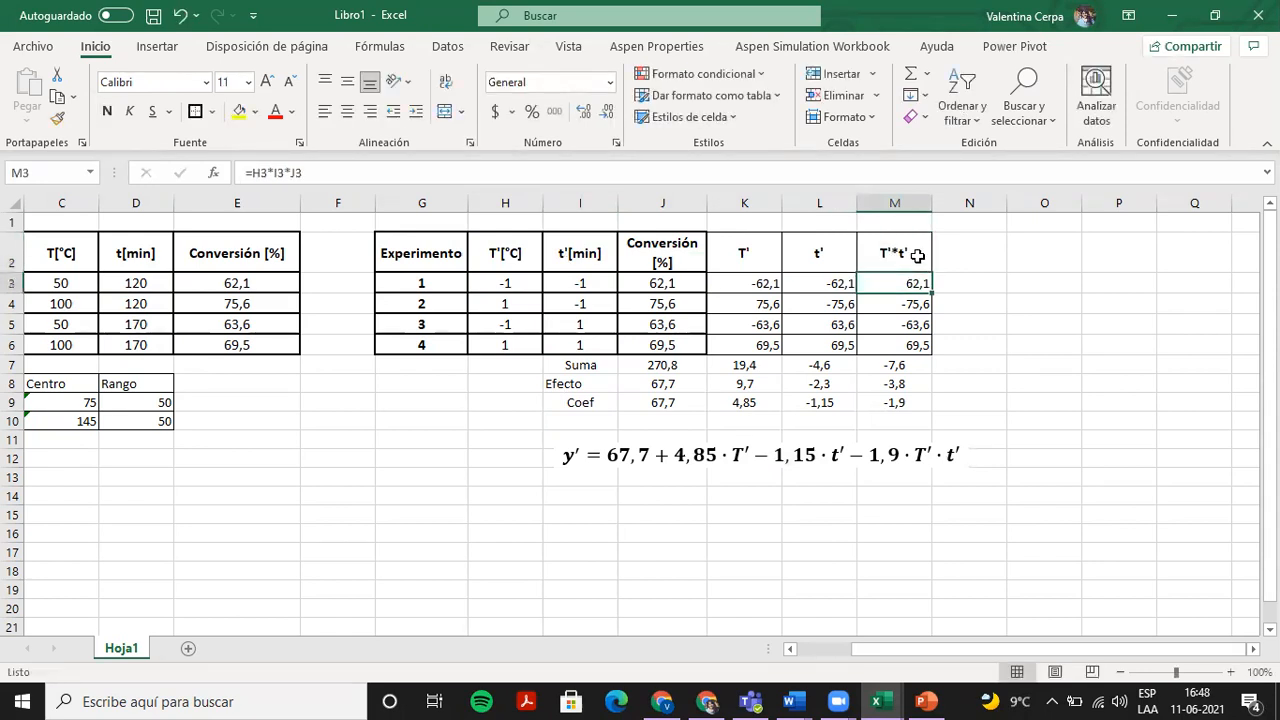
Examine the response and temperature terms of the equation and the effects of T', t' and T'*t' in row 8.
{"action": "left_click", "coordinate": [681, 476]}
{"action": "left_click", "coordinate": [585, 457]}
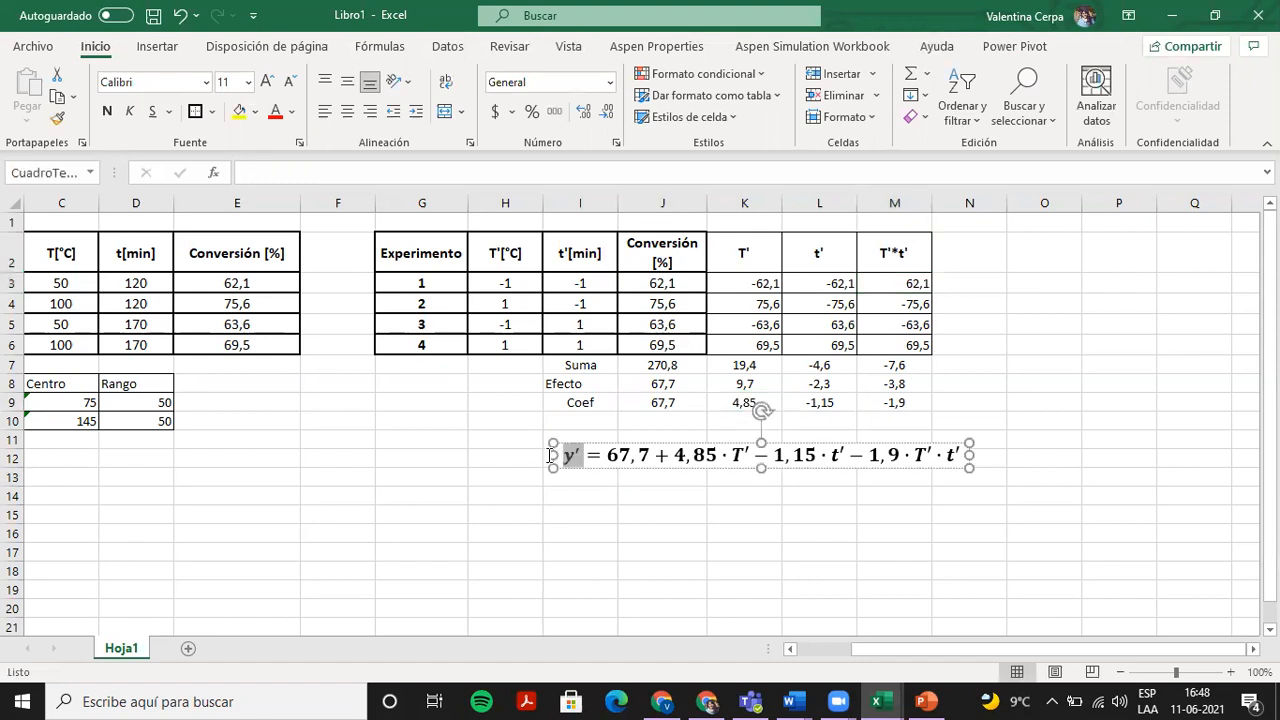
{"action": "right_click", "coordinate": [732, 505]}
{"action": "key", "text": "Escape"}
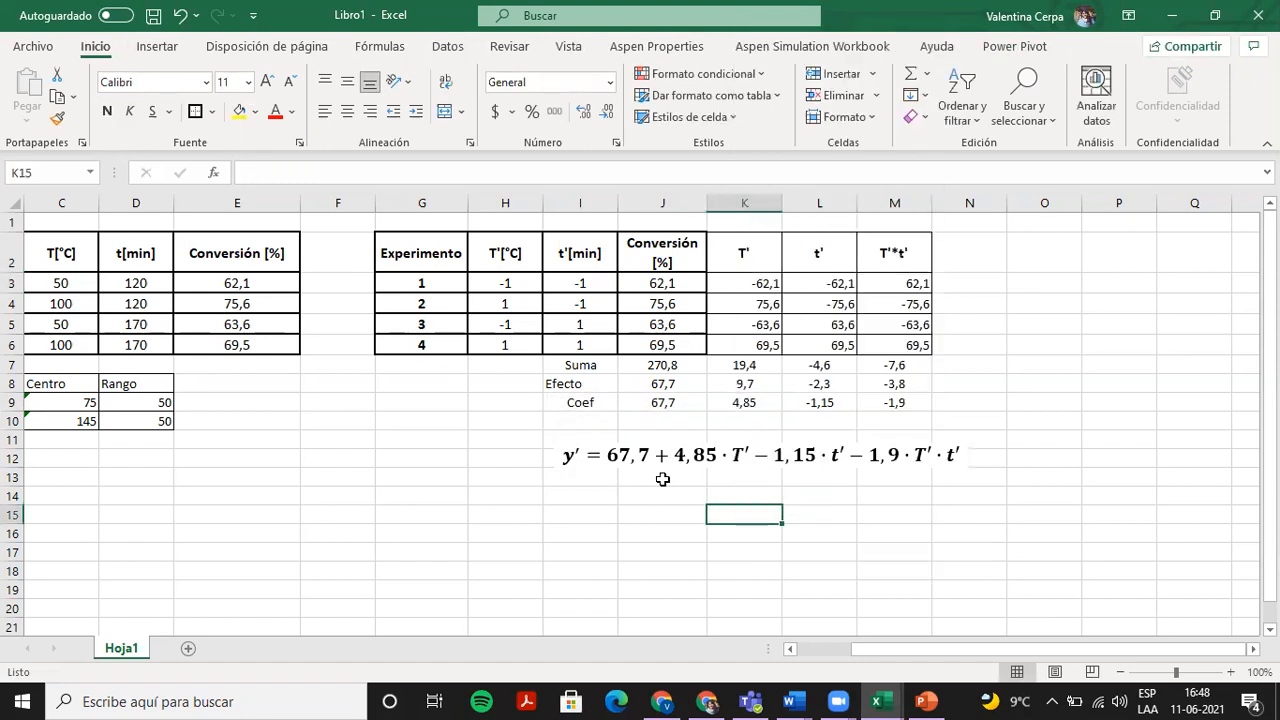
{"action": "left_click", "coordinate": [751, 456]}
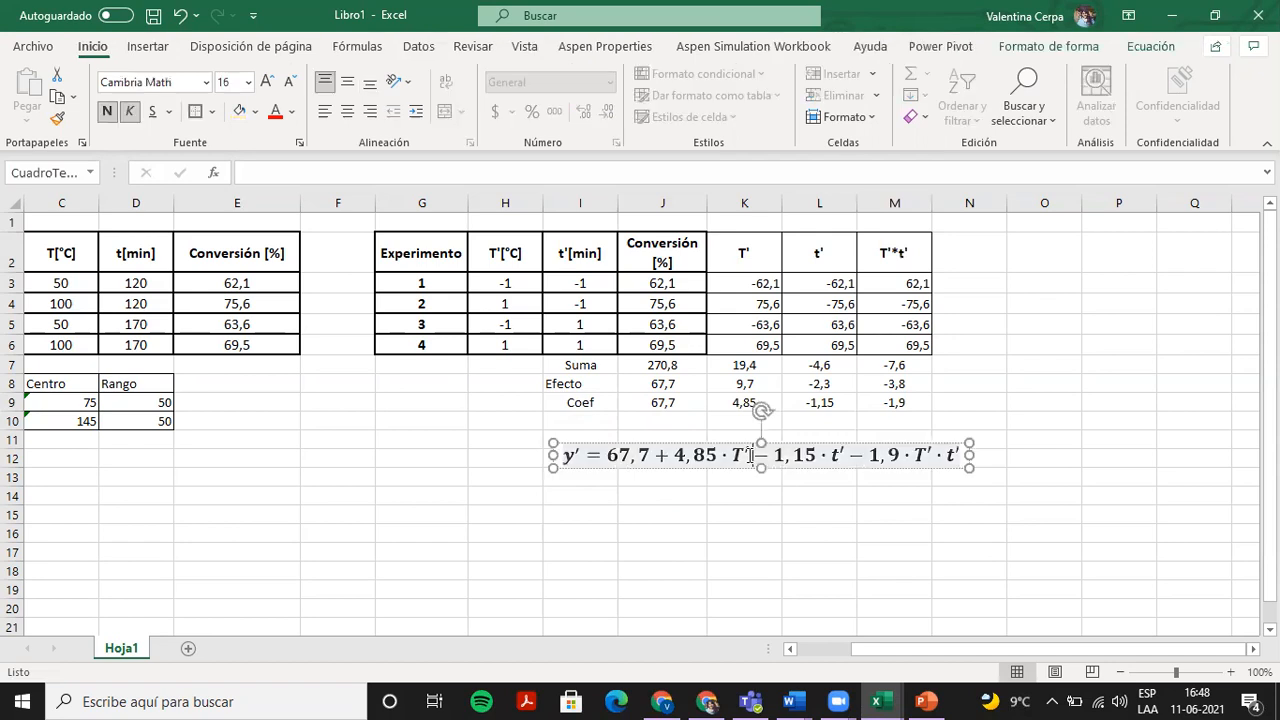
{"action": "left_click", "coordinate": [710, 390]}
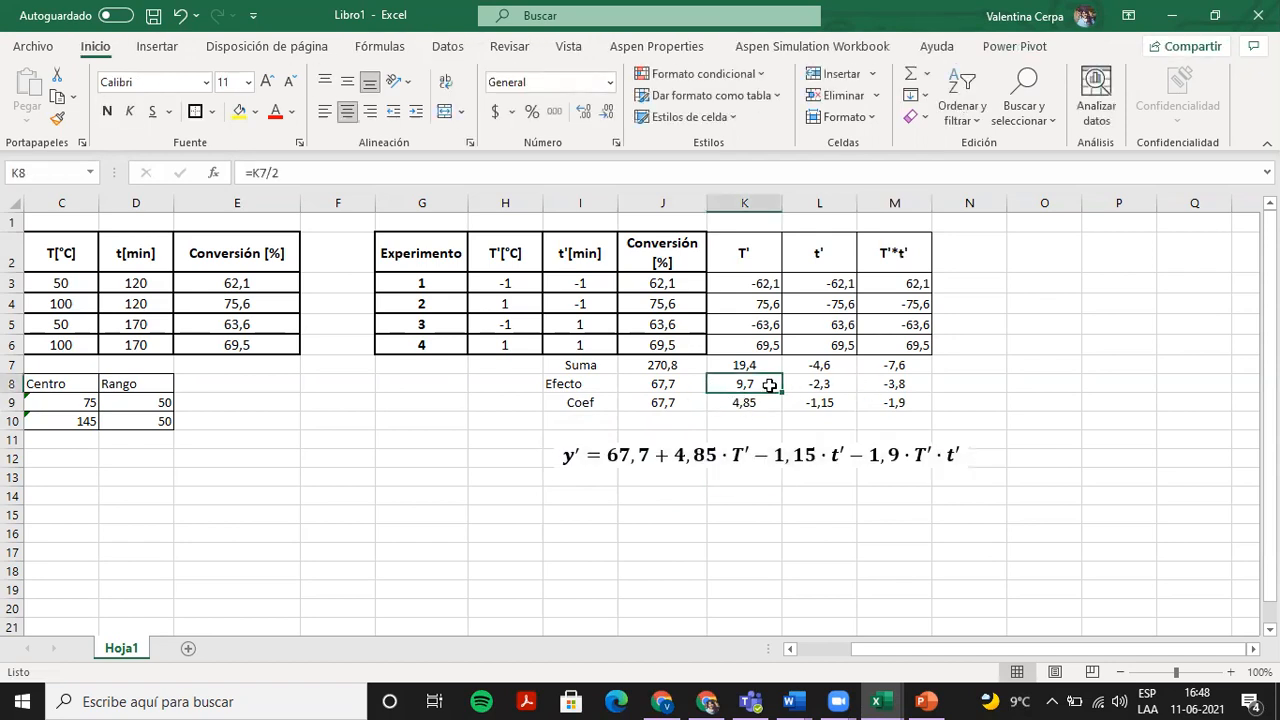
{"action": "right_click", "coordinate": [743, 254]}
{"action": "left_click", "coordinate": [733, 264]}
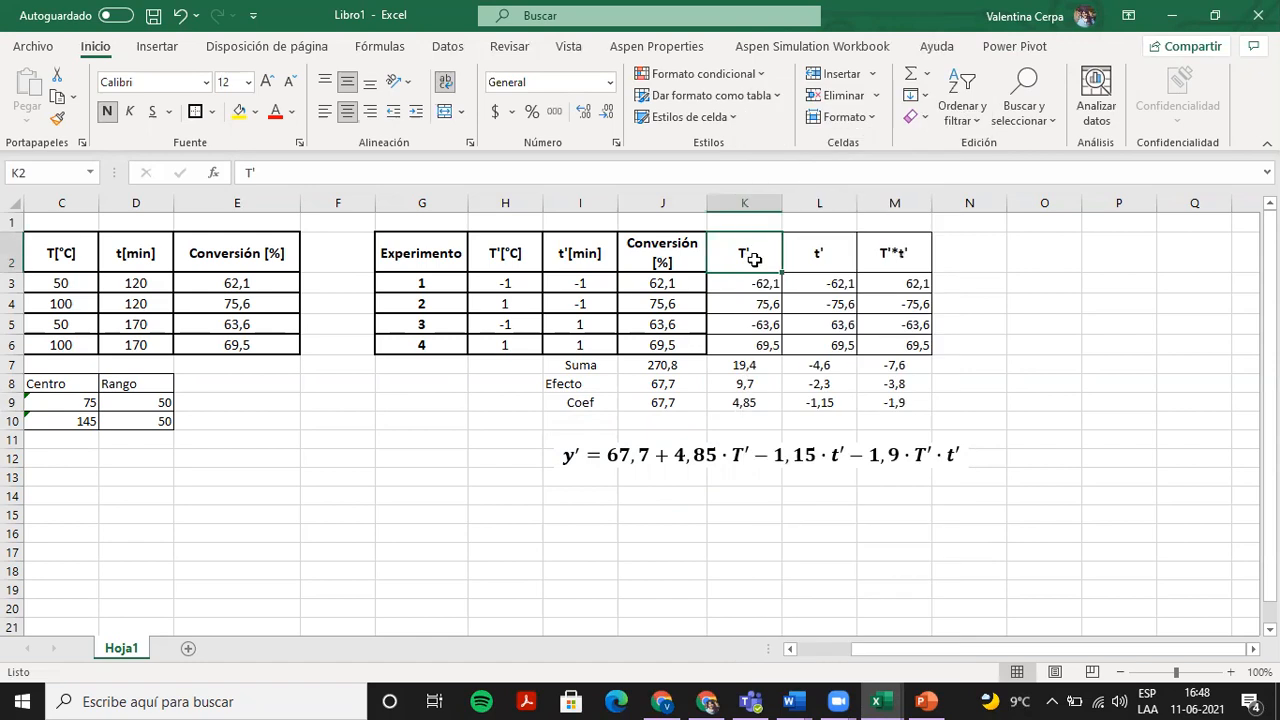
{"action": "left_click", "coordinate": [752, 384]}
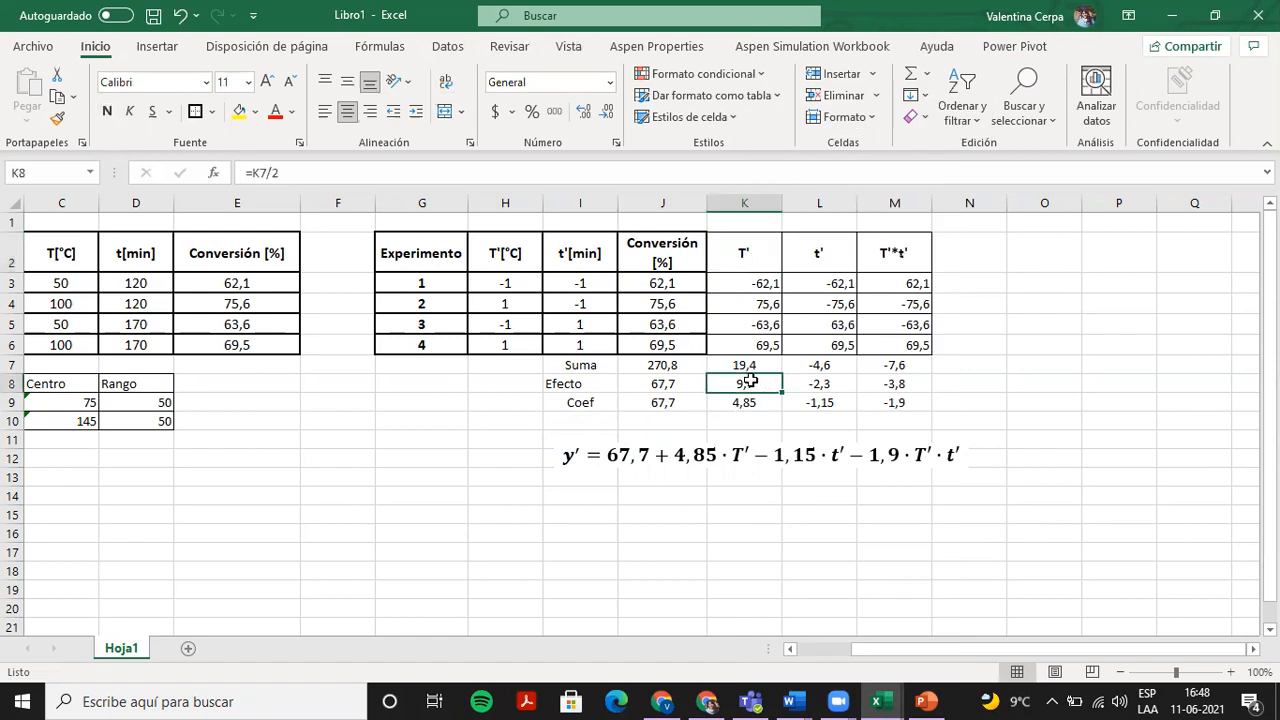
{"action": "left_click_drag", "start_coordinate": [822, 380], "coordinate": [893, 383]}
{"action": "key", "text": "ctrl+v"}
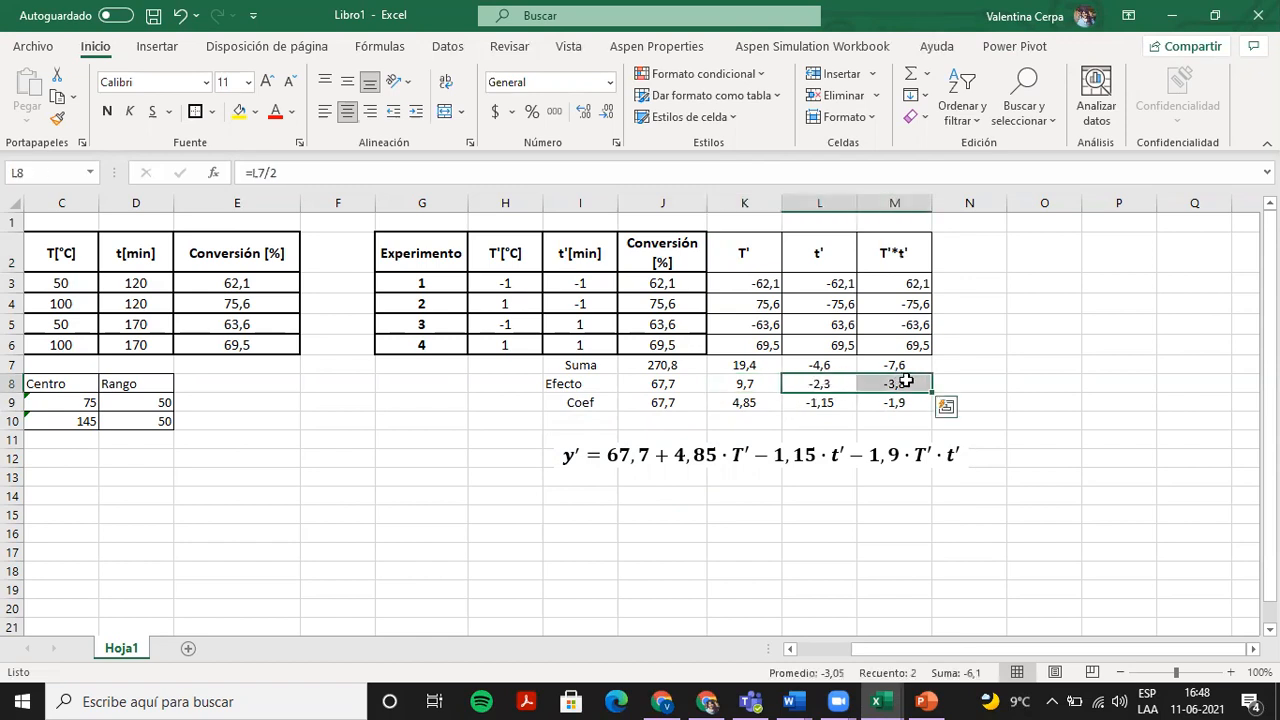
{"action": "left_click", "coordinate": [845, 383]}
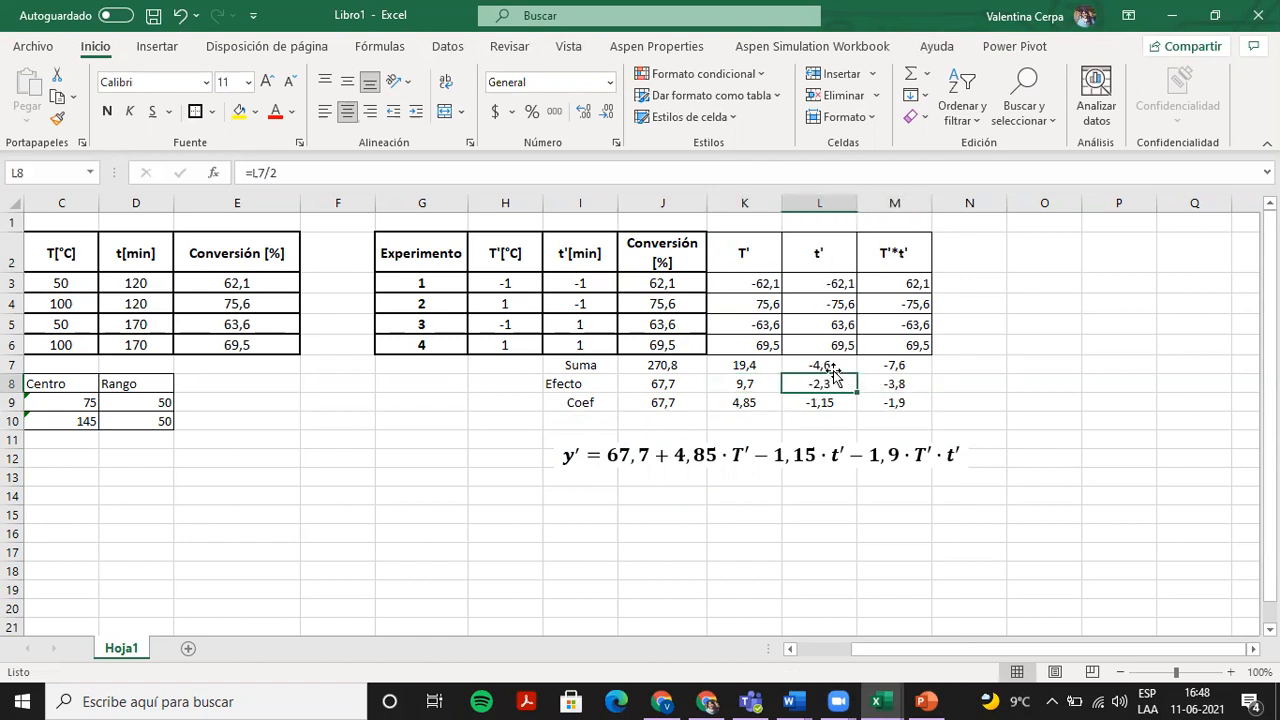
Center the Suma, Efecto and Coef labels in I7:I9 horizontally.
{"action": "left_click_drag", "start_coordinate": [592, 364], "coordinate": [586, 400]}
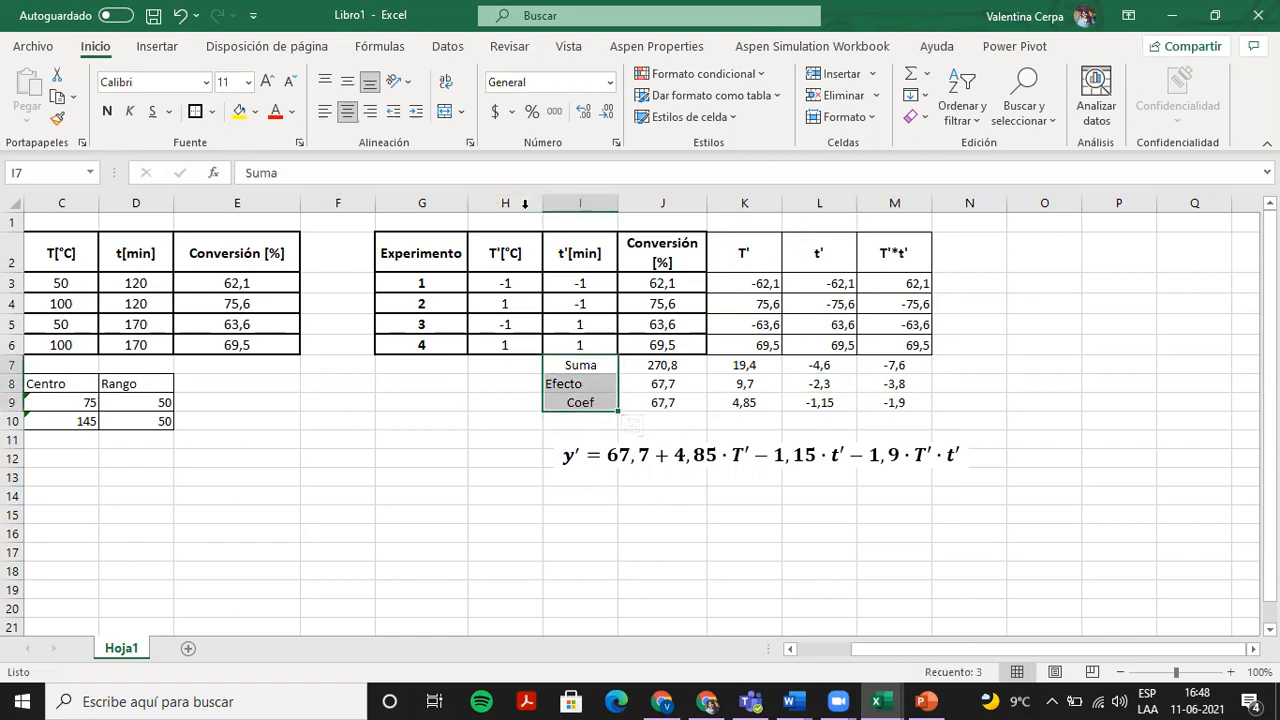
{"action": "left_click", "coordinate": [347, 111]}
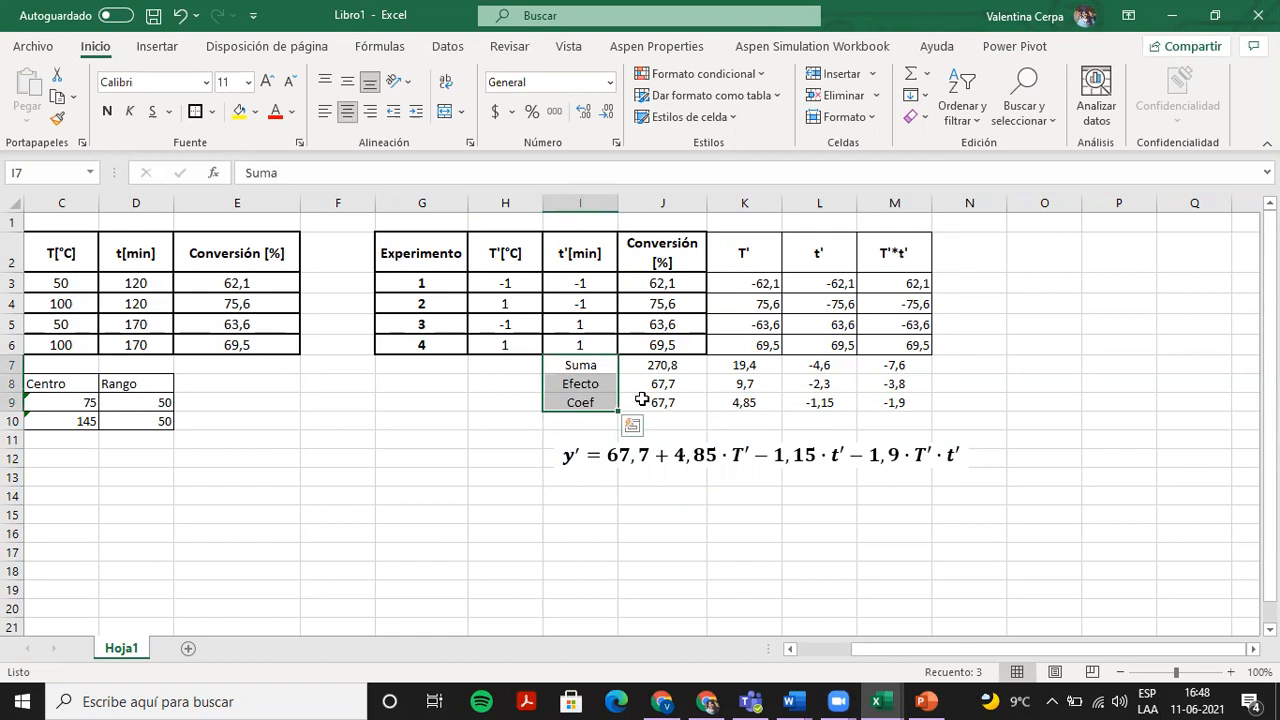
{"action": "left_click", "coordinate": [769, 478]}
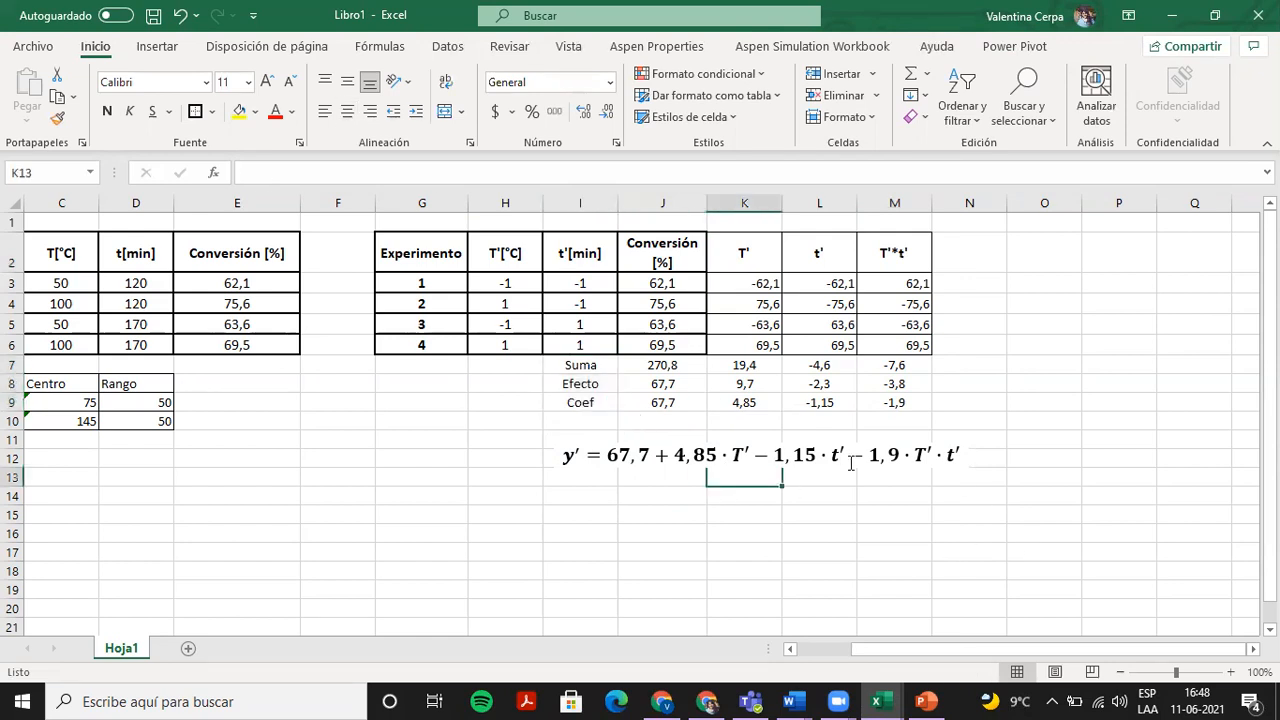
{"action": "double_click", "coordinate": [590, 452]}
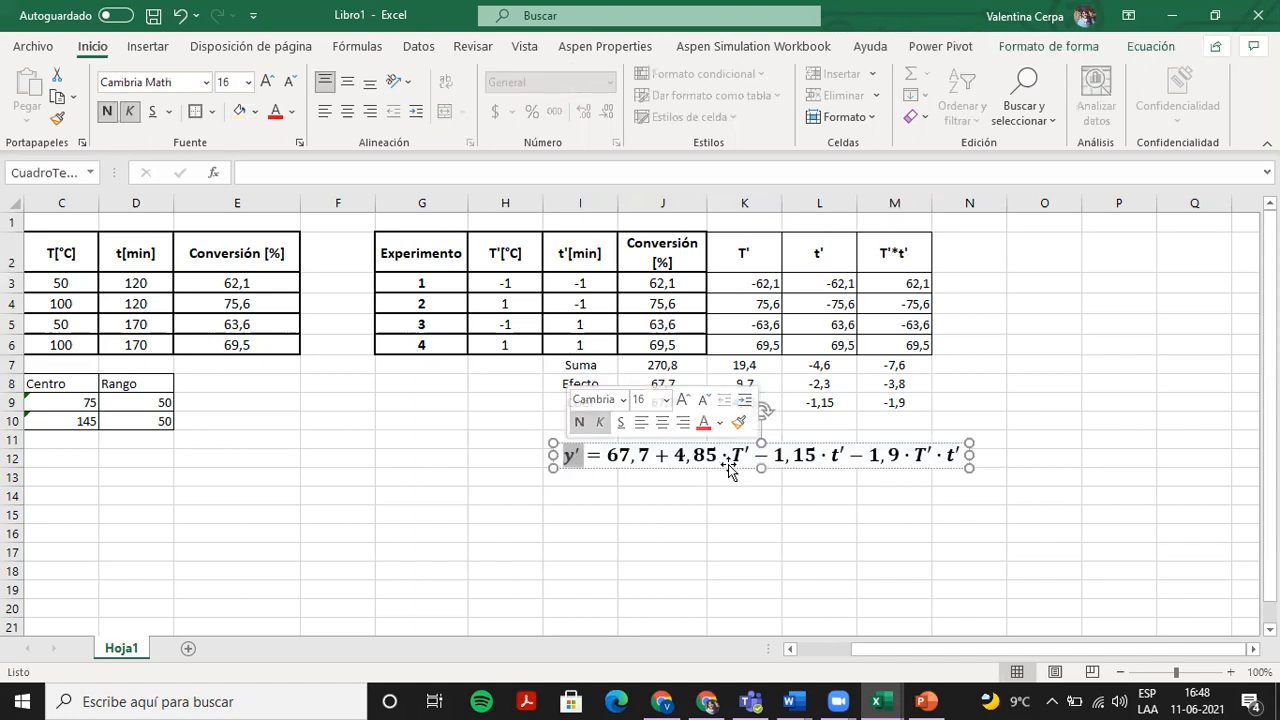
{"action": "left_click_drag", "start_coordinate": [748, 457], "coordinate": [711, 458]}
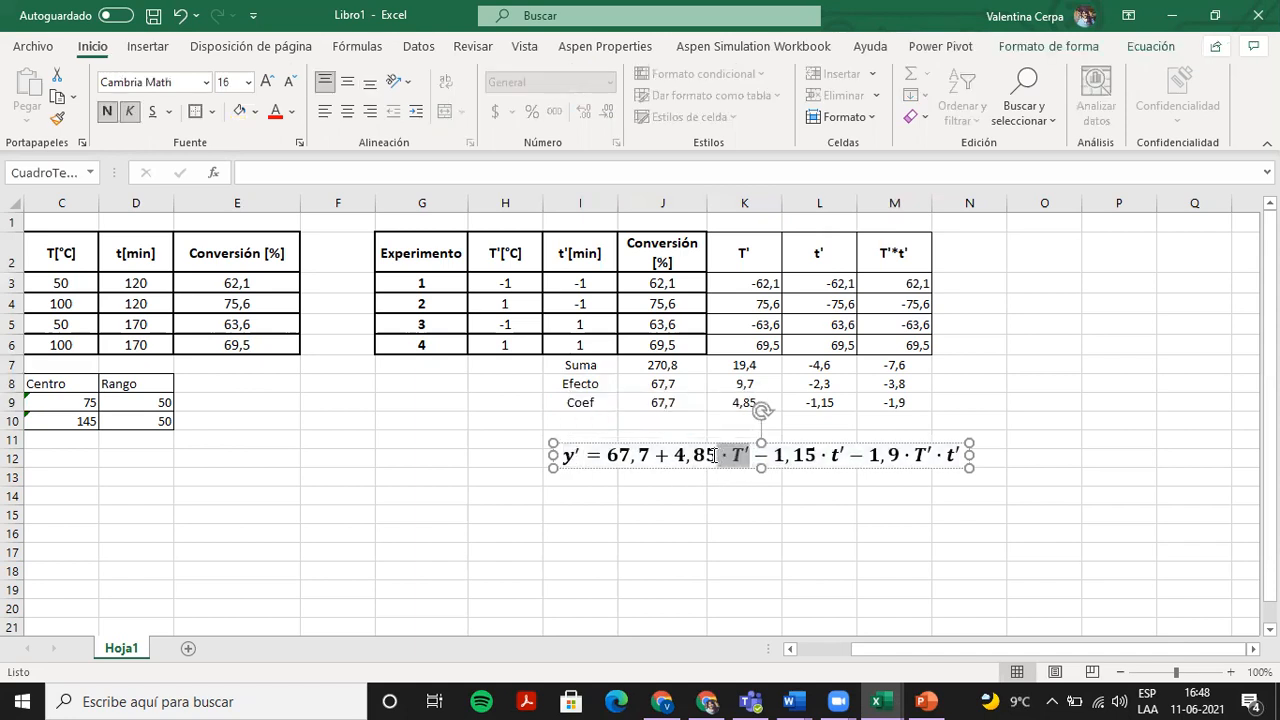
{"action": "left_click", "coordinate": [664, 491]}
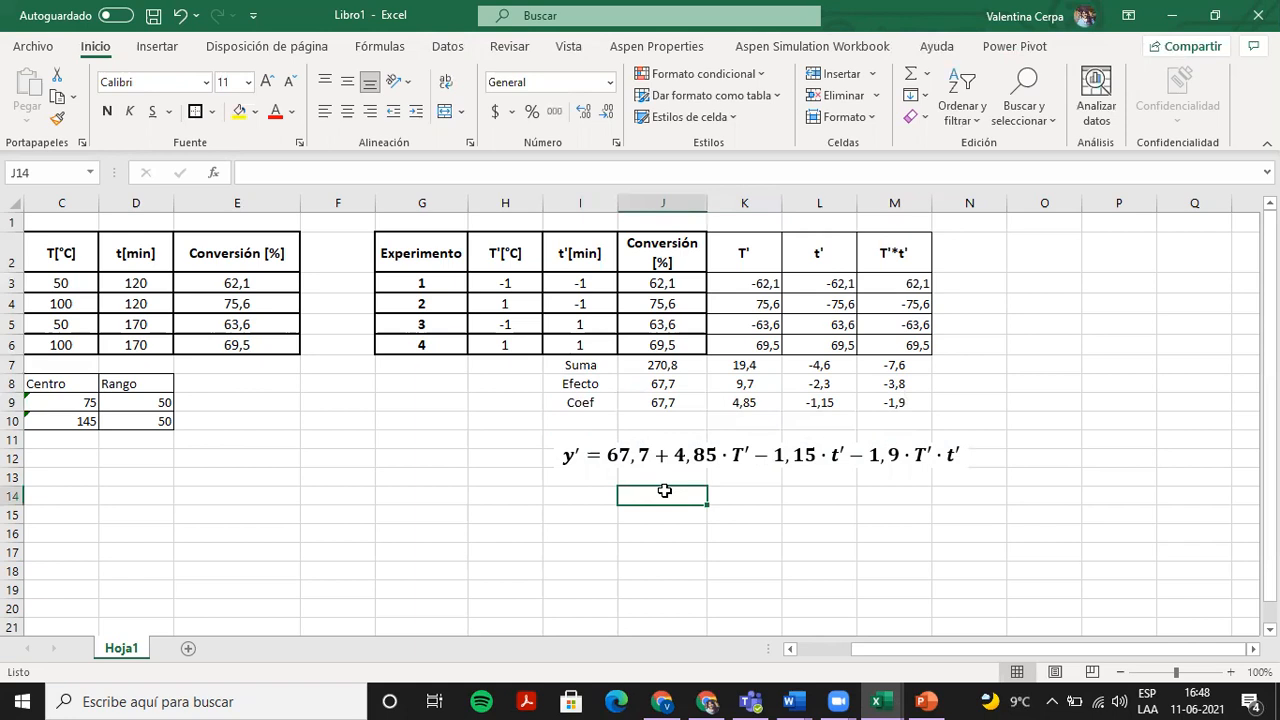
{"action": "scroll", "coordinate": [664, 491], "scroll_direction": "left", "scroll_amount": 1}
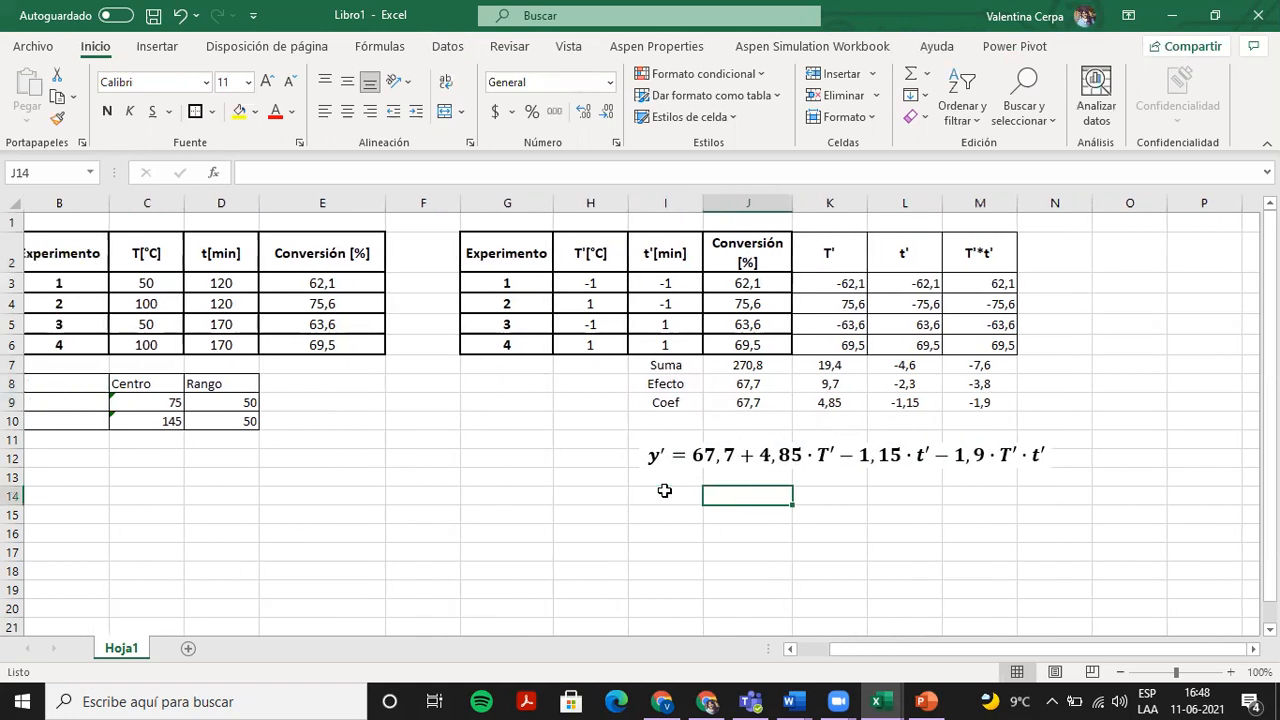
{"action": "left_click", "coordinate": [173, 306]}
{"action": "left_click", "coordinate": [519, 500]}
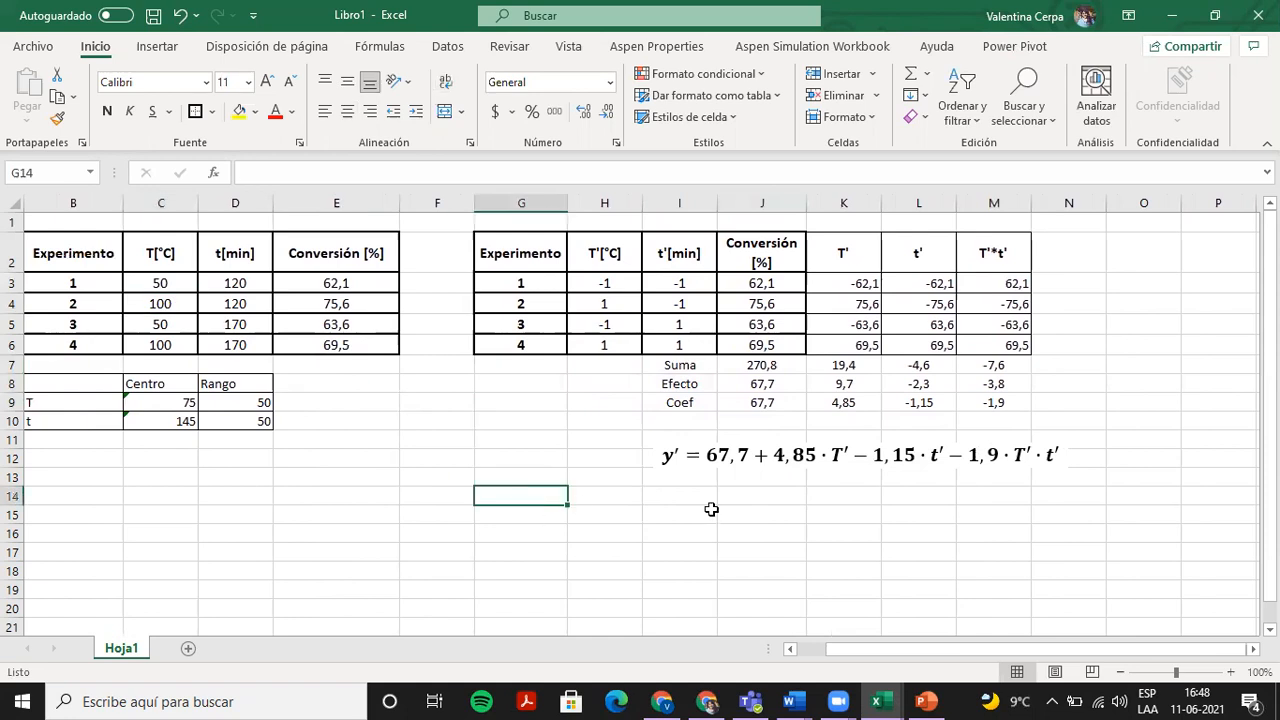
Move the equation box slightly up, closer to the coefficient row.
{"action": "left_click", "coordinate": [886, 472]}
{"action": "left_click_drag", "start_coordinate": [894, 441], "coordinate": [895, 425]}
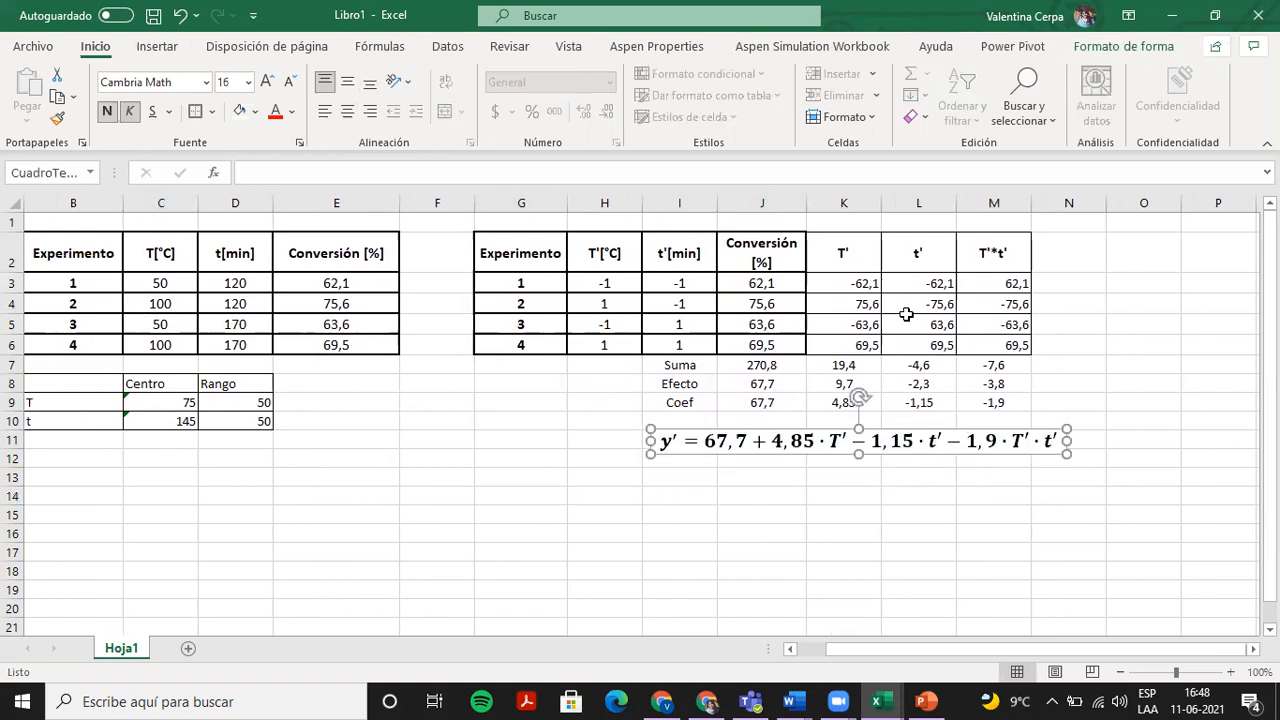
{"action": "left_click", "coordinate": [939, 384]}
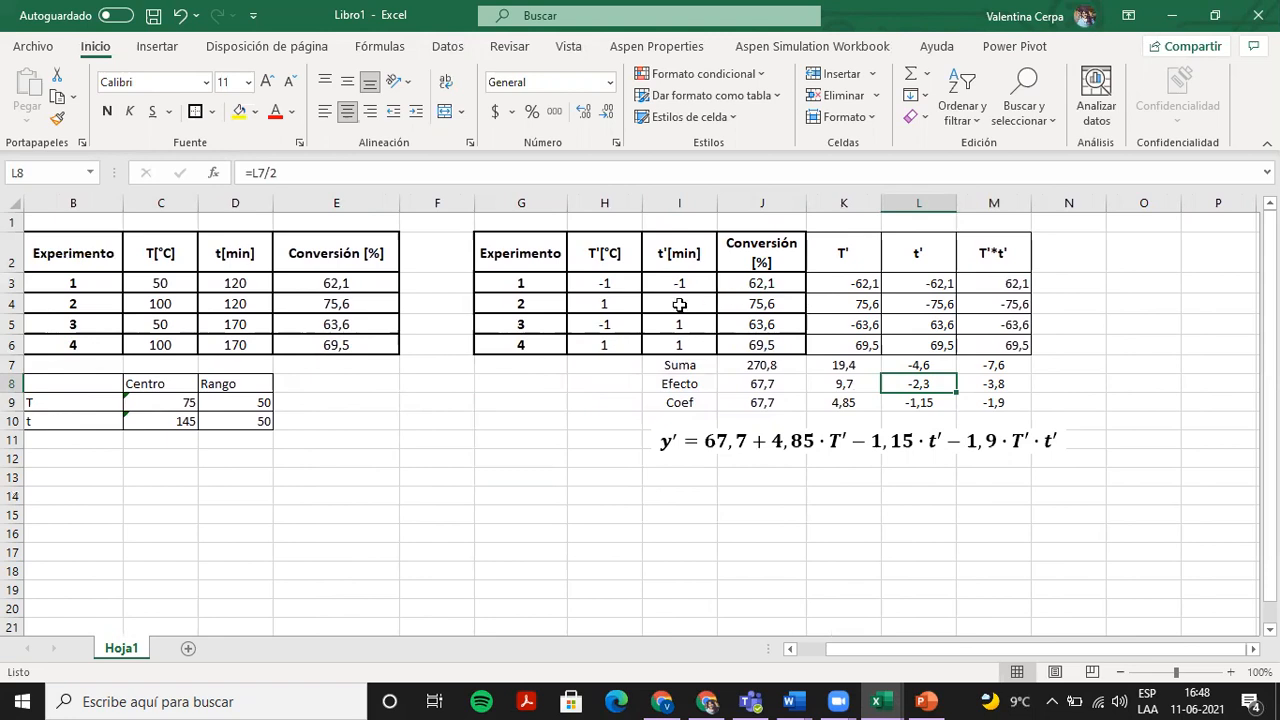
{"action": "left_click", "coordinate": [256, 306]}
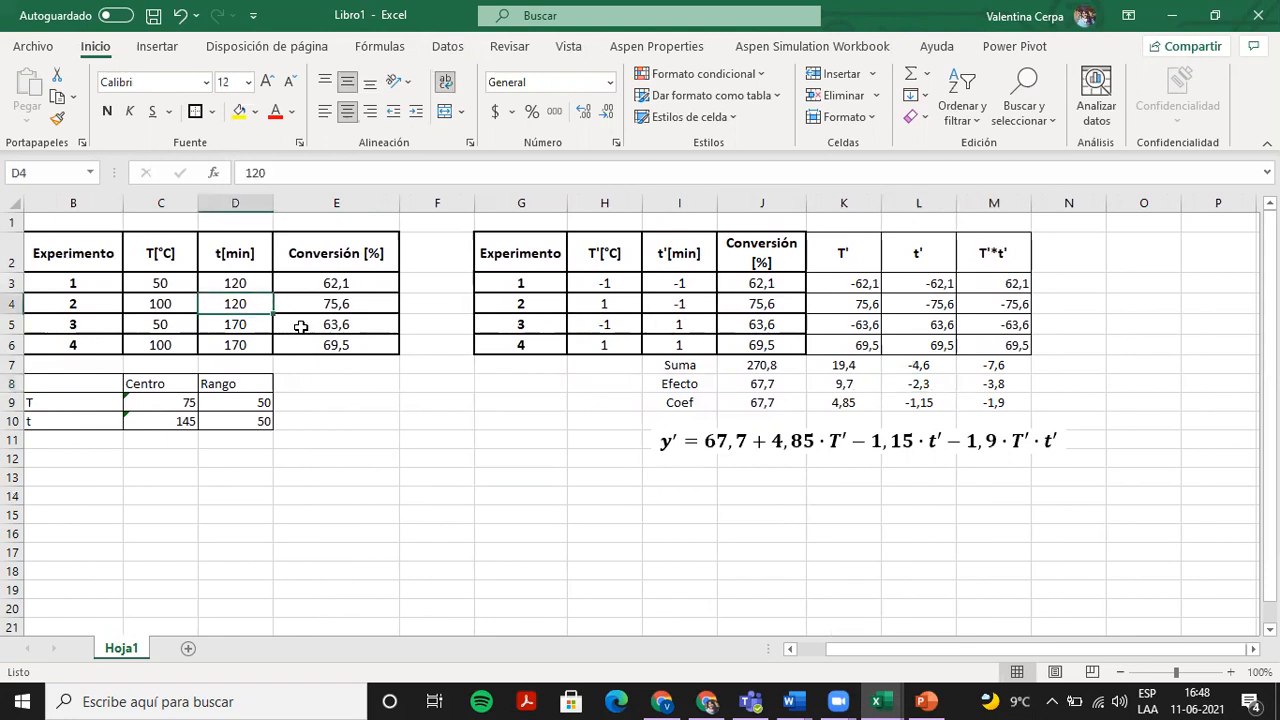
Examine the model equation and experiment 2's row across the original and normalized tables, including its conversion value.
{"action": "left_click", "coordinate": [397, 423]}
{"action": "scroll", "coordinate": [397, 425], "scroll_direction": "left", "scroll_amount": 1}
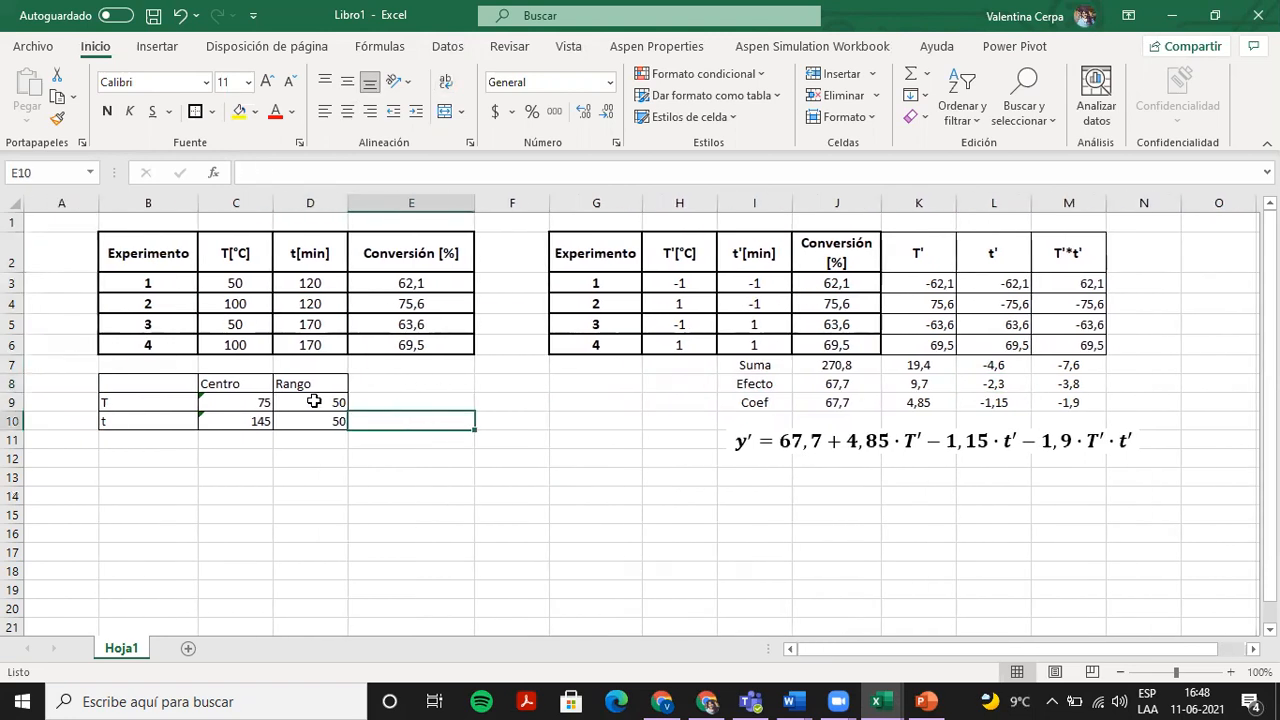
{"action": "left_click", "coordinate": [868, 442]}
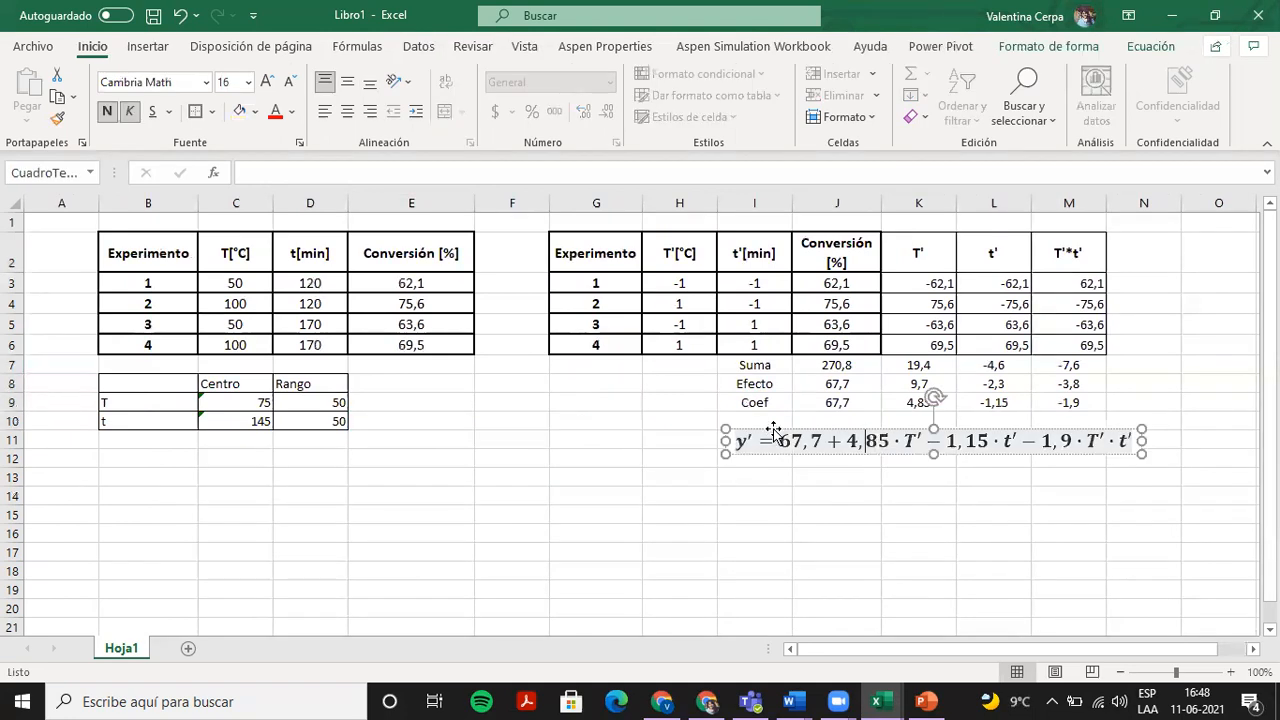
{"action": "left_click", "coordinate": [692, 474]}
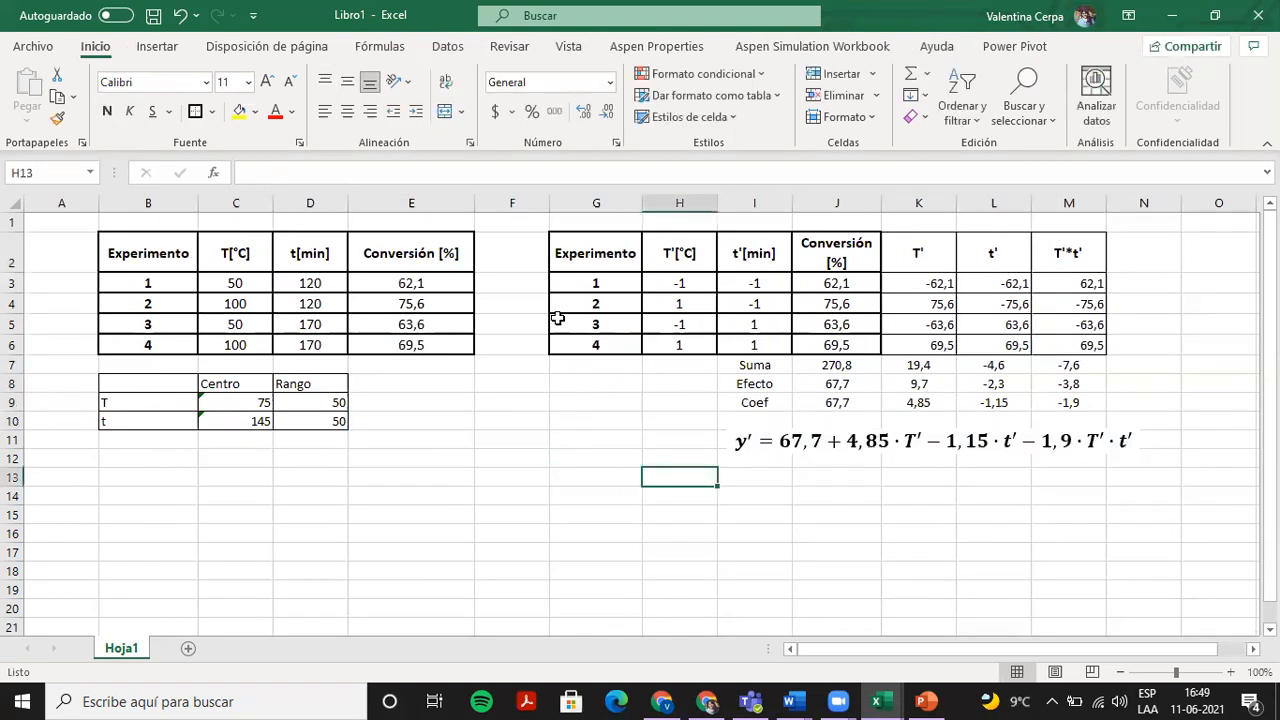
{"action": "left_click_drag", "start_coordinate": [160, 300], "coordinate": [846, 300]}
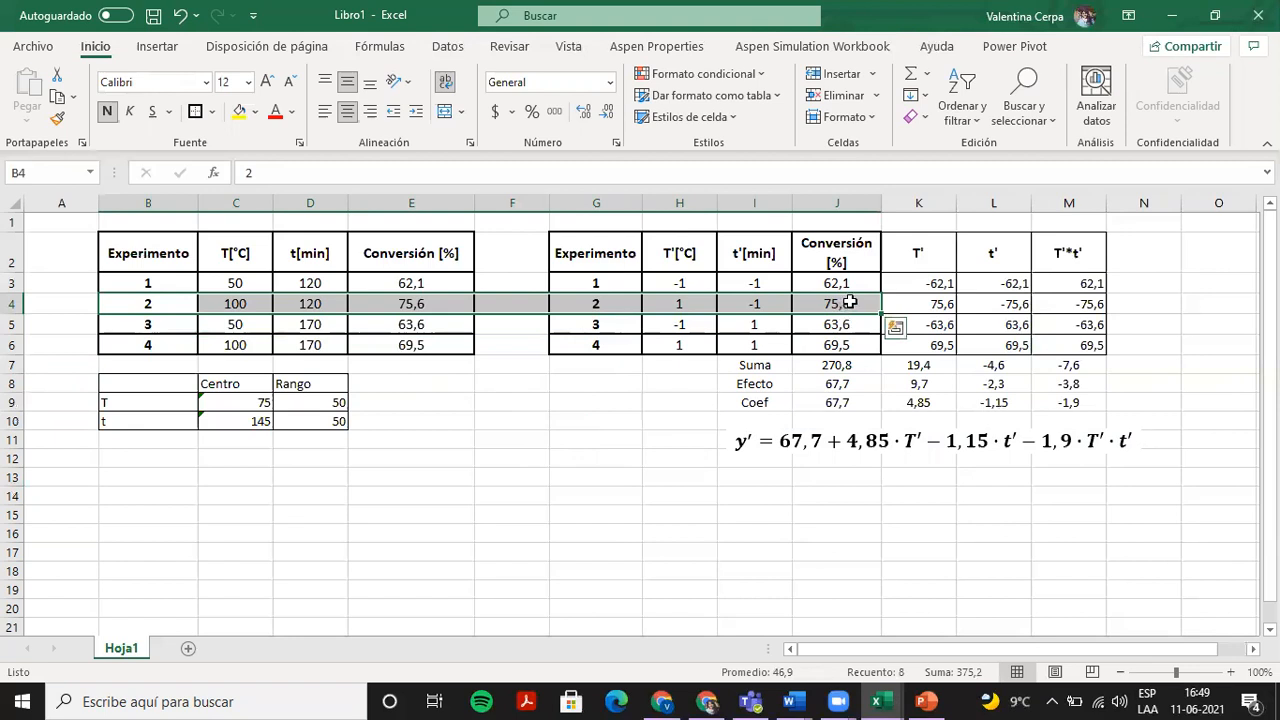
{"action": "left_click", "coordinate": [423, 303]}
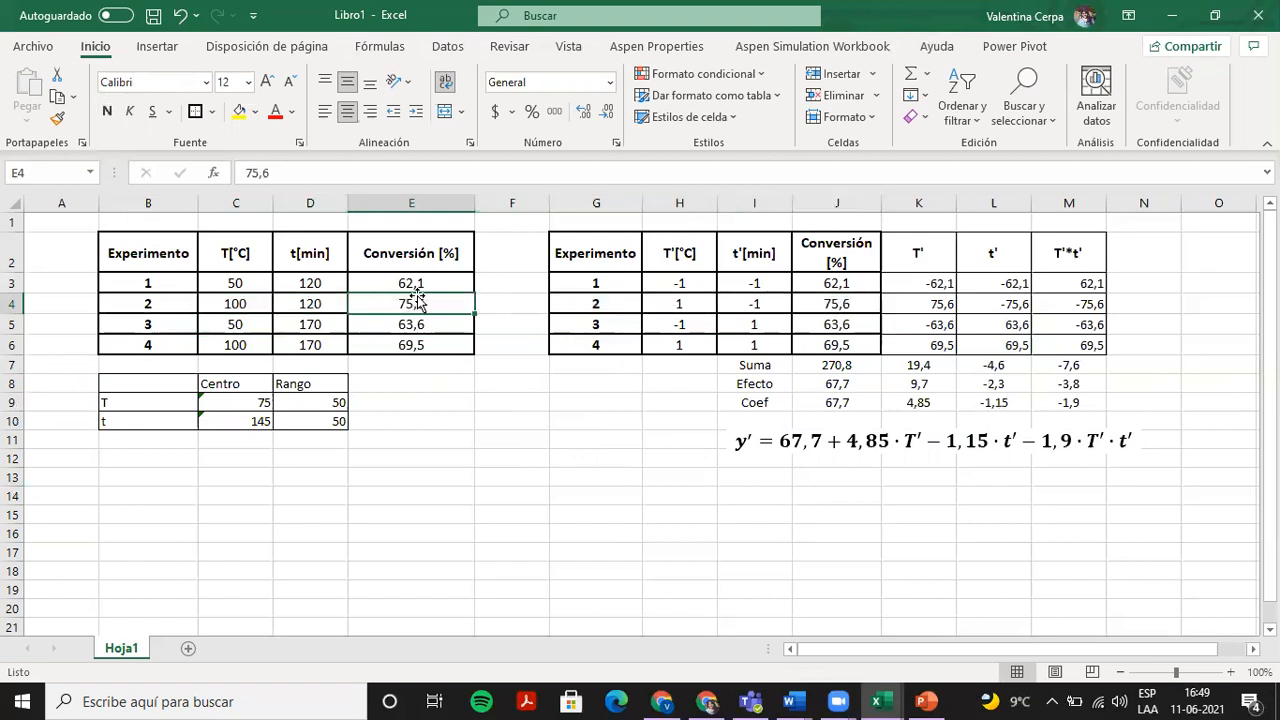
{"action": "left_click", "coordinate": [624, 418]}
{"action": "left_click", "coordinate": [750, 520]}
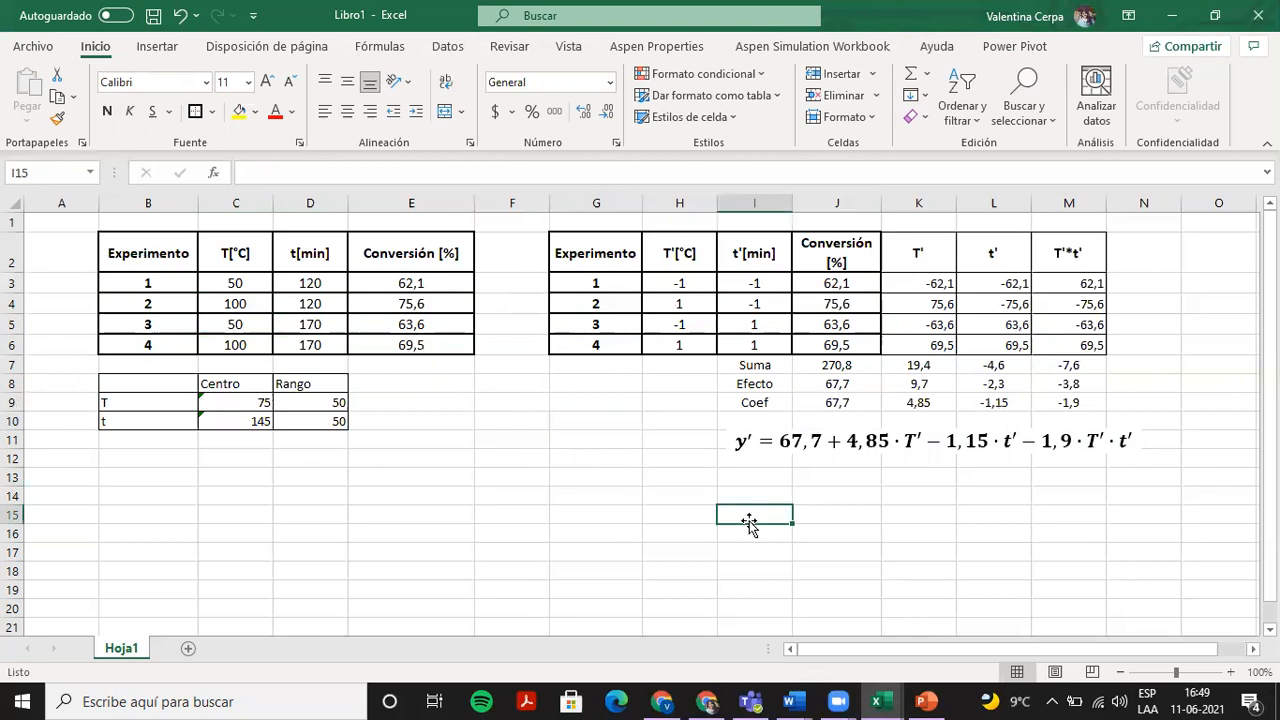
{"action": "scroll", "coordinate": [749, 523], "scroll_direction": "right", "scroll_amount": 1}
{"action": "scroll", "coordinate": [750, 524], "scroll_direction": "right", "scroll_amount": 1}
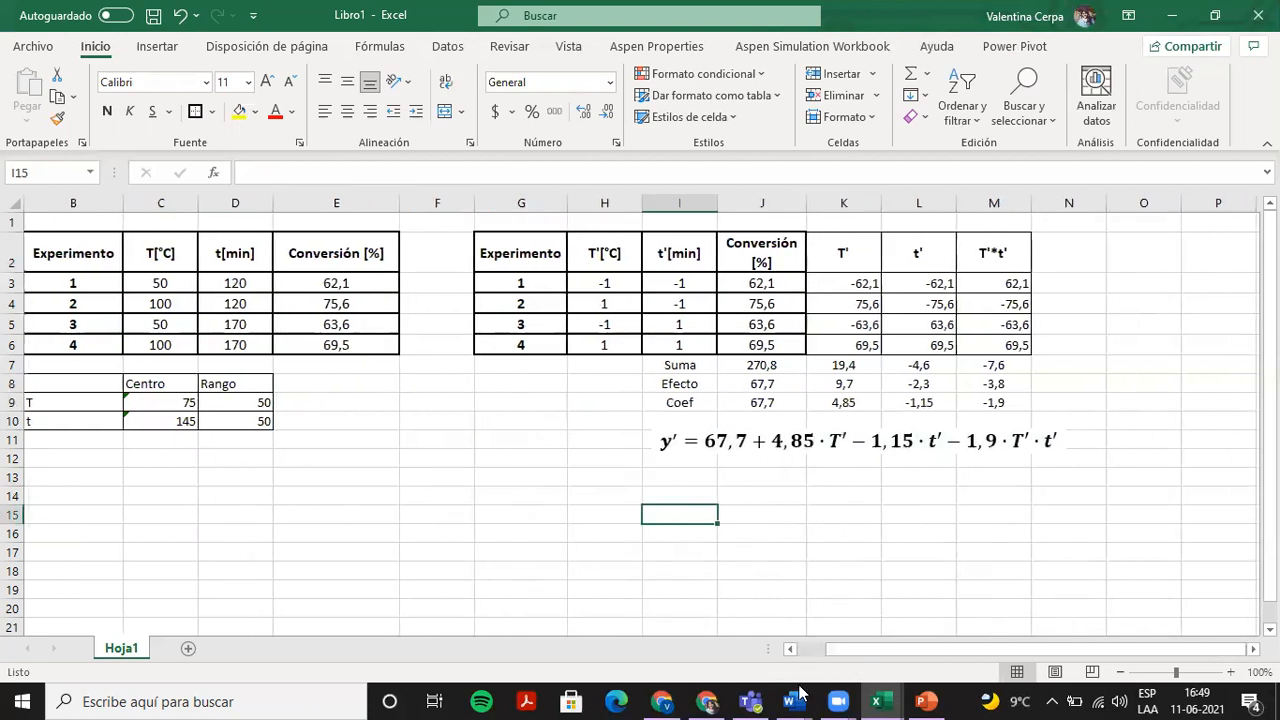
Switch to the Ayudantía 8 document in Word and review the "Utilice tabla de contraste" instruction in question 2.
{"action": "mouse_move", "coordinate": [790, 701]}
{"action": "left_click", "coordinate": [925, 603]}
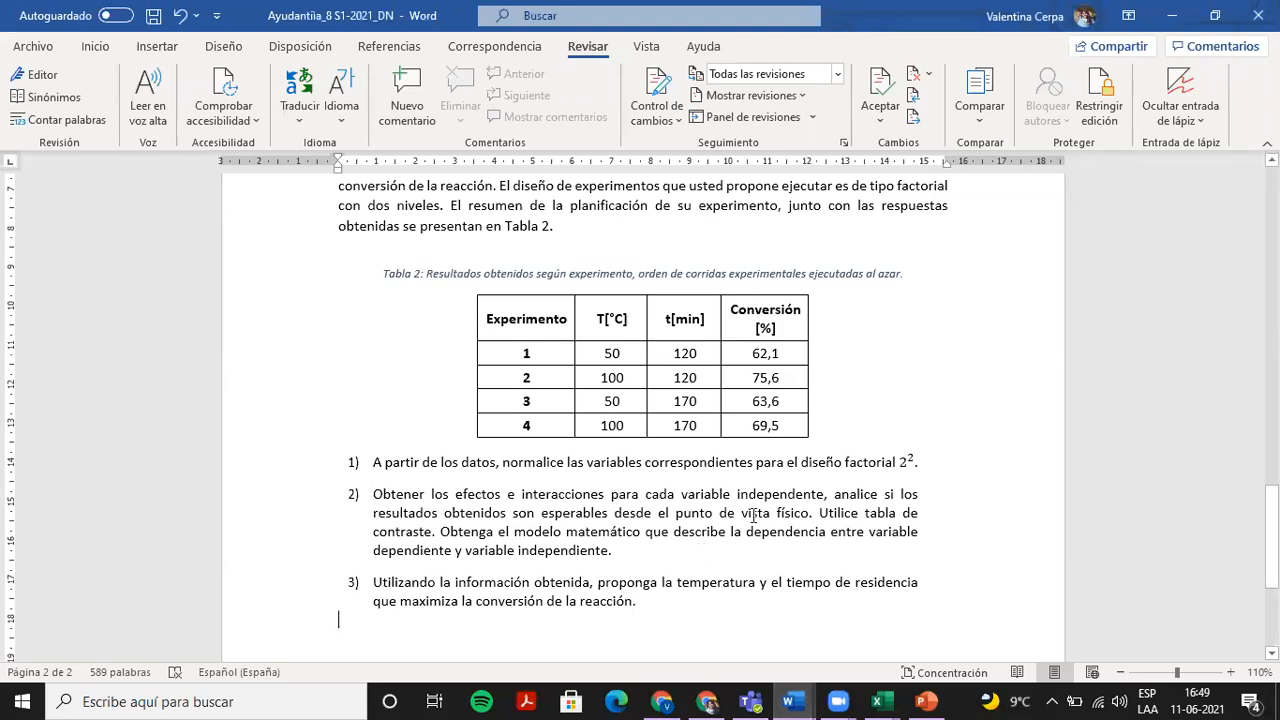
{"action": "left_click_drag", "start_coordinate": [820, 512], "coordinate": [438, 541]}
{"action": "left_click", "coordinate": [734, 612]}
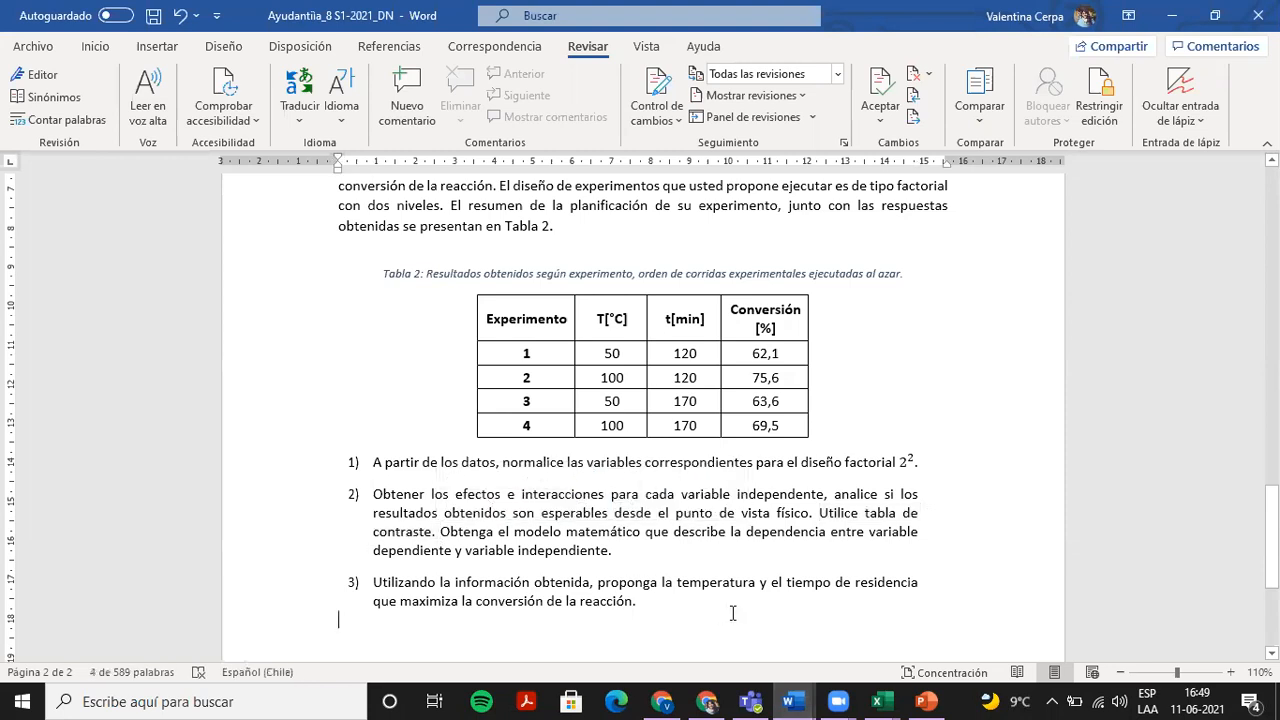
Switch to the PowerPoint presentation and show slide 10 on the Algoritmo de Yates.
{"action": "left_click", "coordinate": [926, 700]}
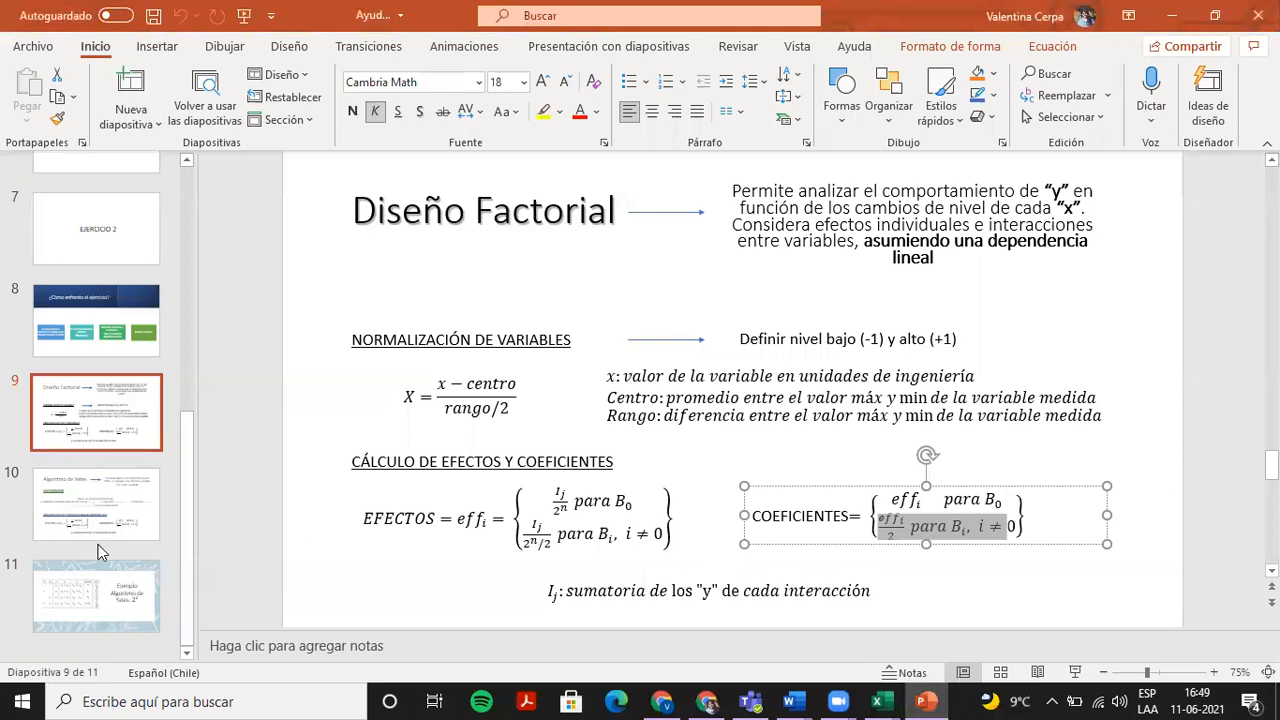
{"action": "left_click", "coordinate": [77, 527]}
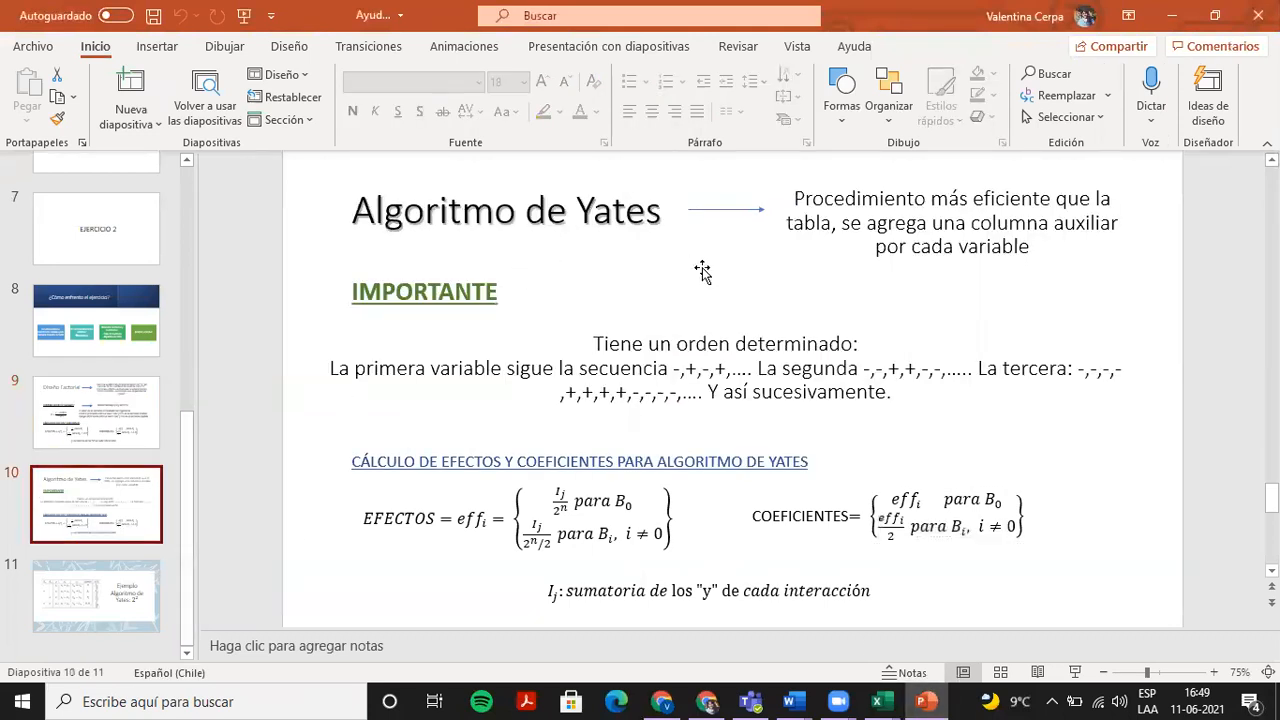